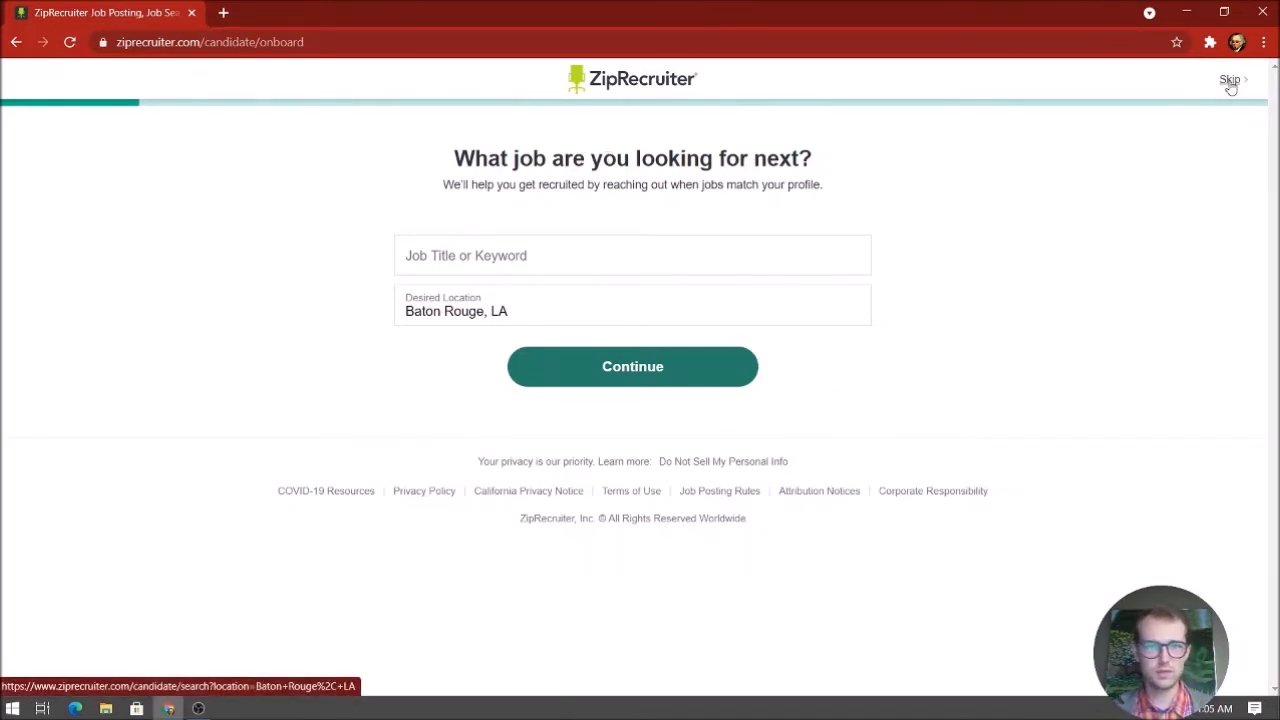
# Keep Baton Rouge, LA as the desired location and move into the empty Job Title field
pyautogui.click(662, 265)
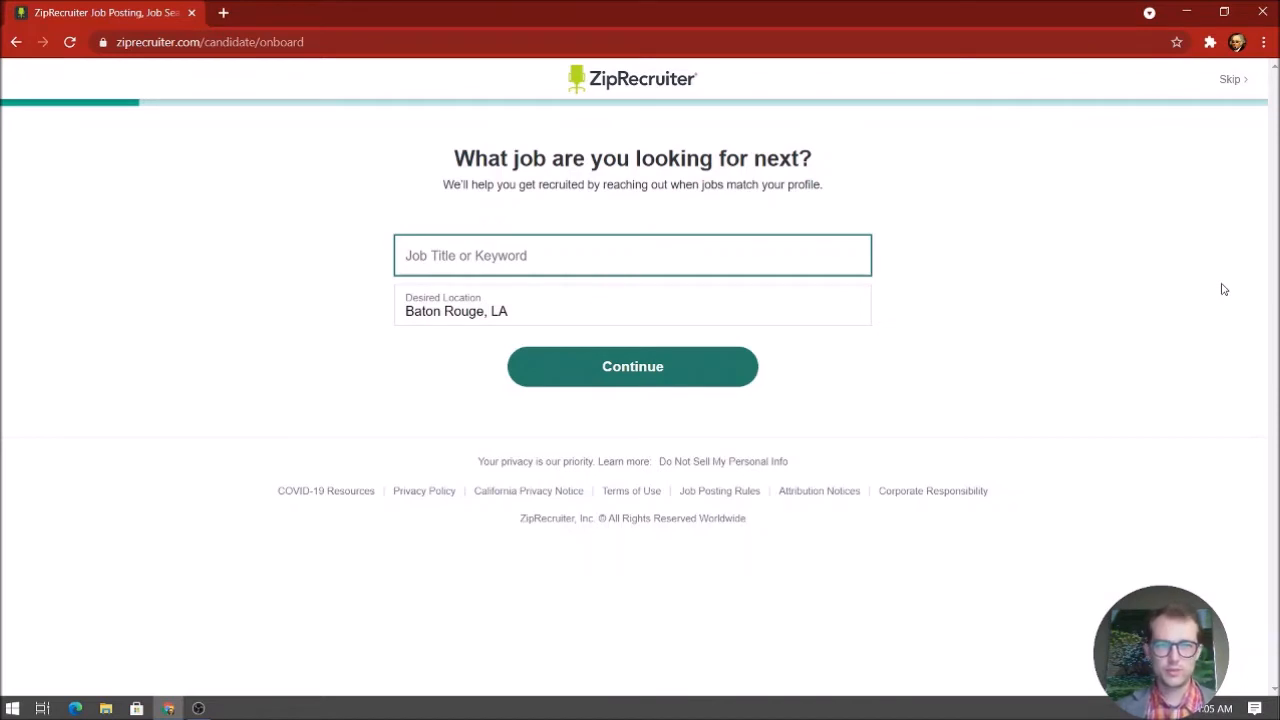
# Choose 'office manager' from the job title suggestions and submit the desired job
pyautogui.write('office man')
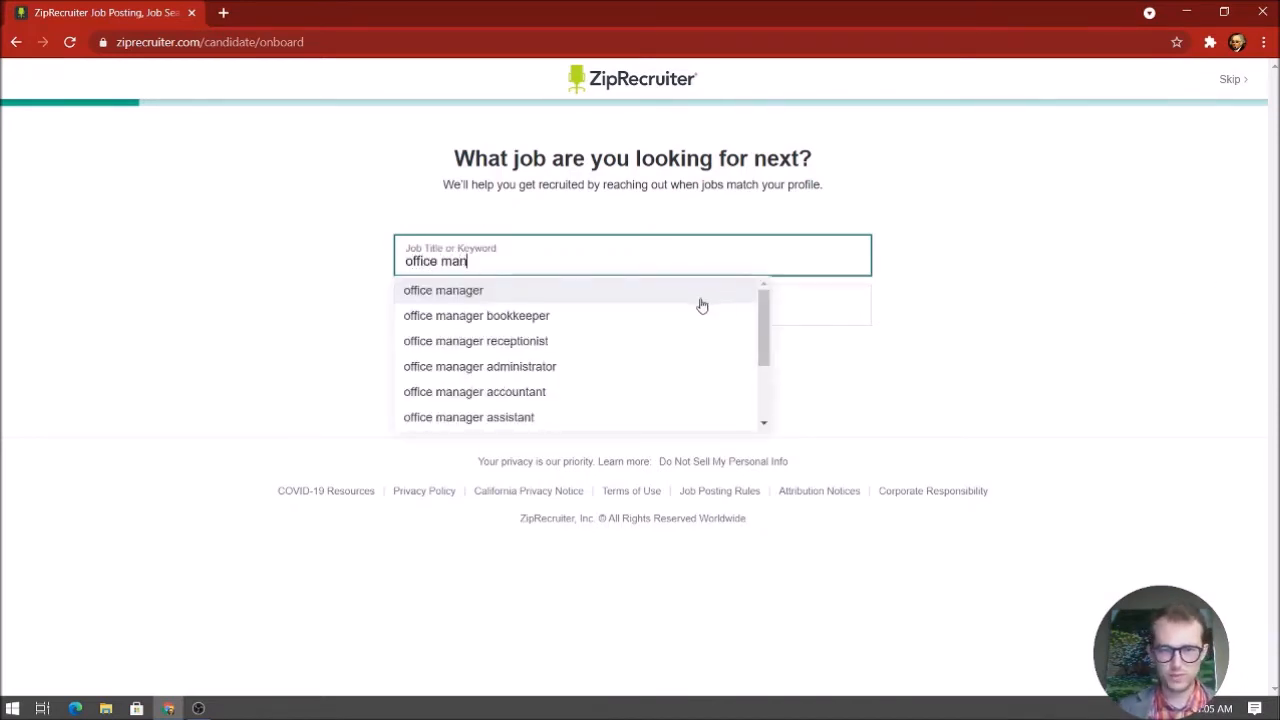
pyautogui.scroll(-1, 637, 394)
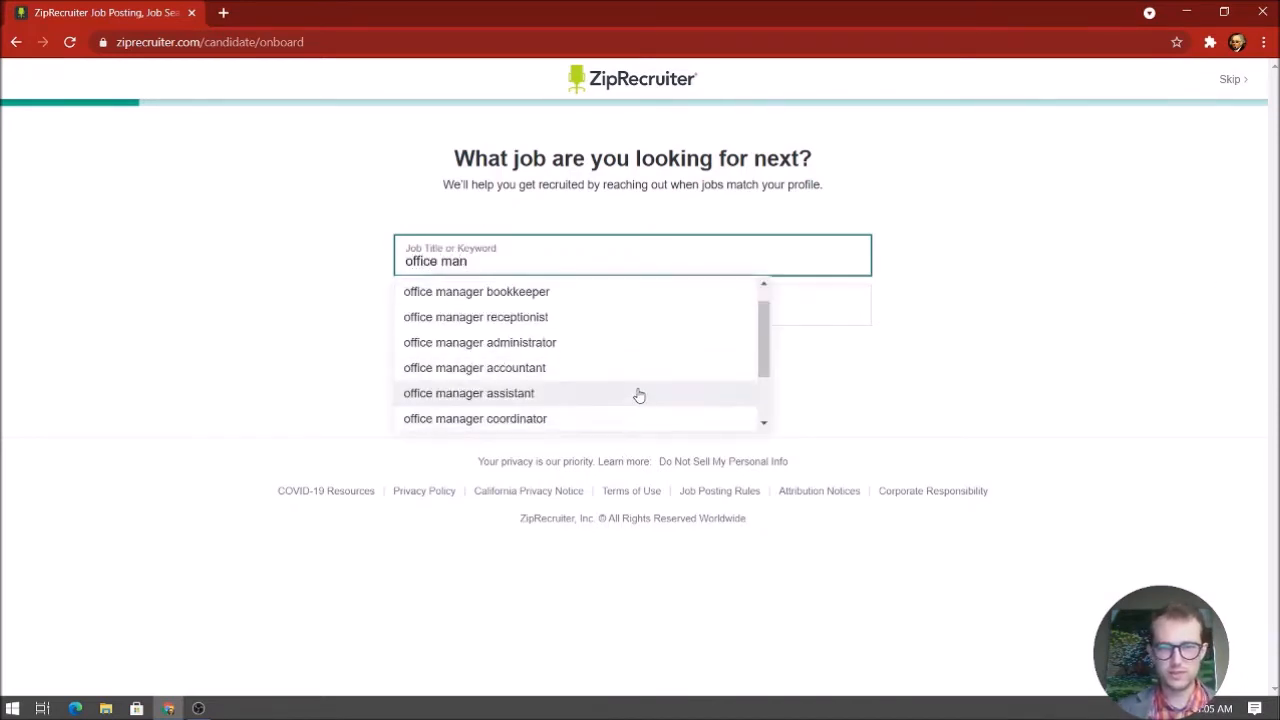
pyautogui.scroll(1, 655, 351)
pyautogui.scroll(-1, 650, 350)
pyautogui.scroll(1, 640, 349)
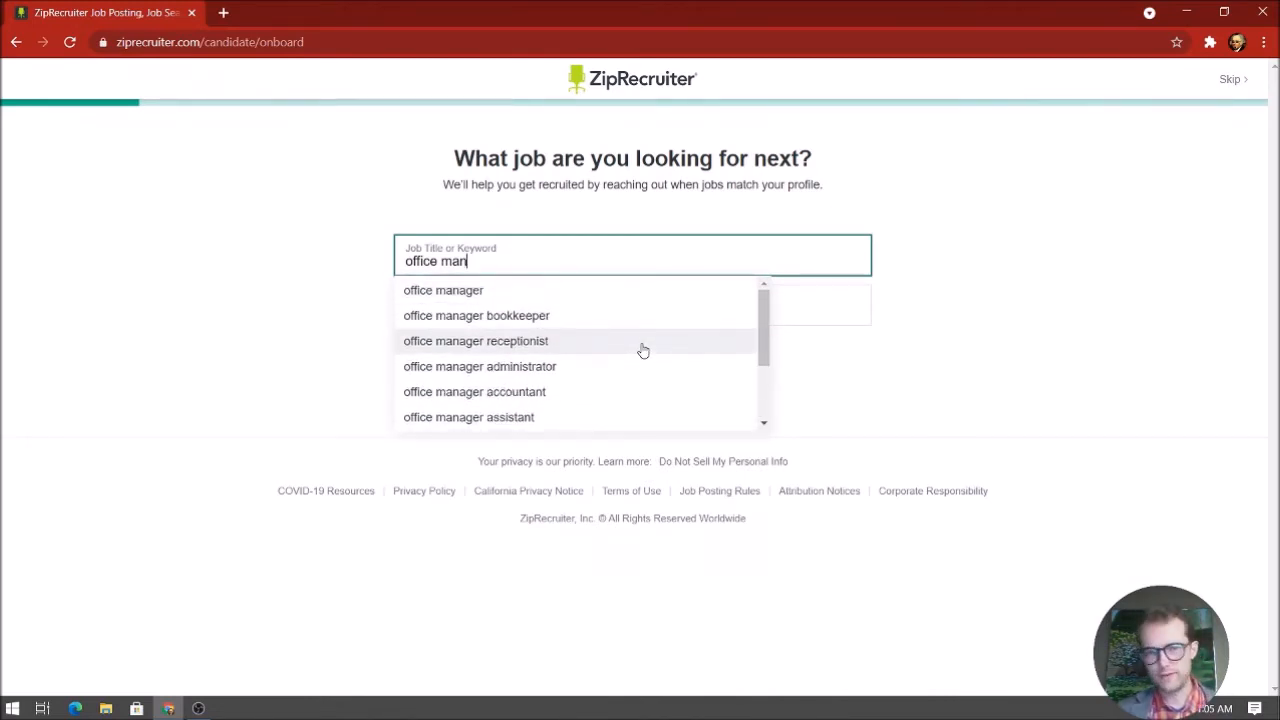
pyautogui.click(646, 290)
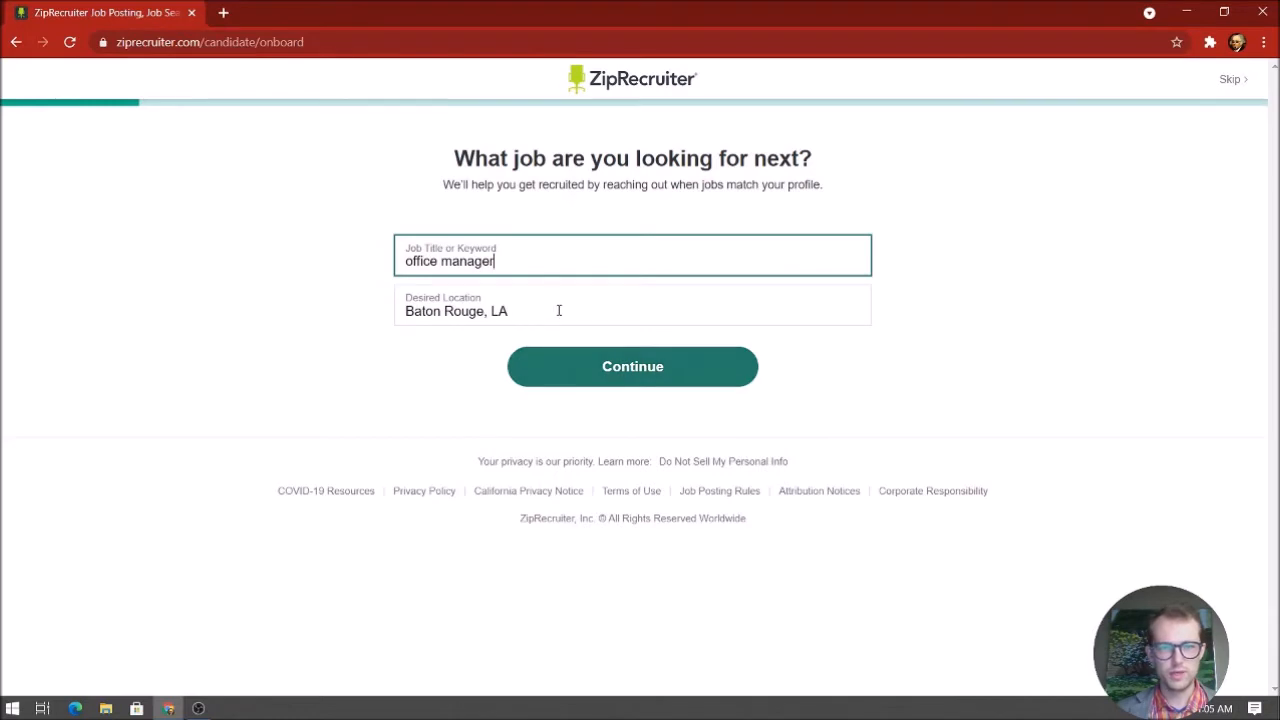
pyautogui.click(620, 372)
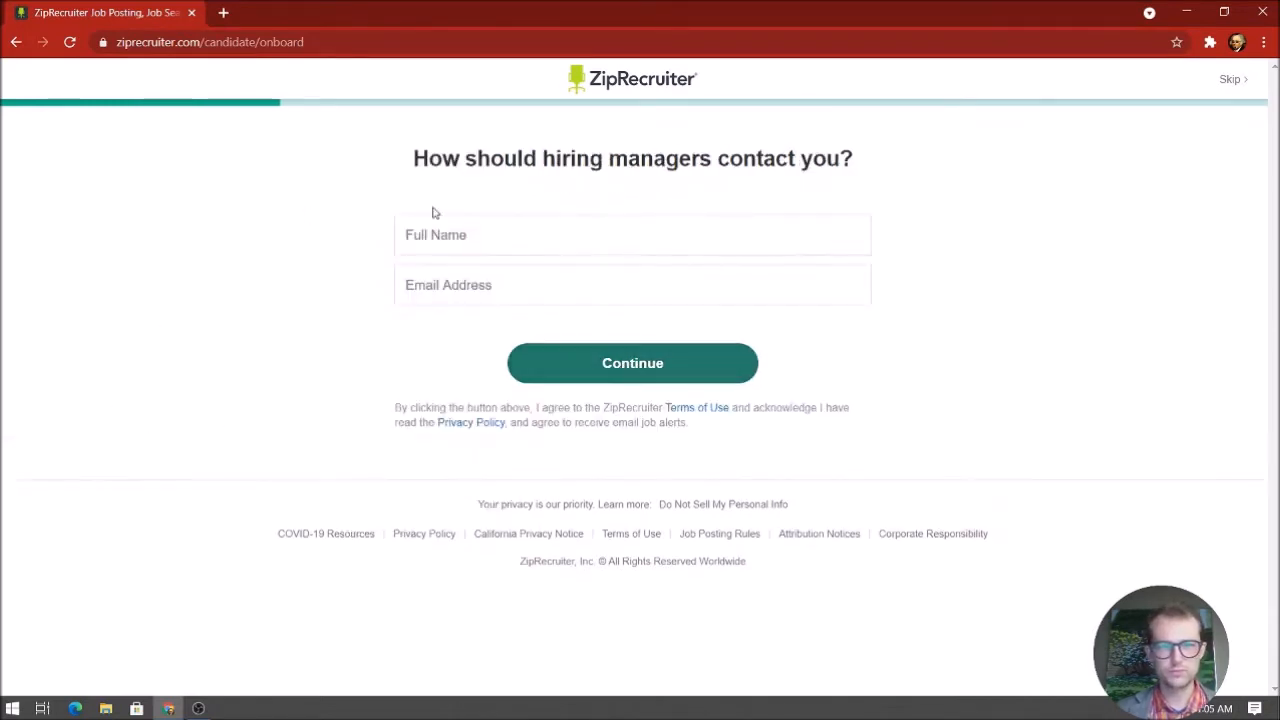
# Fill in the full name from autofill and the Gmail e-mail address, correcting typos, and continue
pyautogui.click(481, 240)
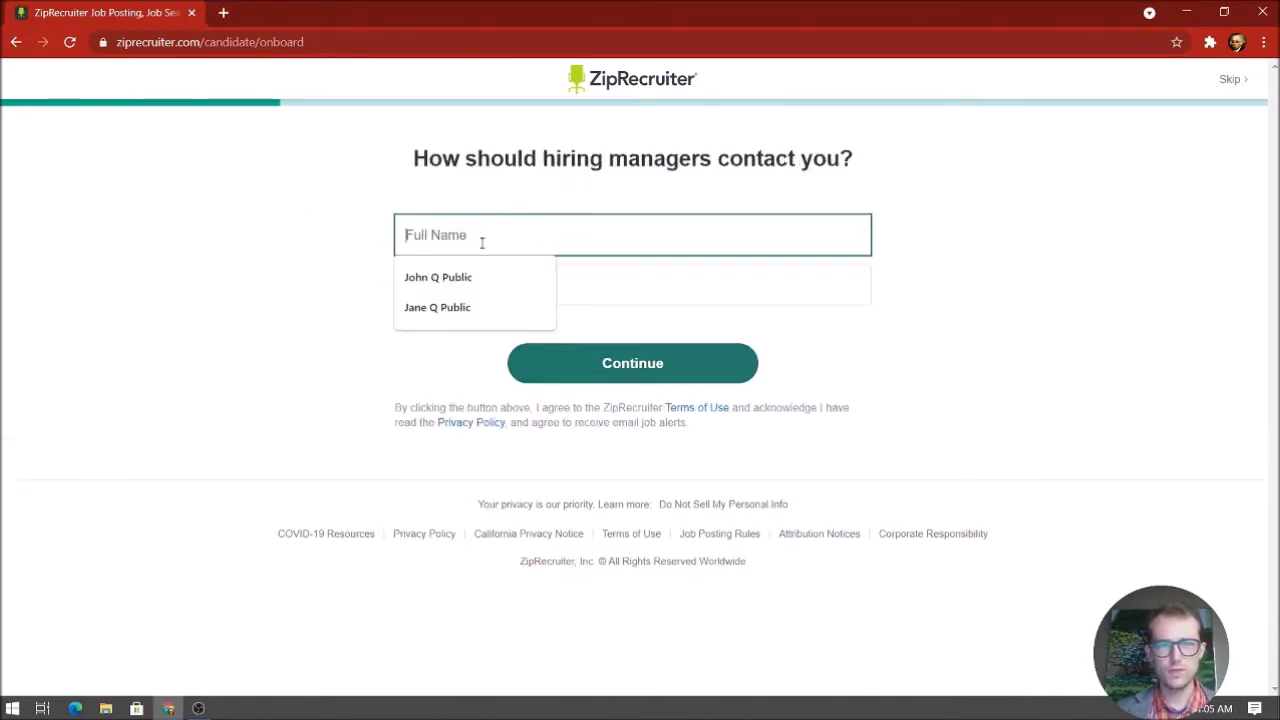
pyautogui.click(436, 309)
pyautogui.click(437, 286)
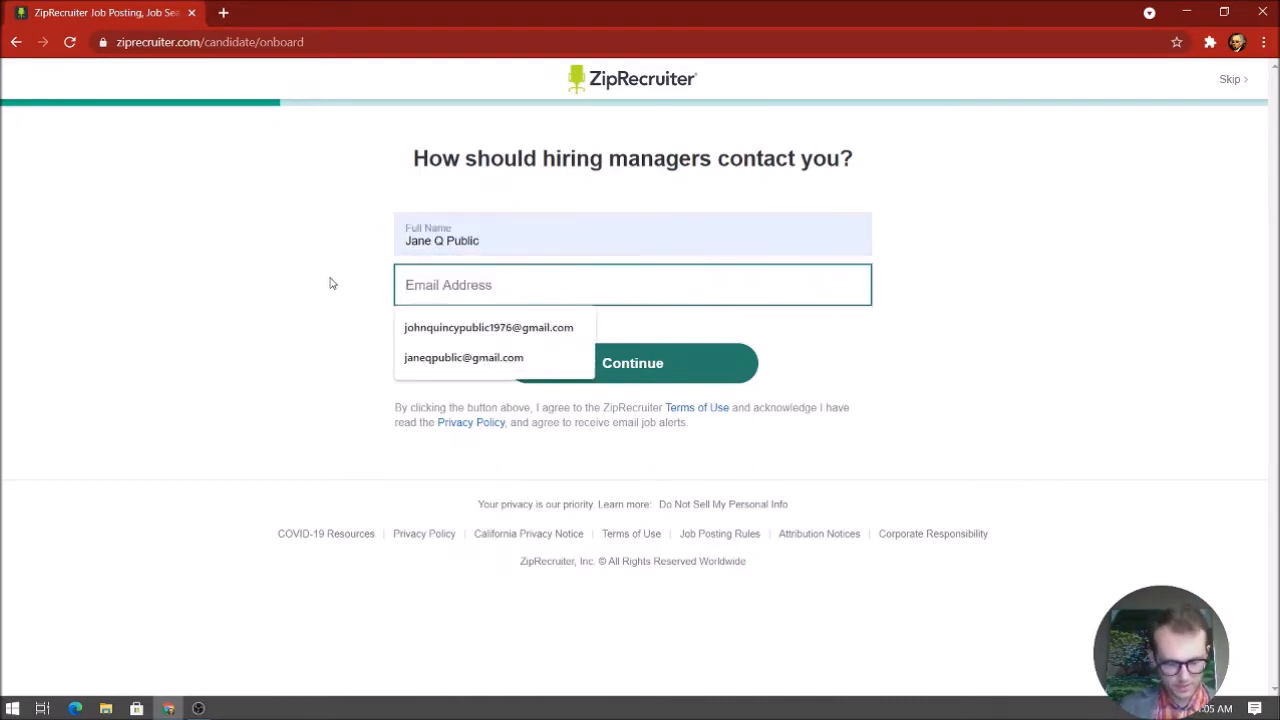
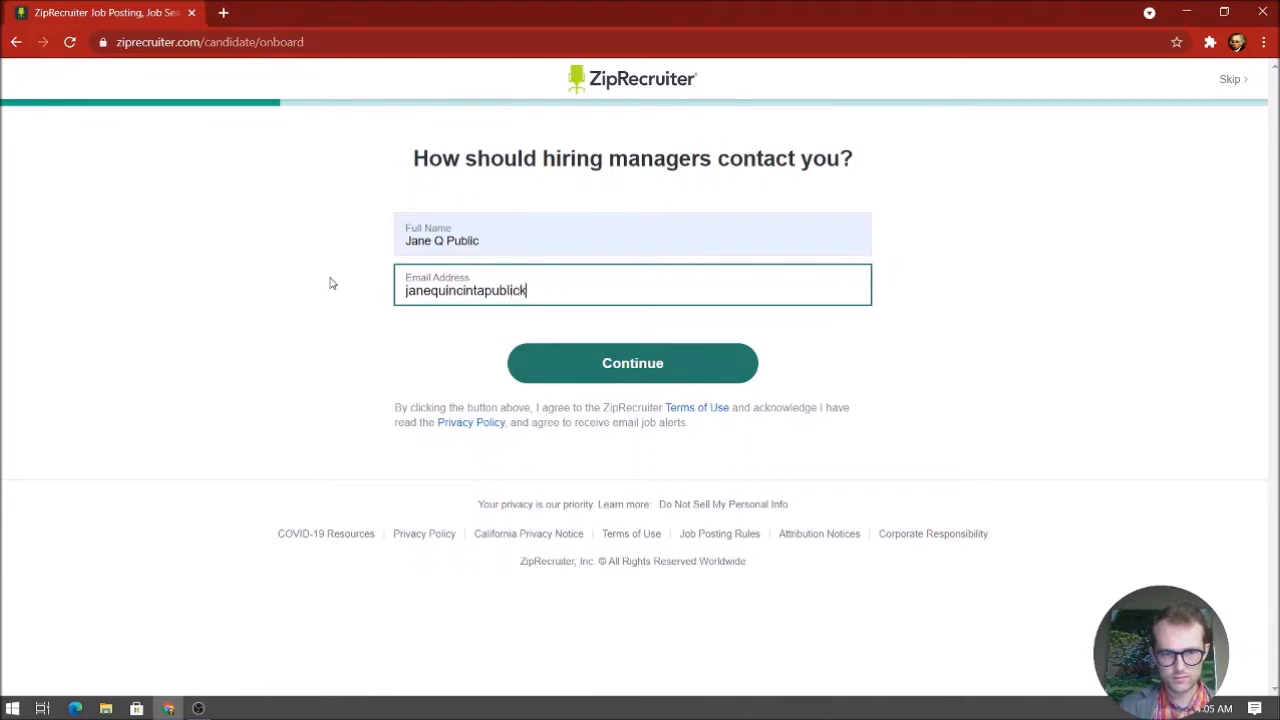
pyautogui.click(692, 372)
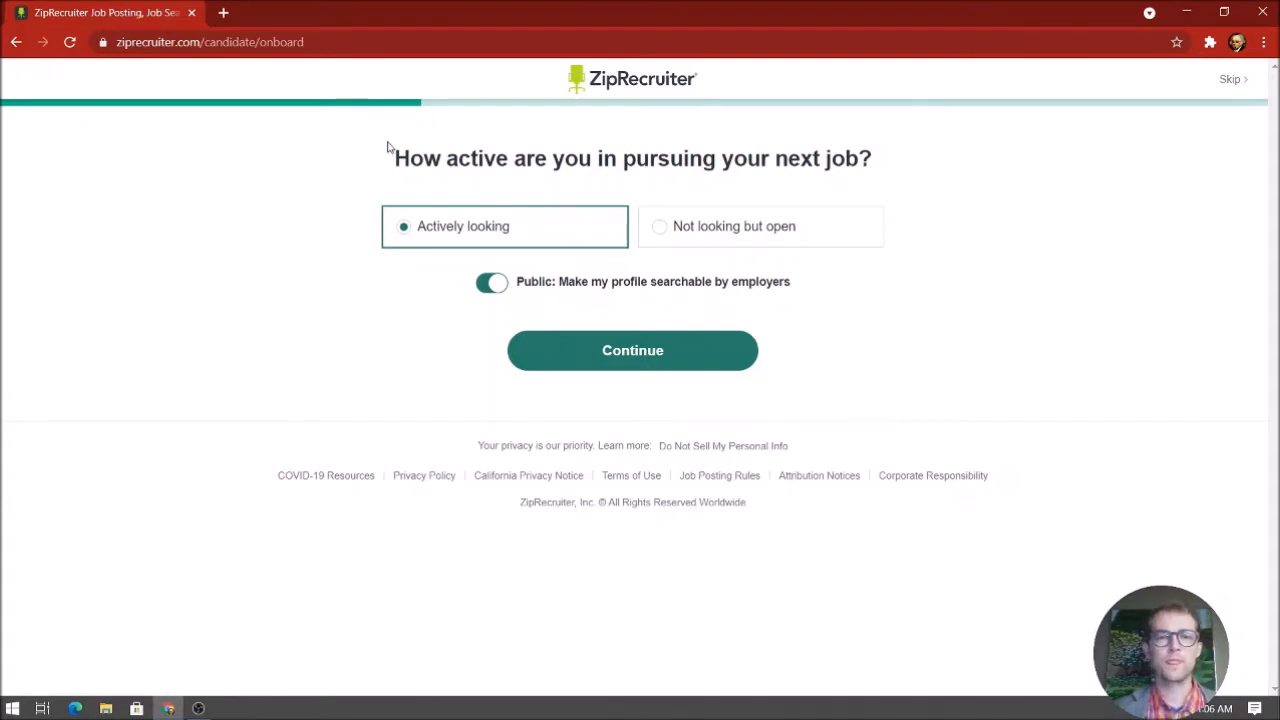
# Try 'Not looking but open', then set the job-search status back to Actively looking
pyautogui.moveTo(392, 150); pyautogui.dragTo(929, 152)
pyautogui.click(932, 163)
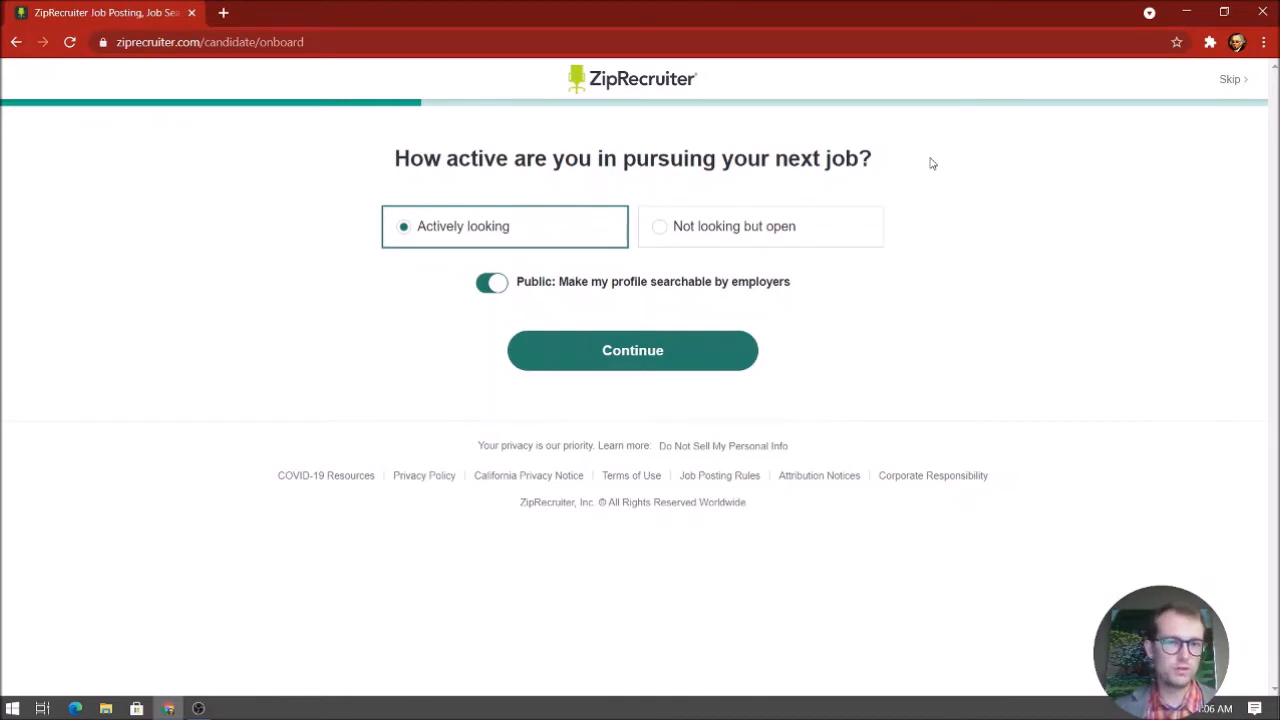
pyautogui.click(843, 226)
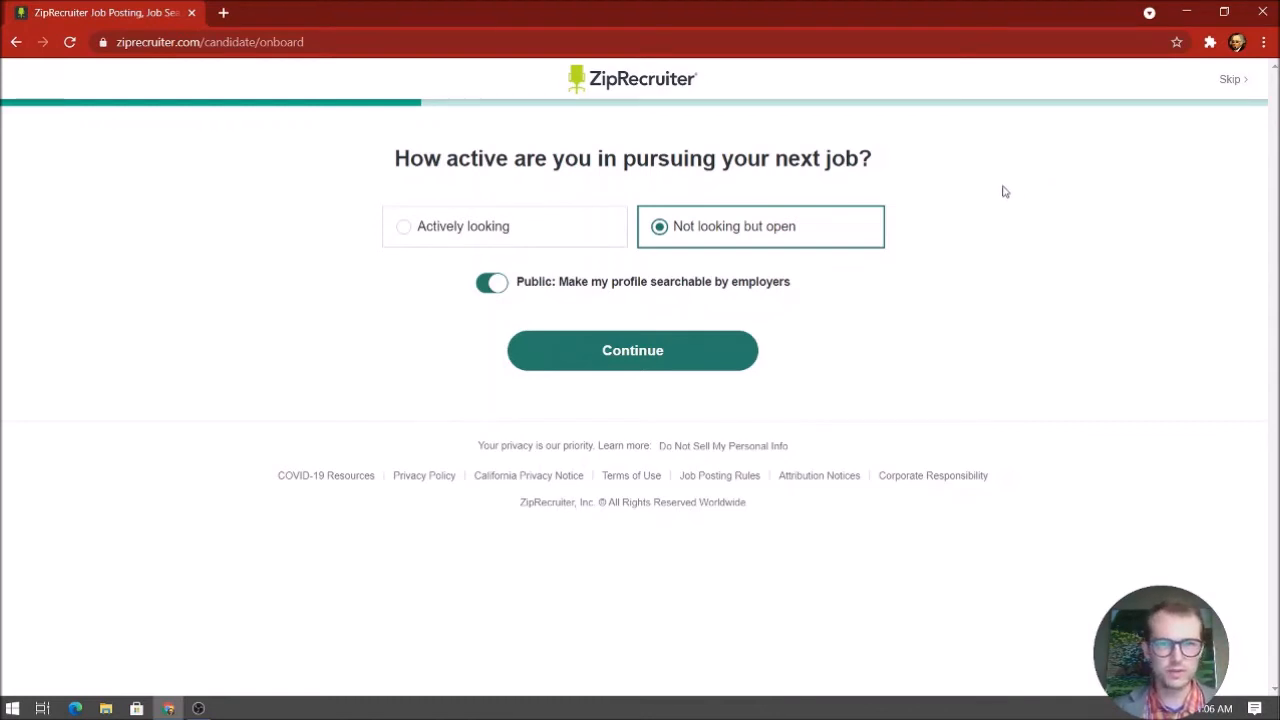
pyautogui.click(487, 232)
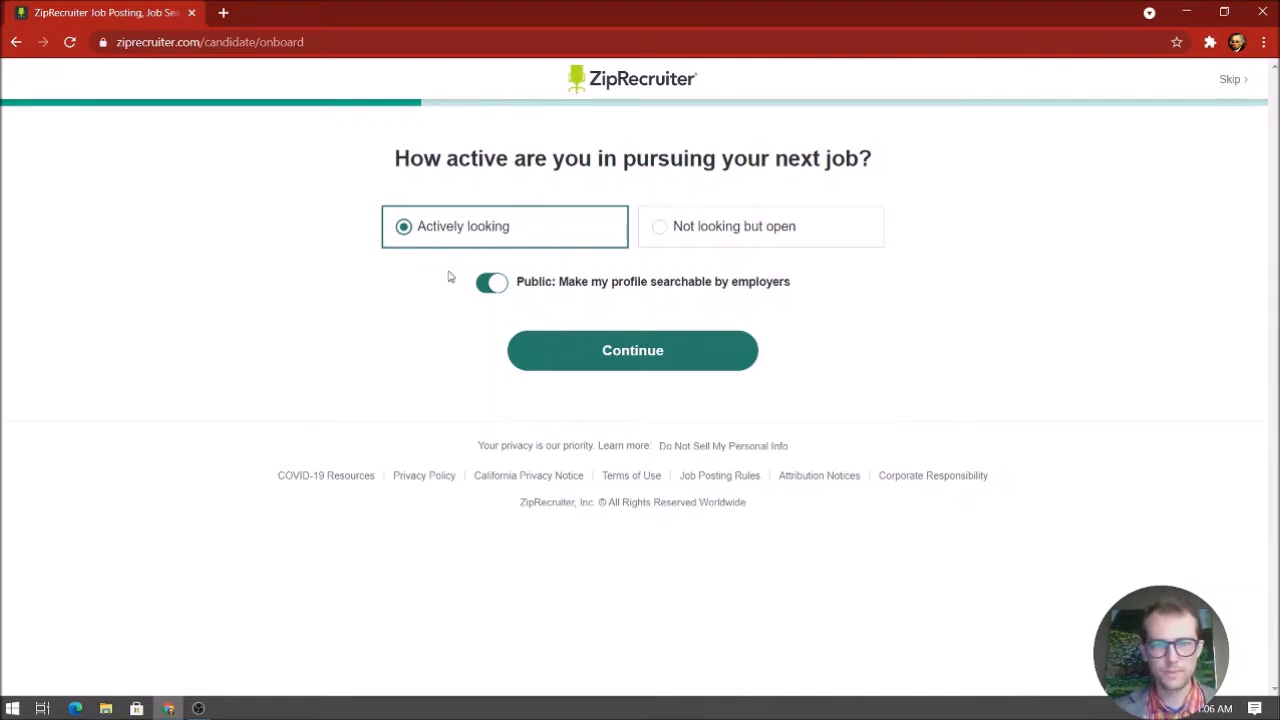
# Turn off the Public searchable-profile toggle and submit the job-search status
pyautogui.moveTo(518, 285); pyautogui.dragTo(786, 291)
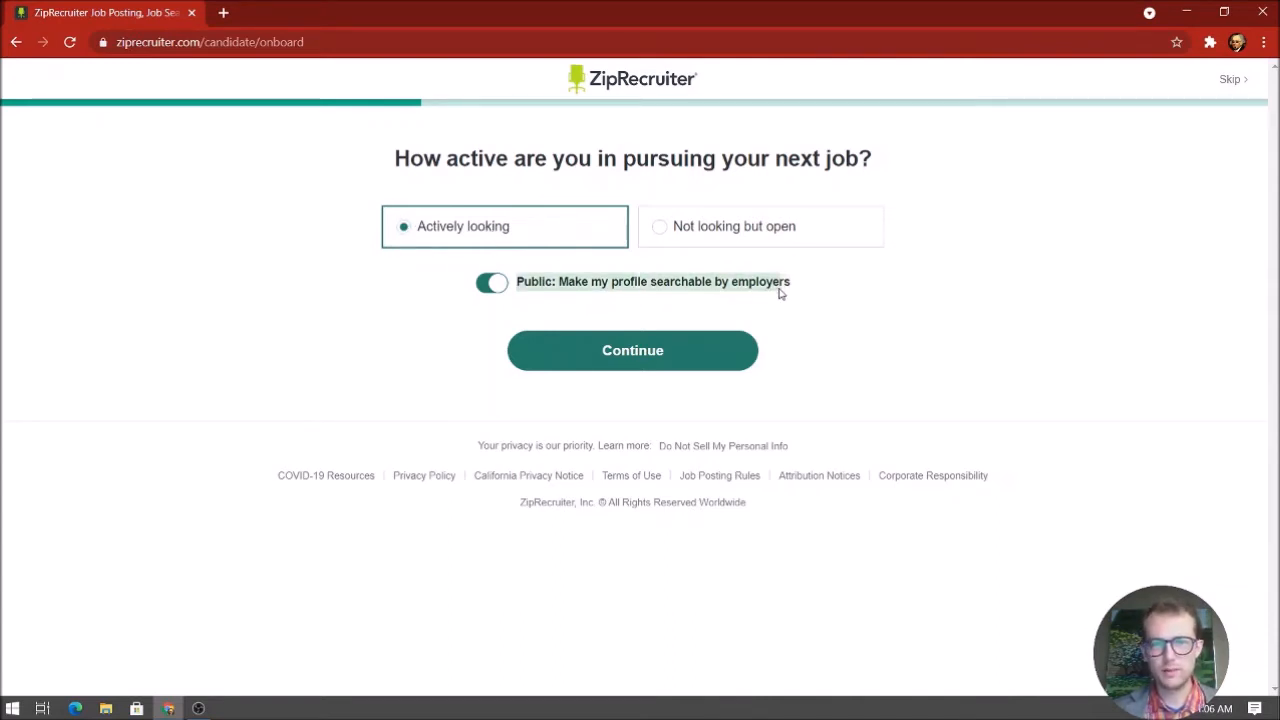
pyautogui.click(836, 285)
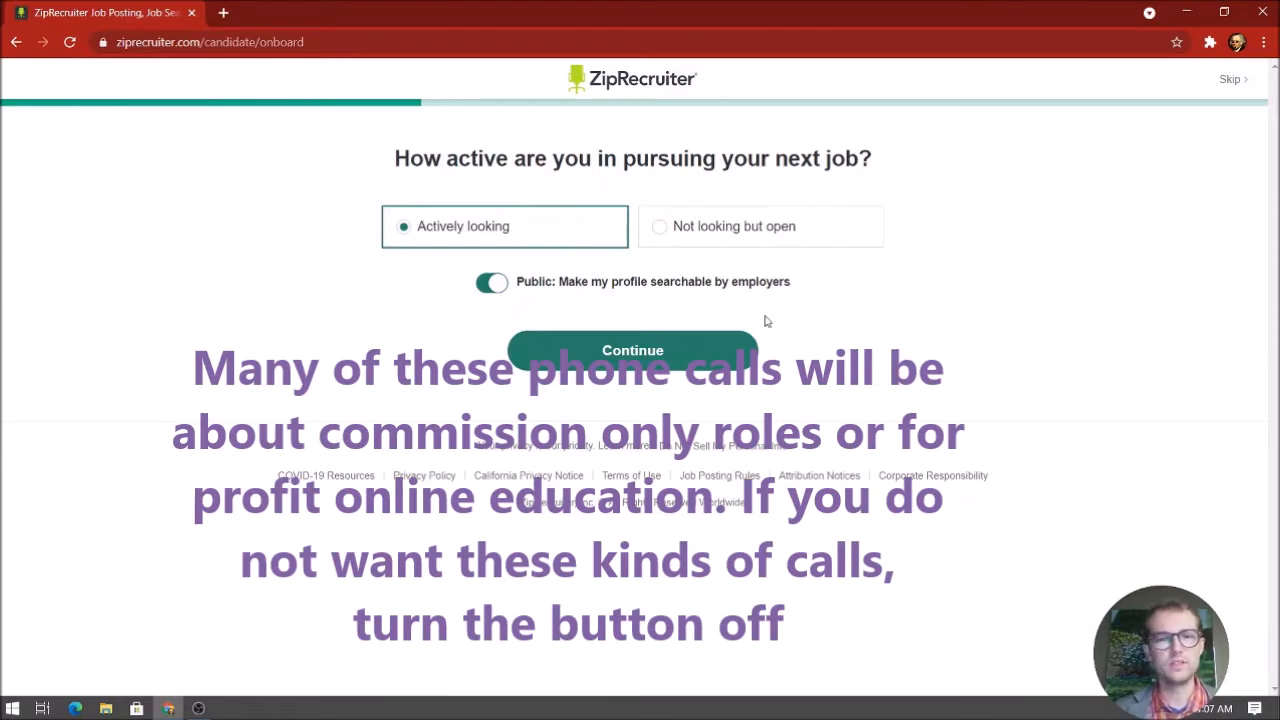
pyautogui.click(501, 286)
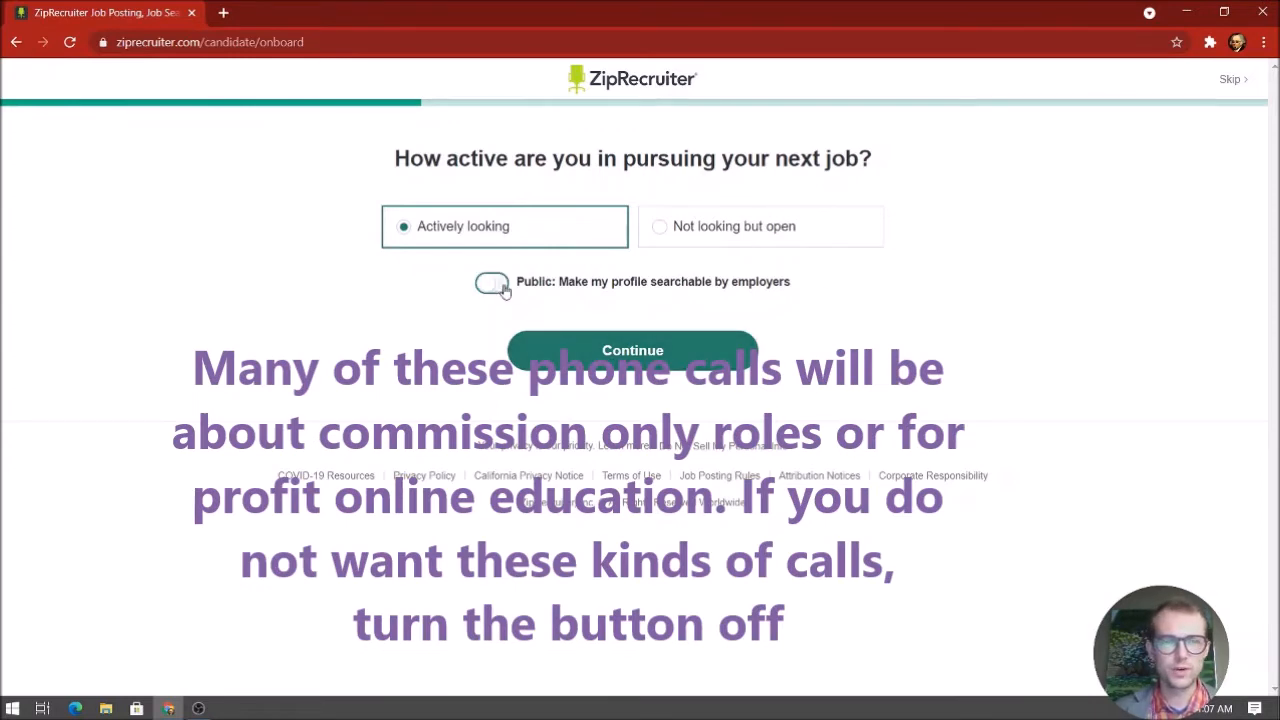
pyautogui.click(690, 360)
pyautogui.scroll(-3, 247, 332)
pyautogui.scroll(3, 248, 332)
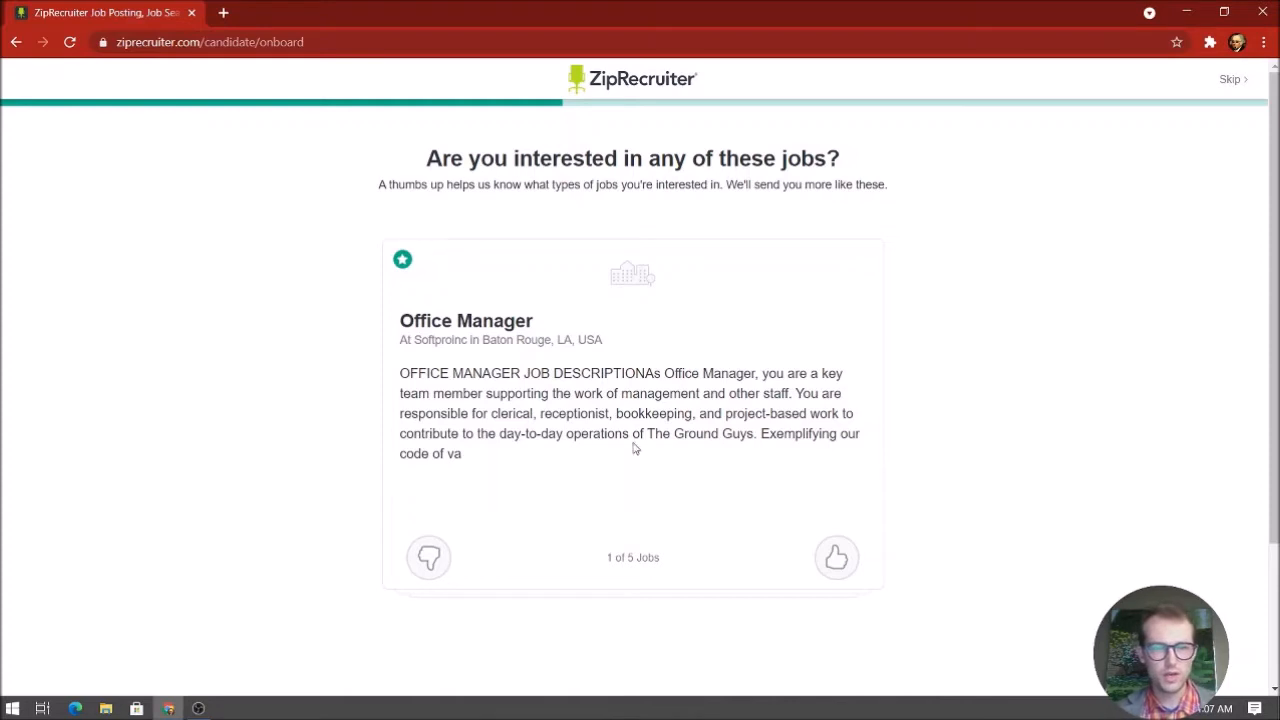
# Rate the five suggested office manager jobs, giving thumbs down only to Office Manager - Remote
pyautogui.click(841, 570)
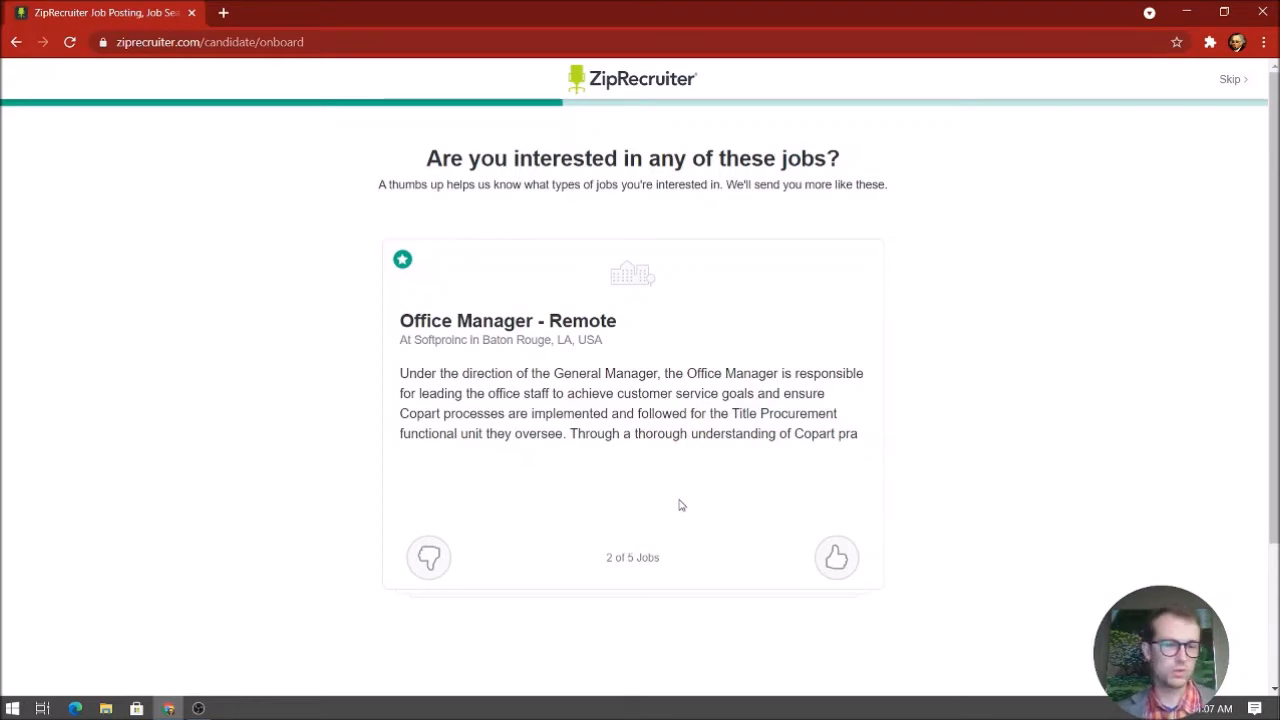
pyautogui.click(430, 558)
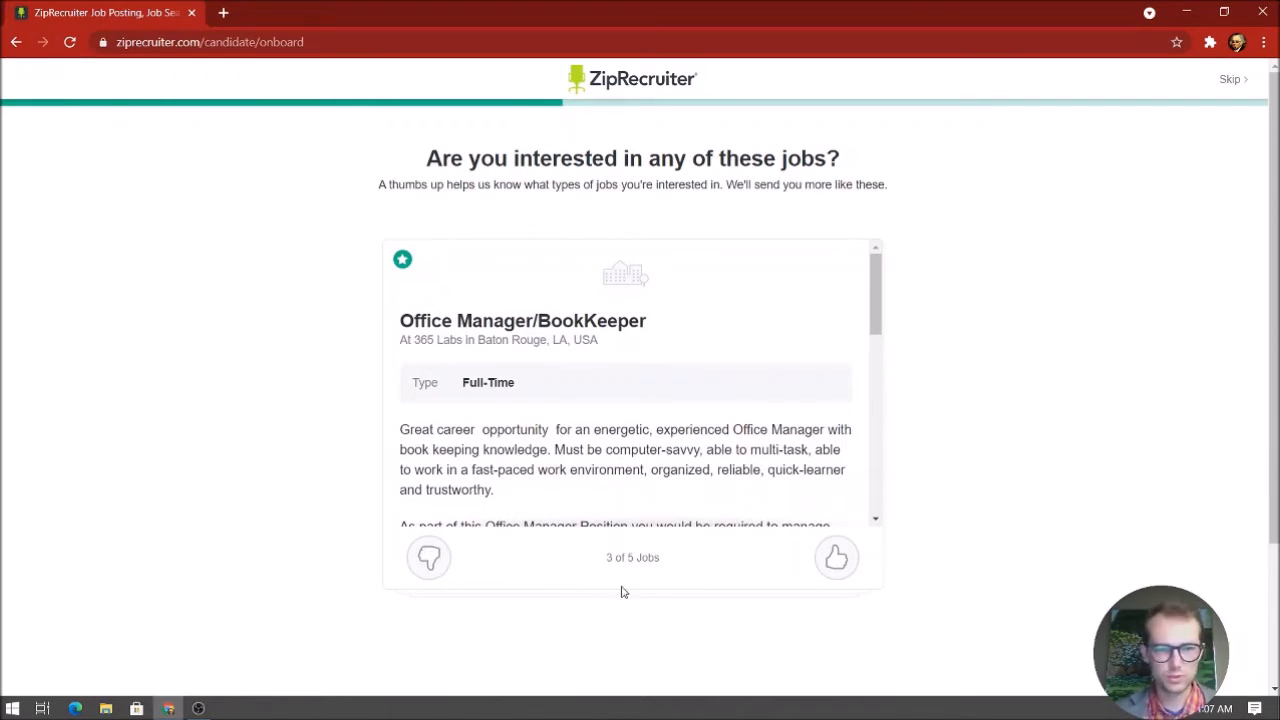
pyautogui.scroll(-3, 586, 423)
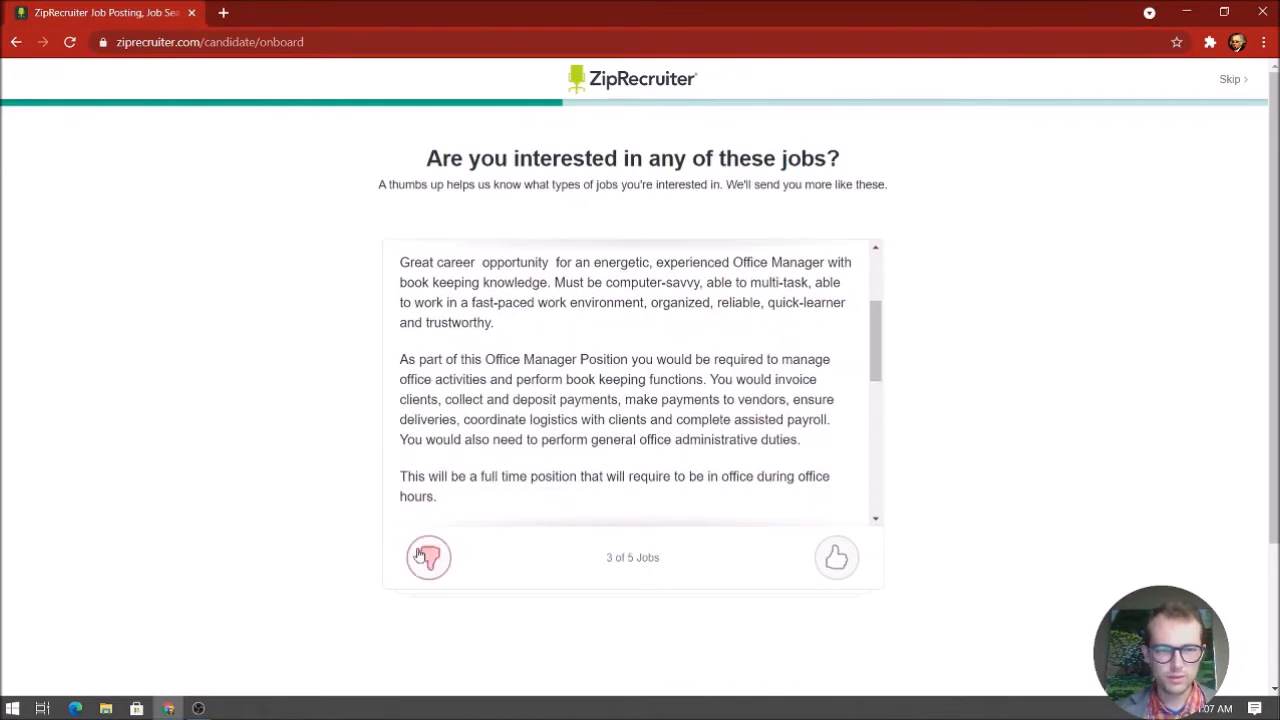
pyautogui.click(835, 558)
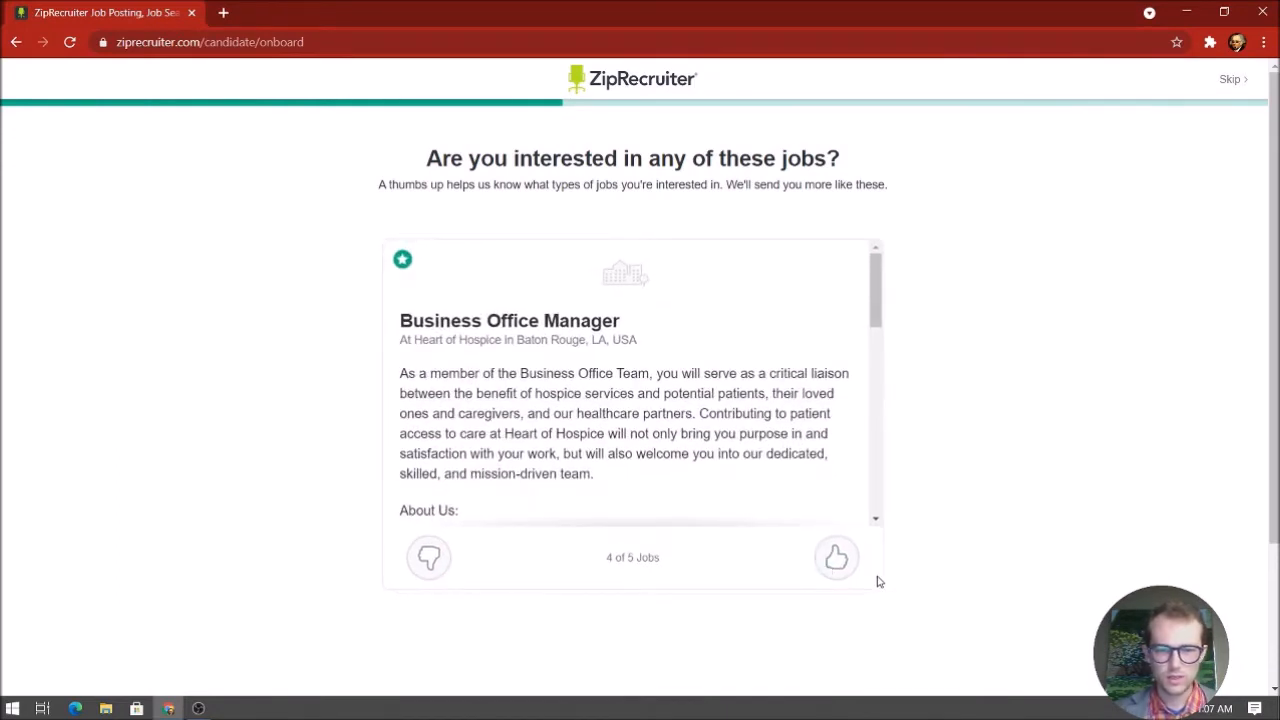
pyautogui.click(830, 562)
pyautogui.click(836, 562)
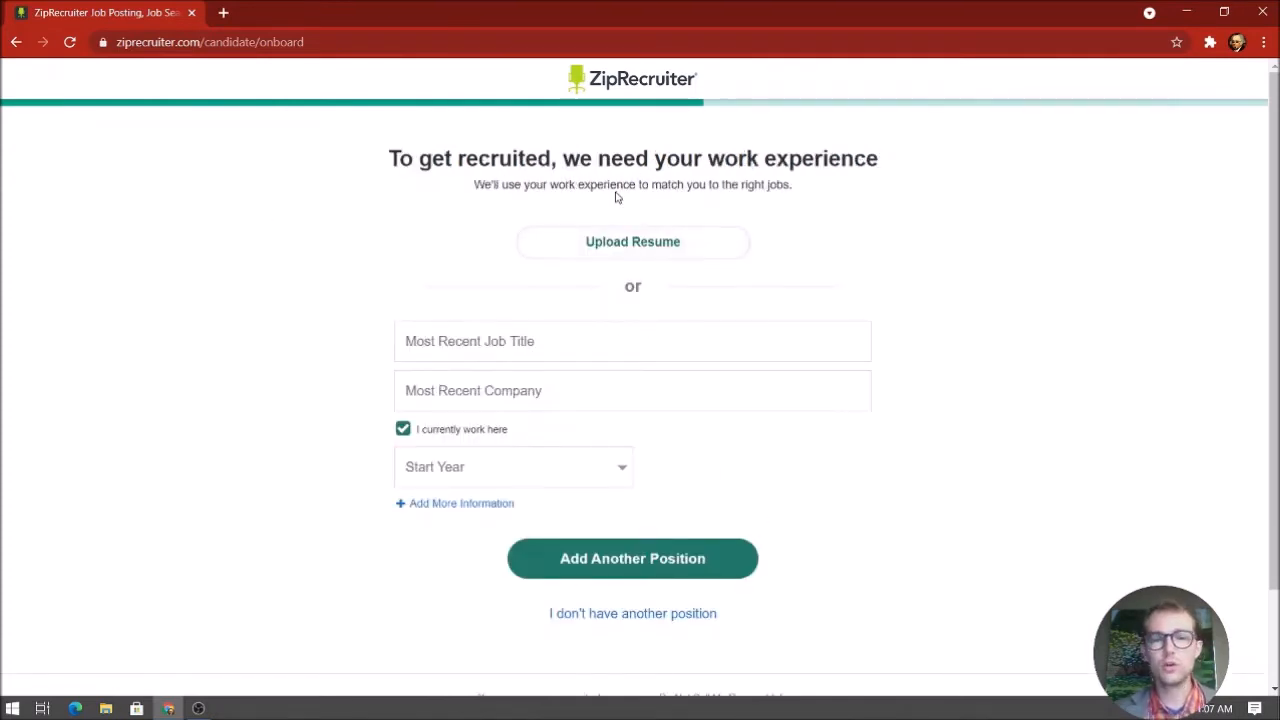
# Leave the most recent job title and company blank and start a resume upload
pyautogui.scroll(-1, 500, 488)
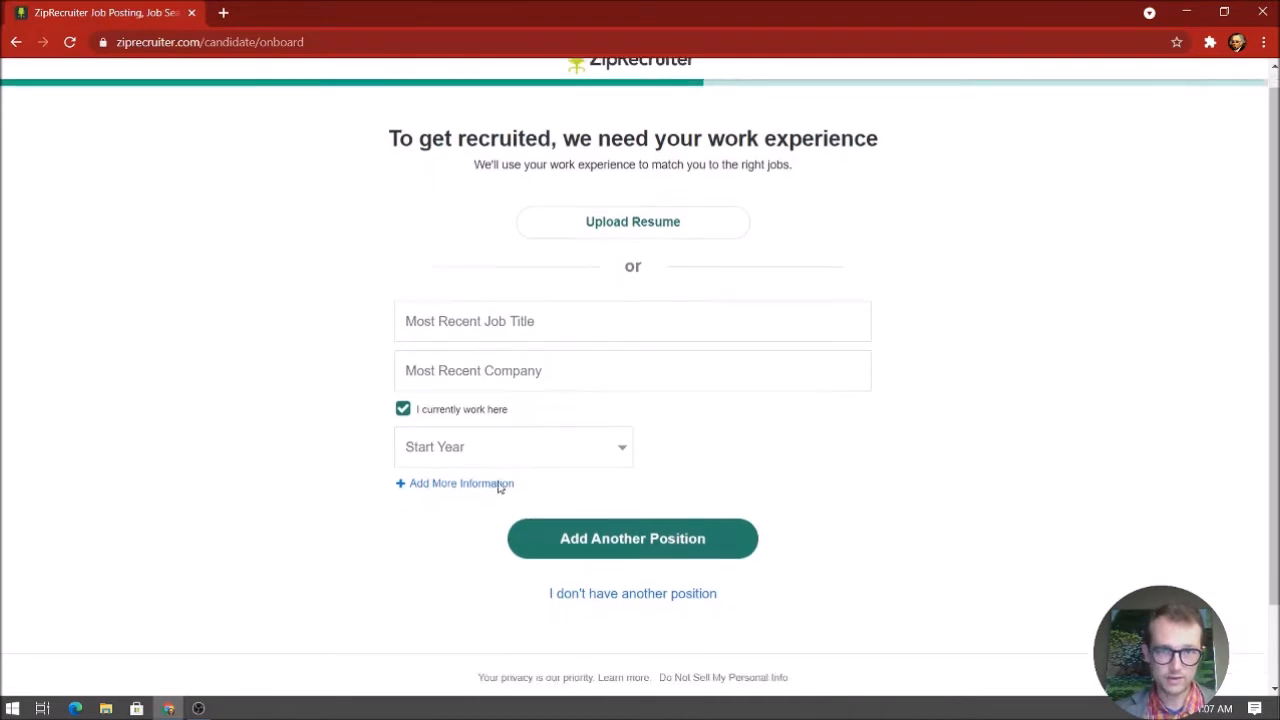
pyautogui.scroll(1, 430, 500)
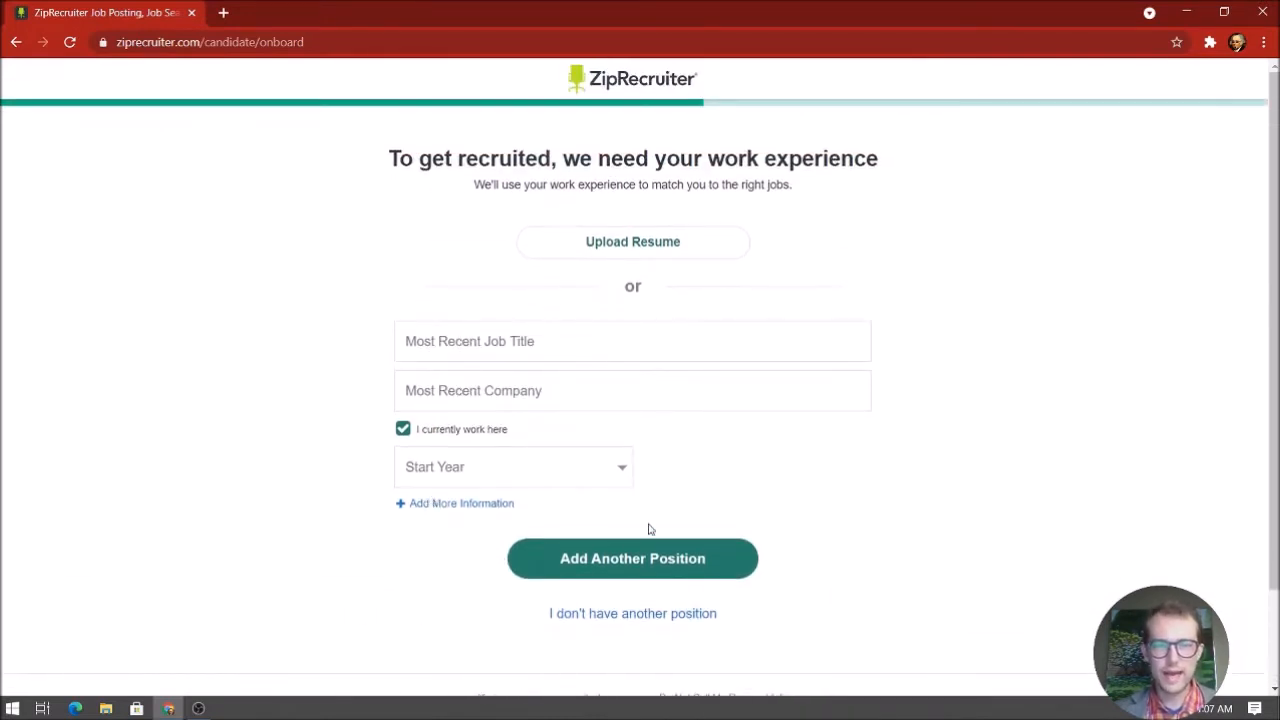
pyautogui.click(436, 352)
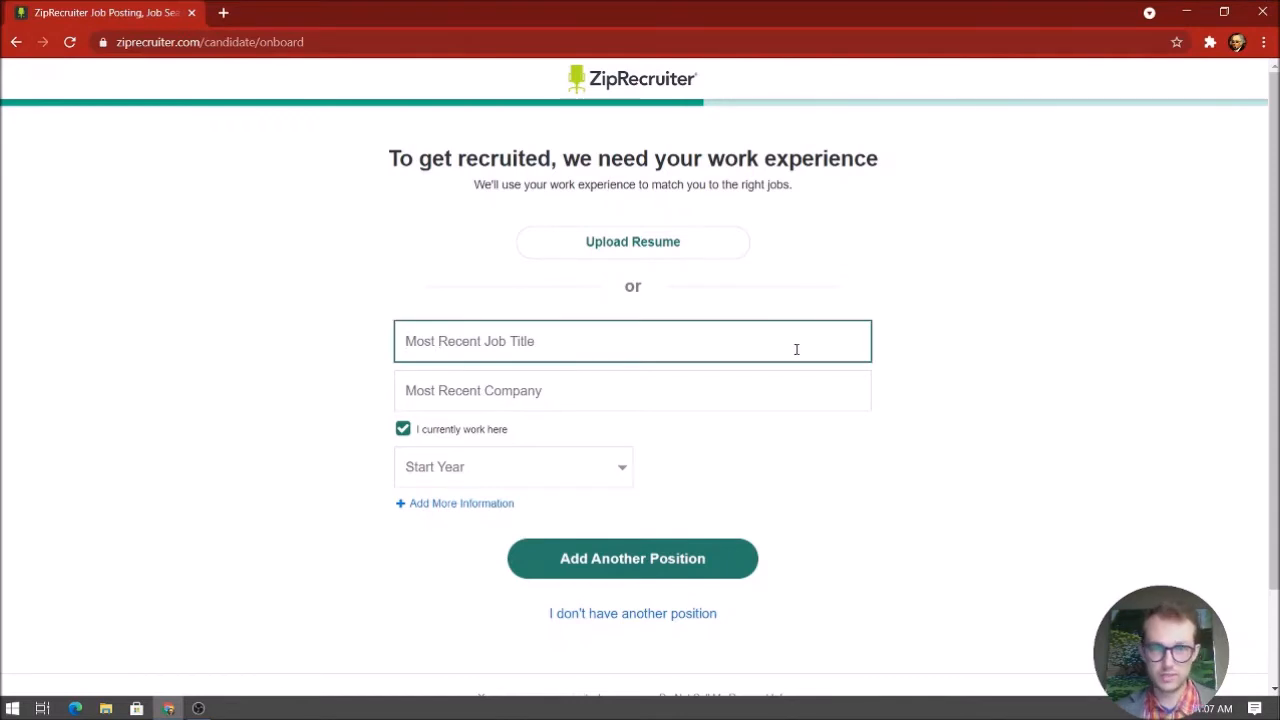
pyautogui.click(760, 403)
pyautogui.click(640, 445)
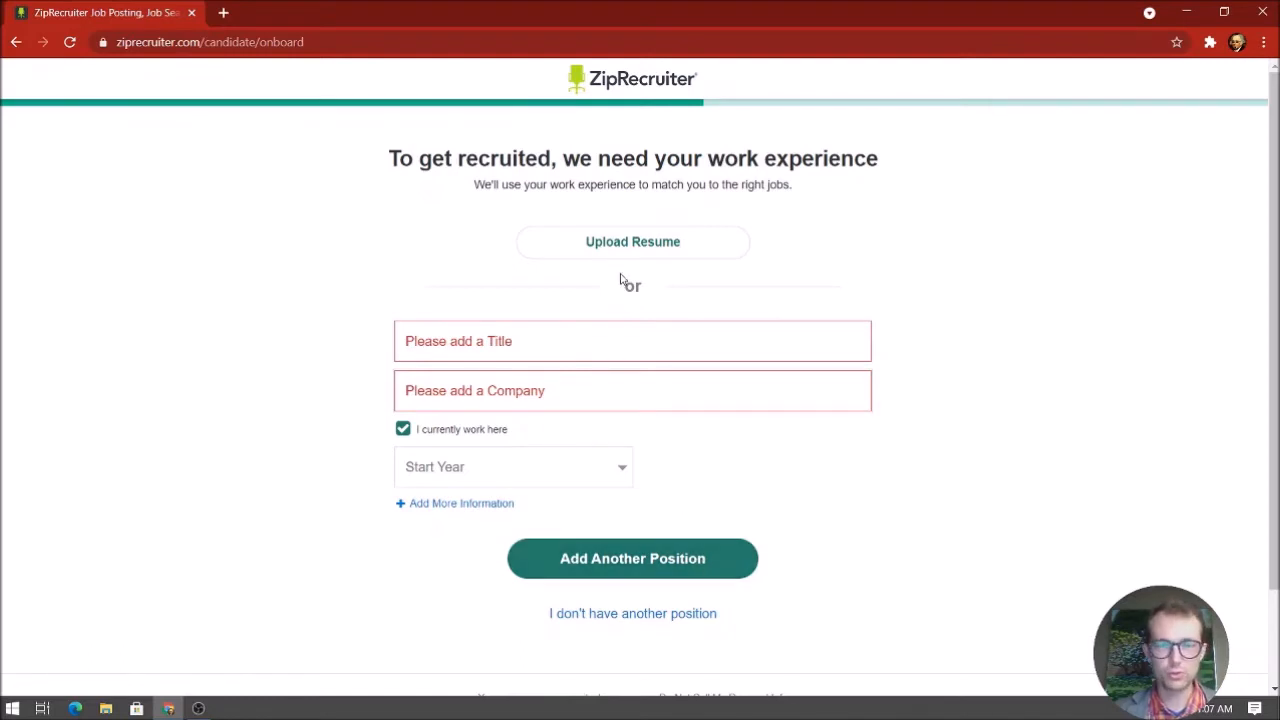
pyautogui.click(580, 241)
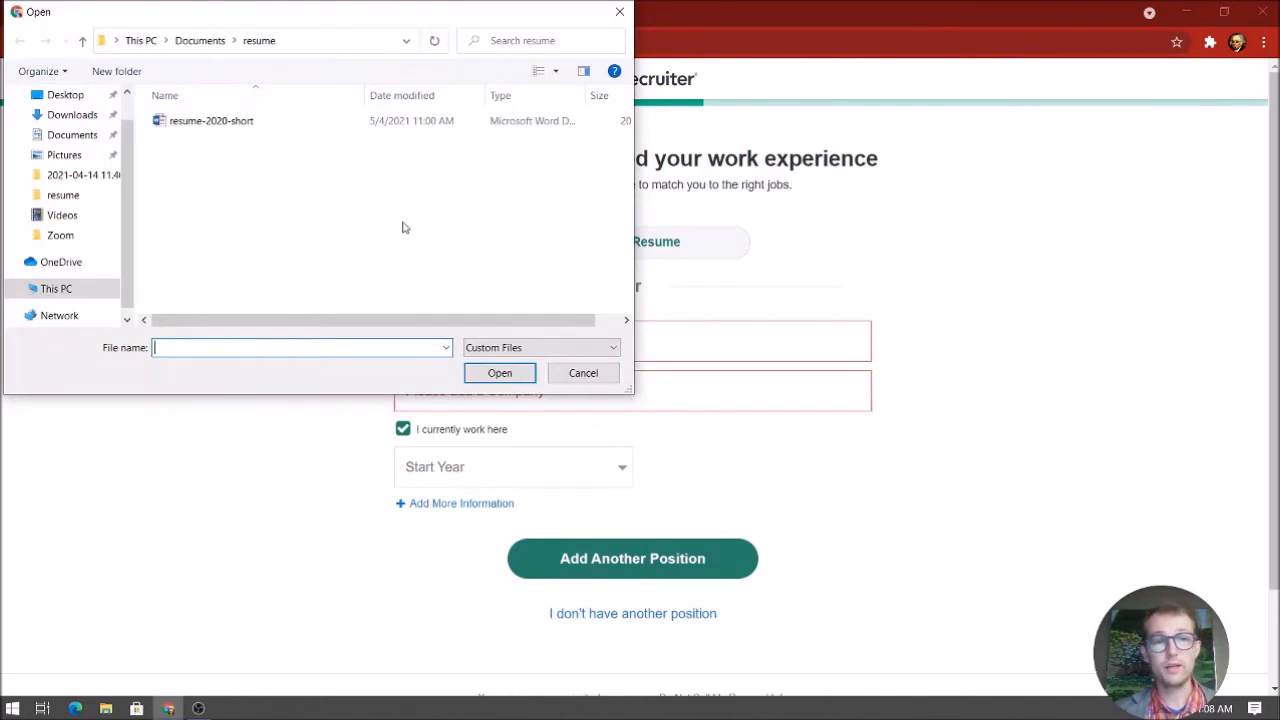
# Upload the resume .docx file from the Desktop
pyautogui.click(78, 95)
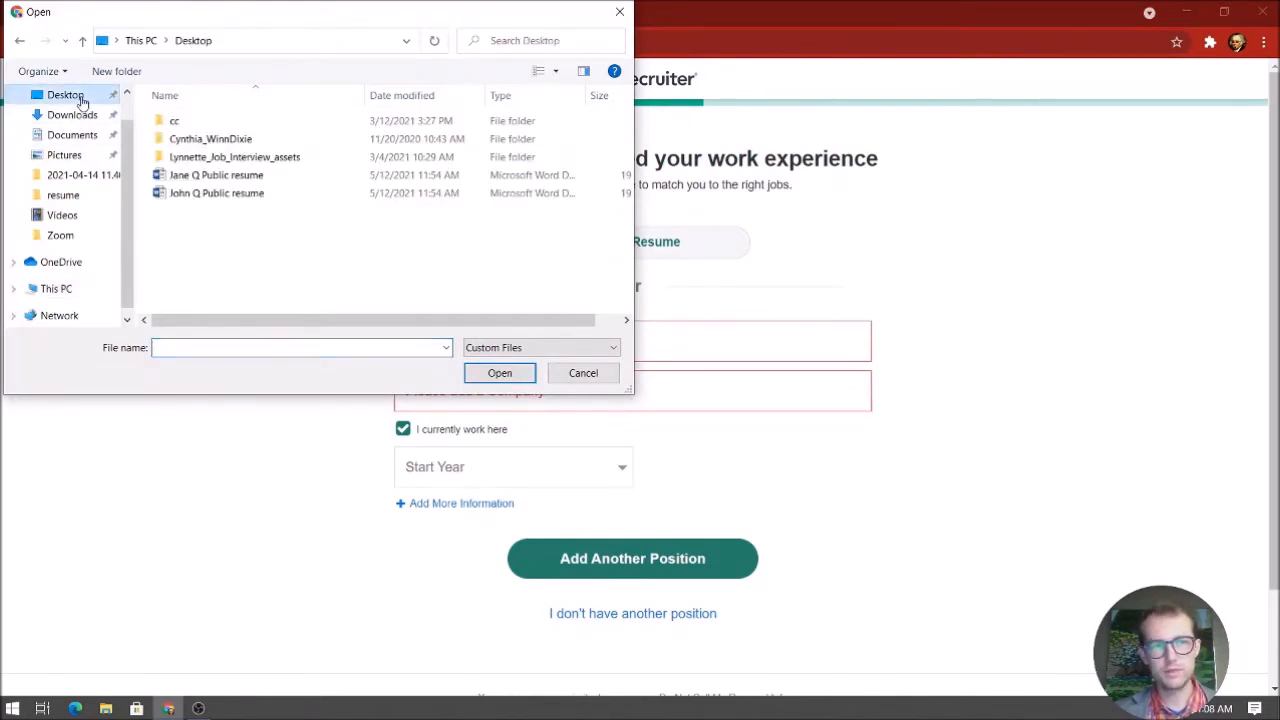
pyautogui.click(250, 176)
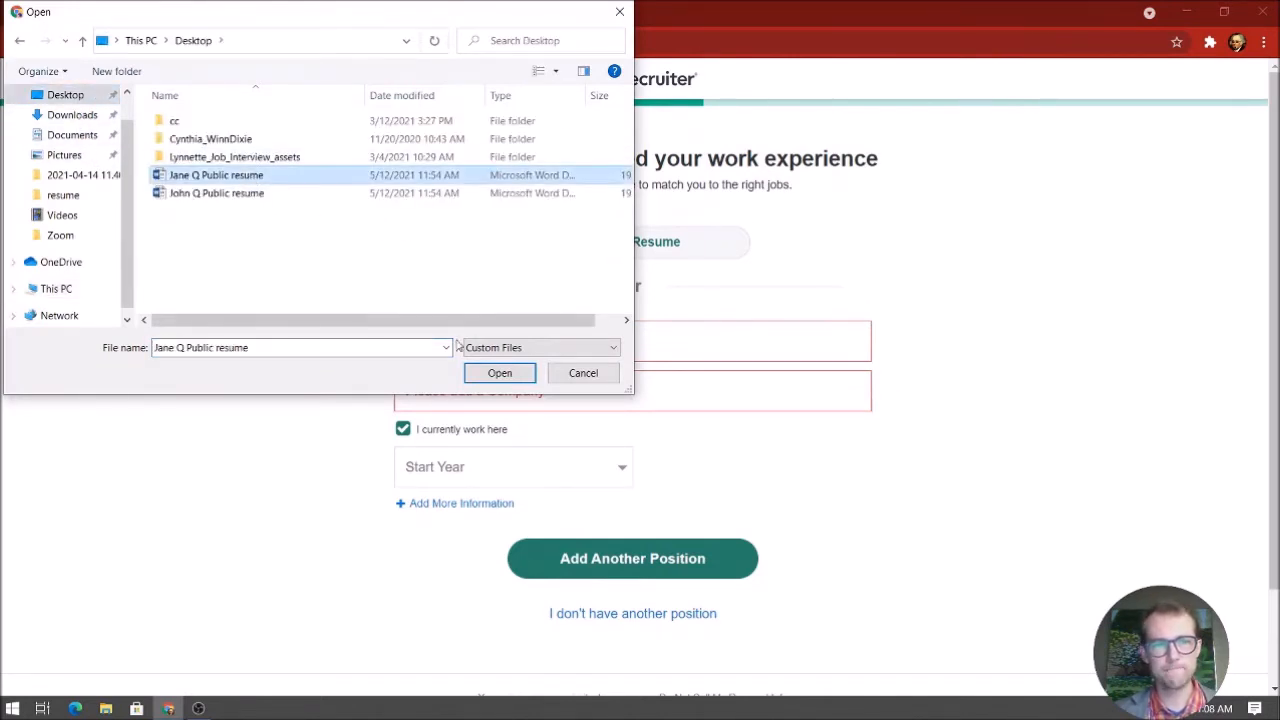
pyautogui.click(497, 373)
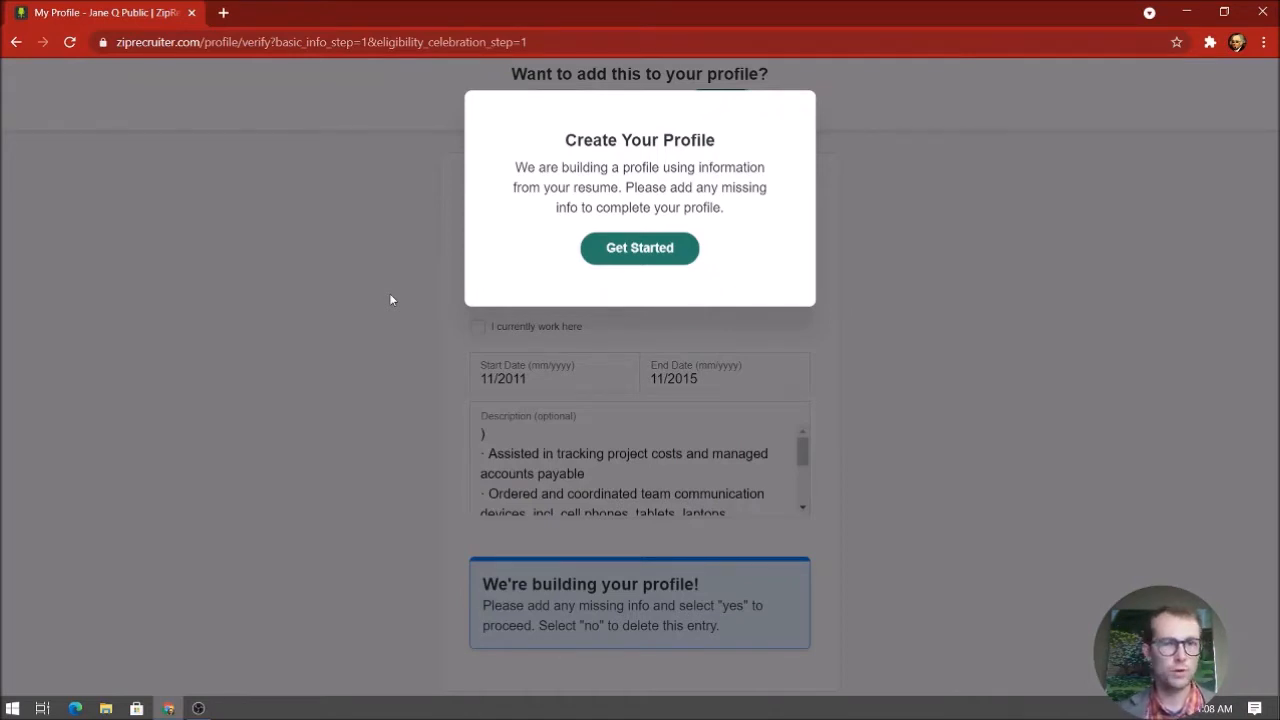
# Start building the profile from the resume and focus the missing Company field for Project Management Assistant
pyautogui.click(626, 254)
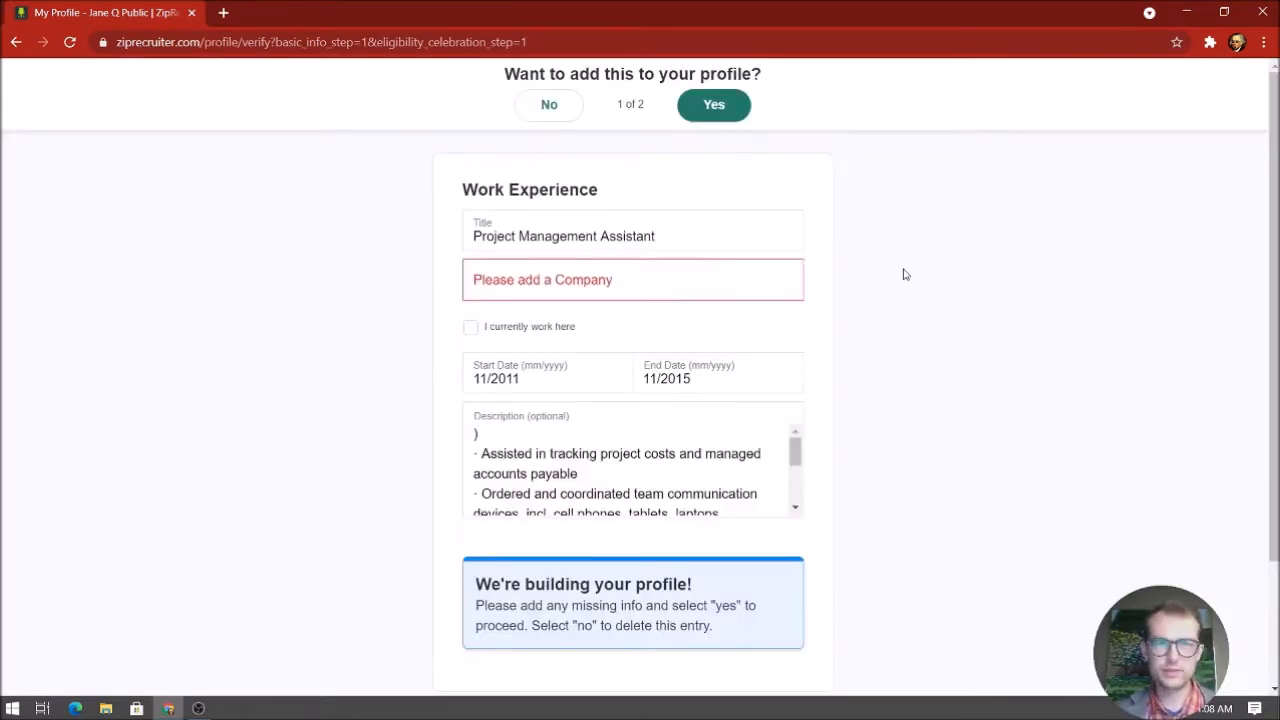
pyautogui.scroll(-1, 974, 231)
pyautogui.scroll(1, 965, 240)
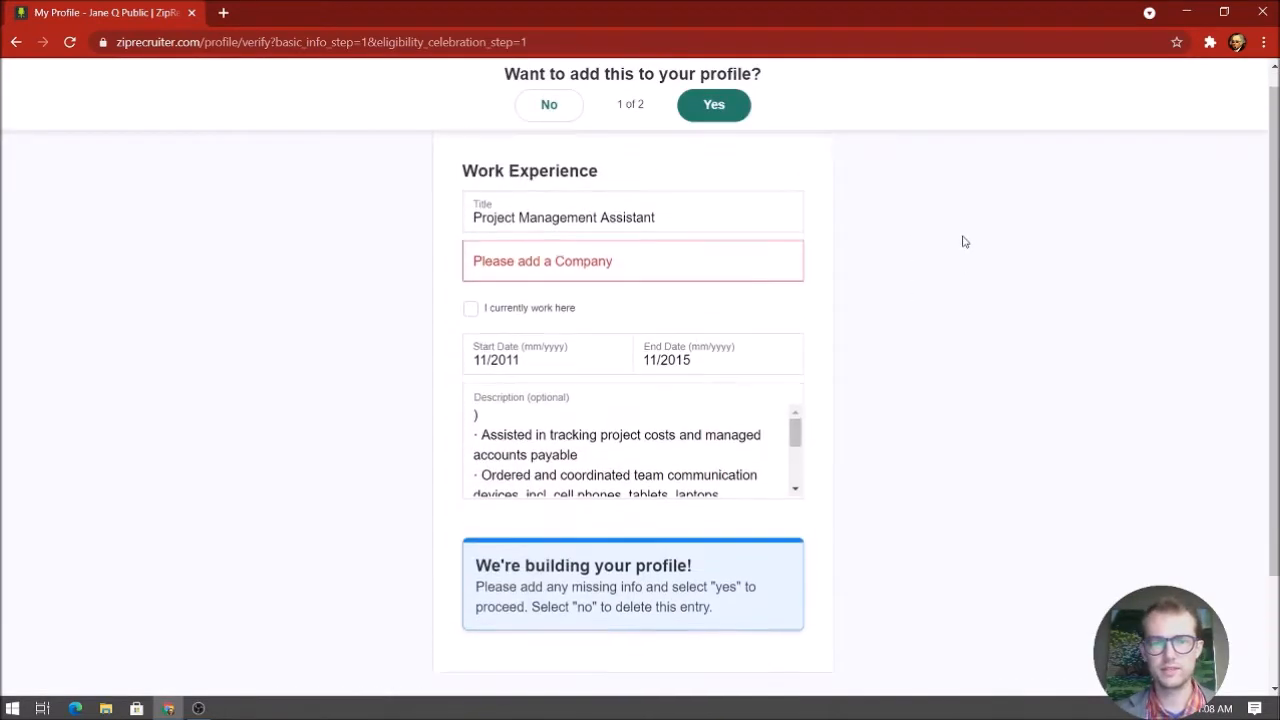
pyautogui.click(578, 290)
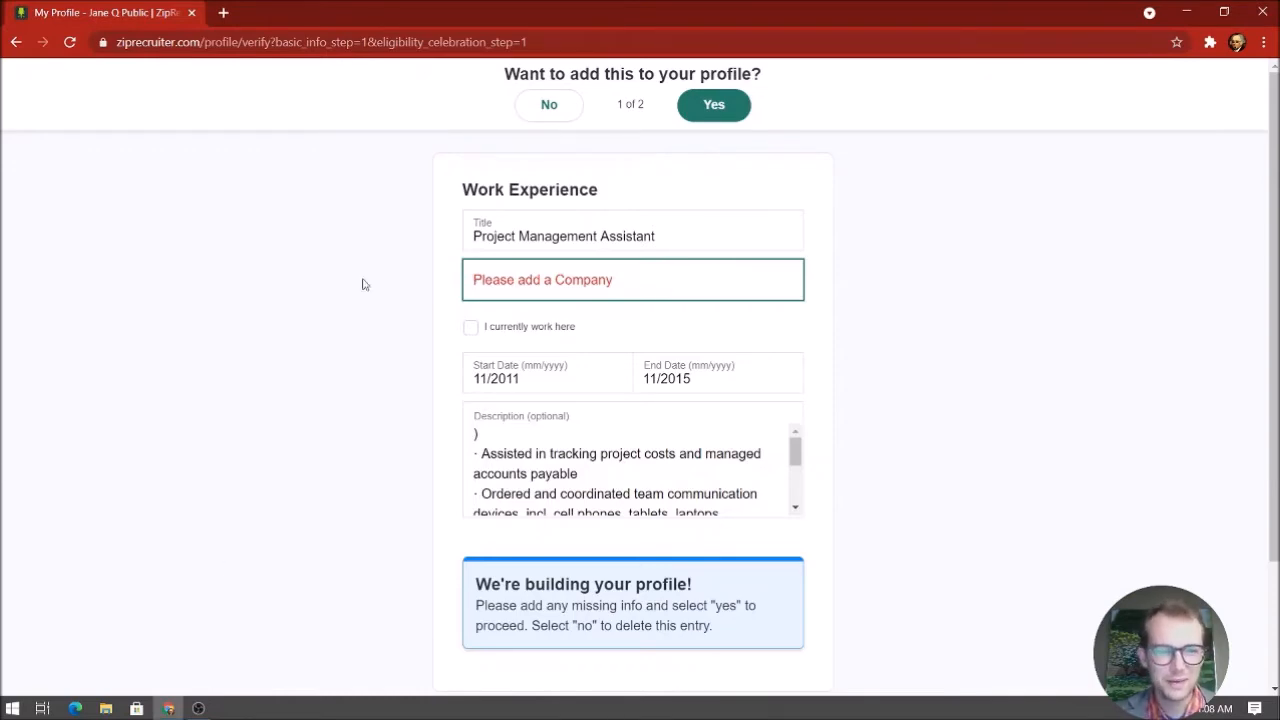
pyautogui.click(106, 708)
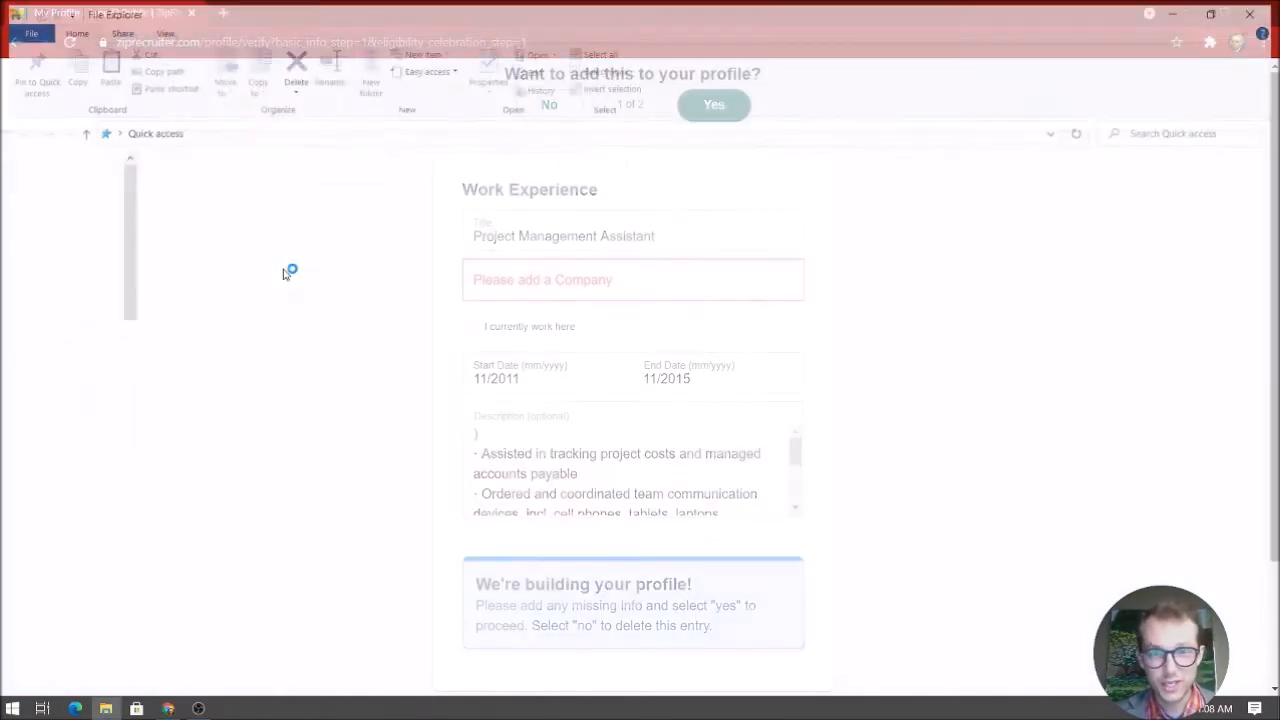
# Open the Desktop resume document in Word and close File Explorer
pyautogui.click(70, 192)
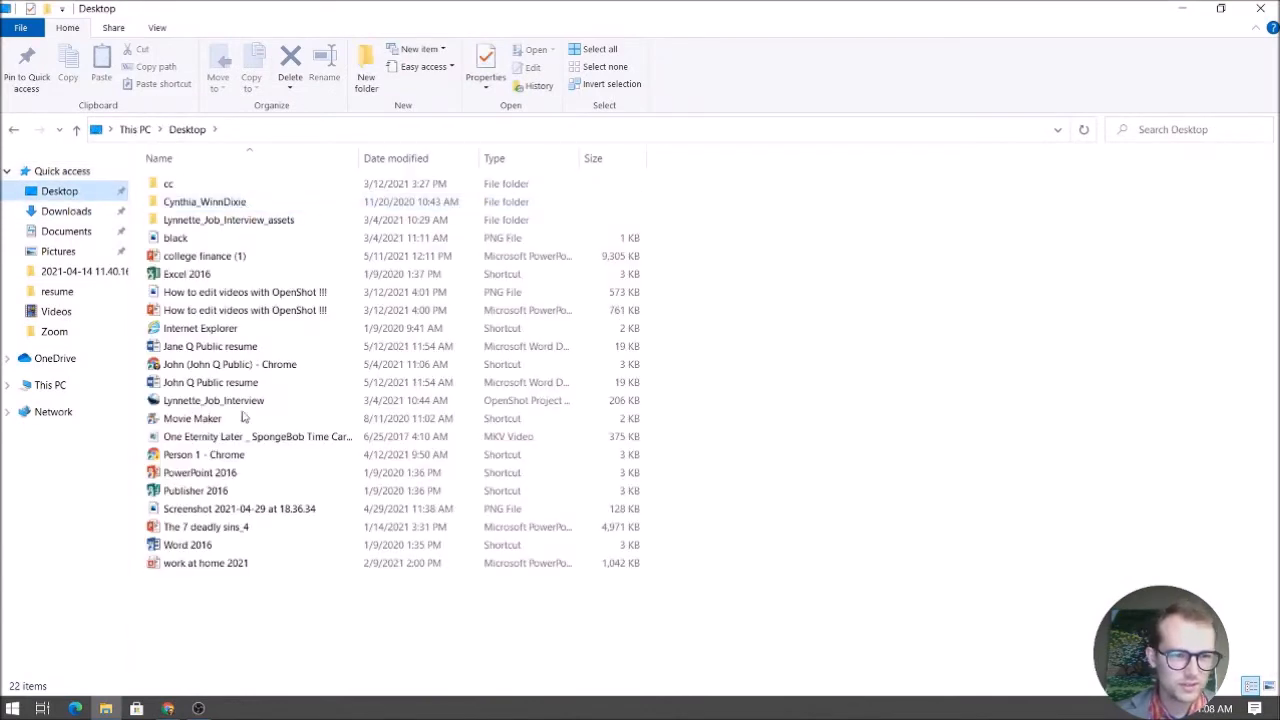
pyautogui.click(245, 349)
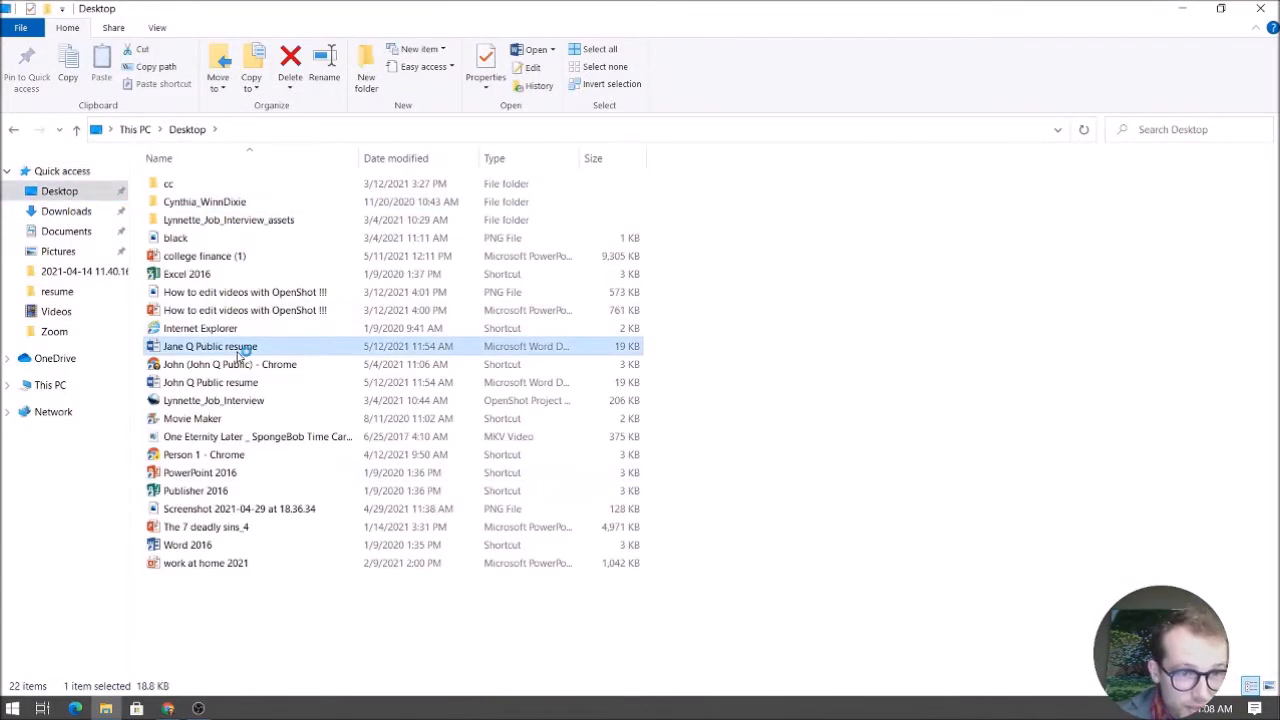
pyautogui.click(1258, 10)
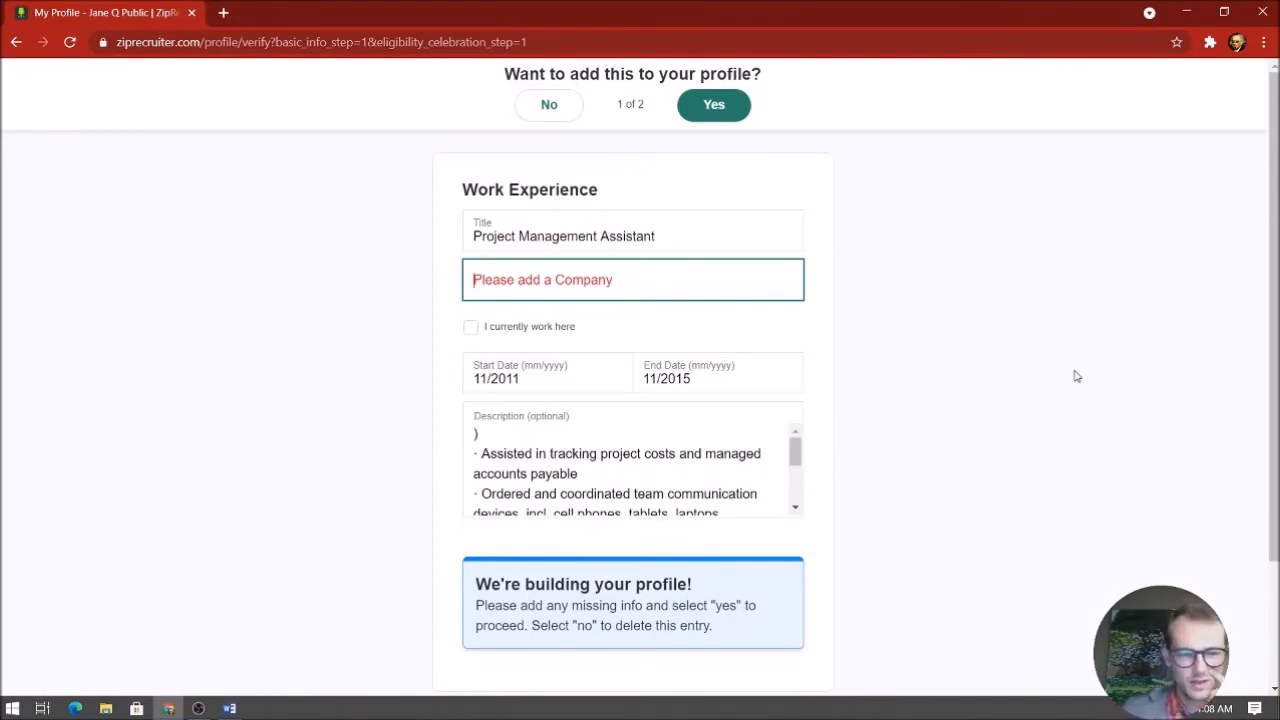
# Shrink the Word resume over the browser, find the Bayou Industries entry, and return to Company
pyautogui.click(229, 708)
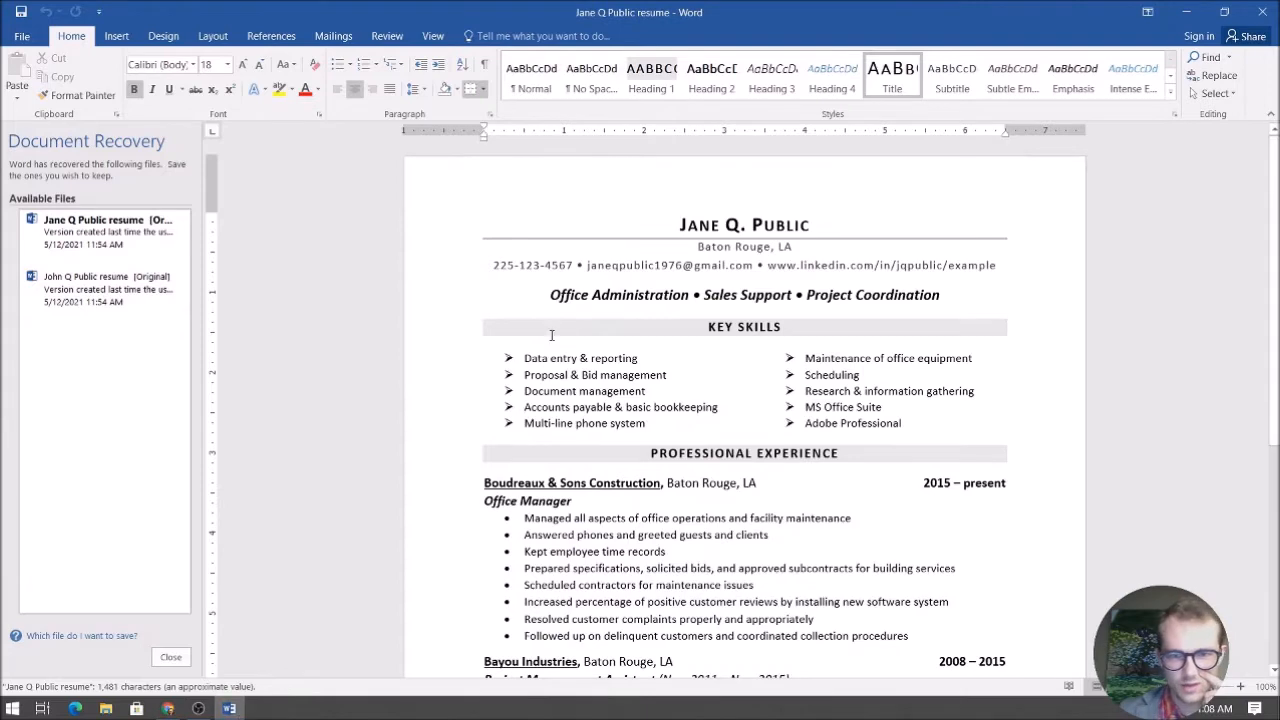
pyautogui.scroll(-3, 551, 335)
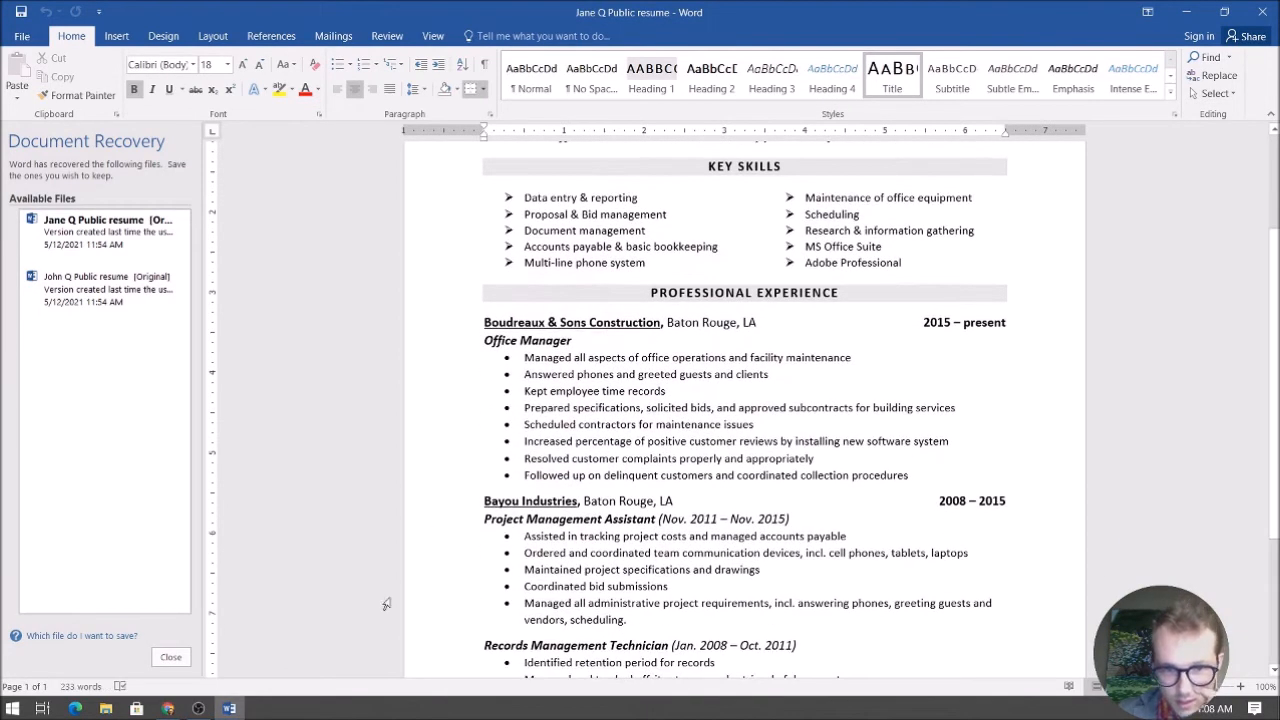
pyautogui.moveTo(725, 4); pyautogui.dragTo(708, 174)
pyautogui.scroll(-4, 708, 175)
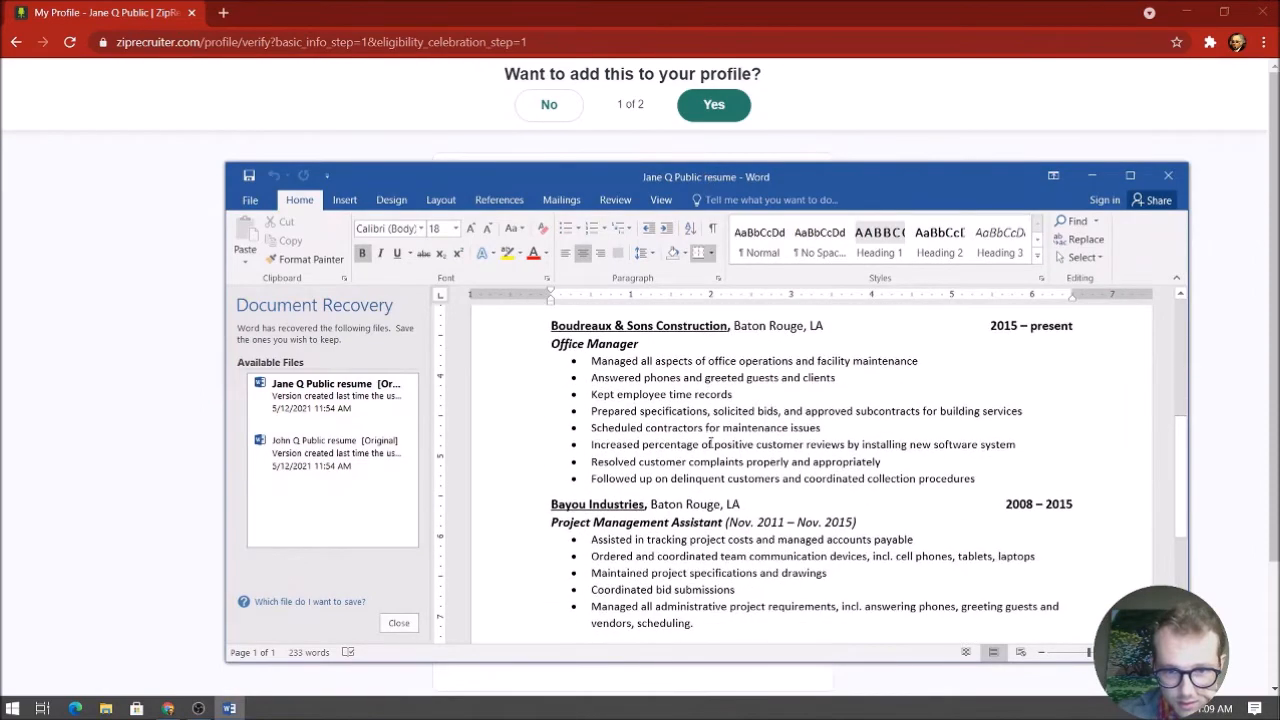
pyautogui.moveTo(708, 175); pyautogui.dragTo(601, 148)
pyautogui.scroll(2, 652, 428)
pyautogui.scroll(-6, 652, 428)
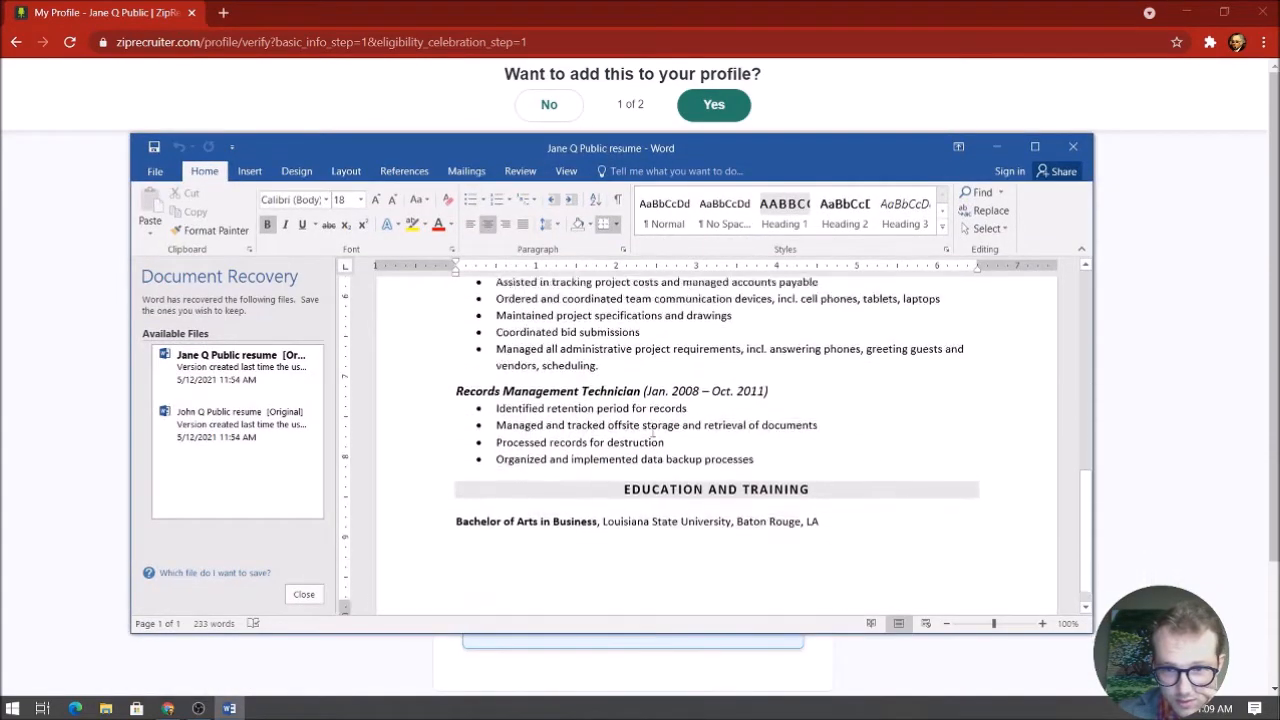
pyautogui.scroll(5, 880, 405)
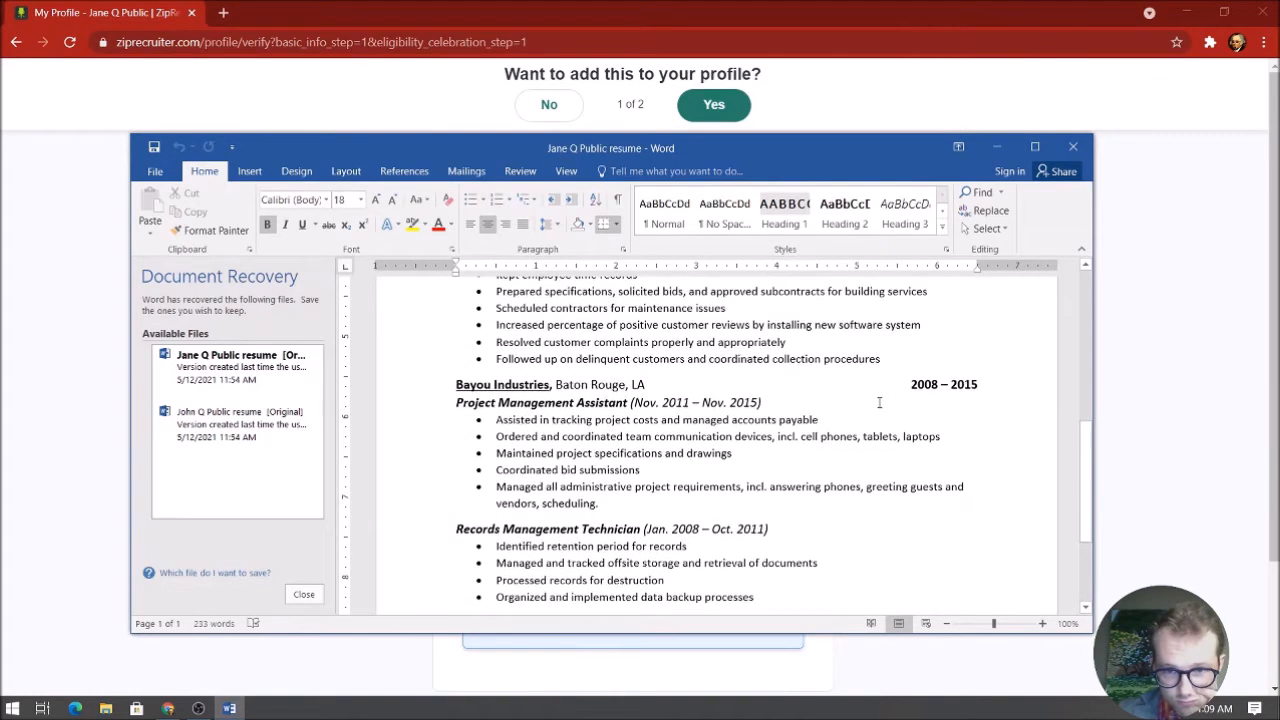
pyautogui.click(108, 190)
pyautogui.click(549, 287)
# Enter Bayou Industries as the company and delete the stray ')' line at the description's start
pyautogui.write('Bayou Industr')
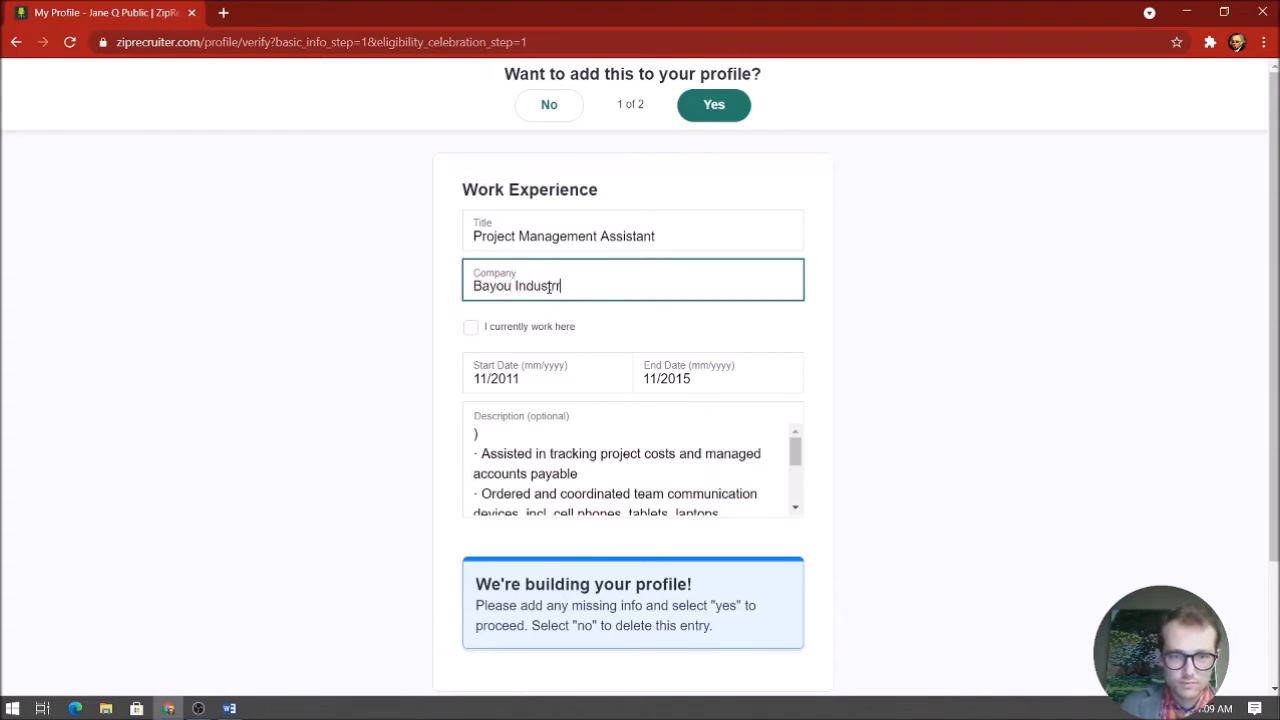
pyautogui.write('ies')
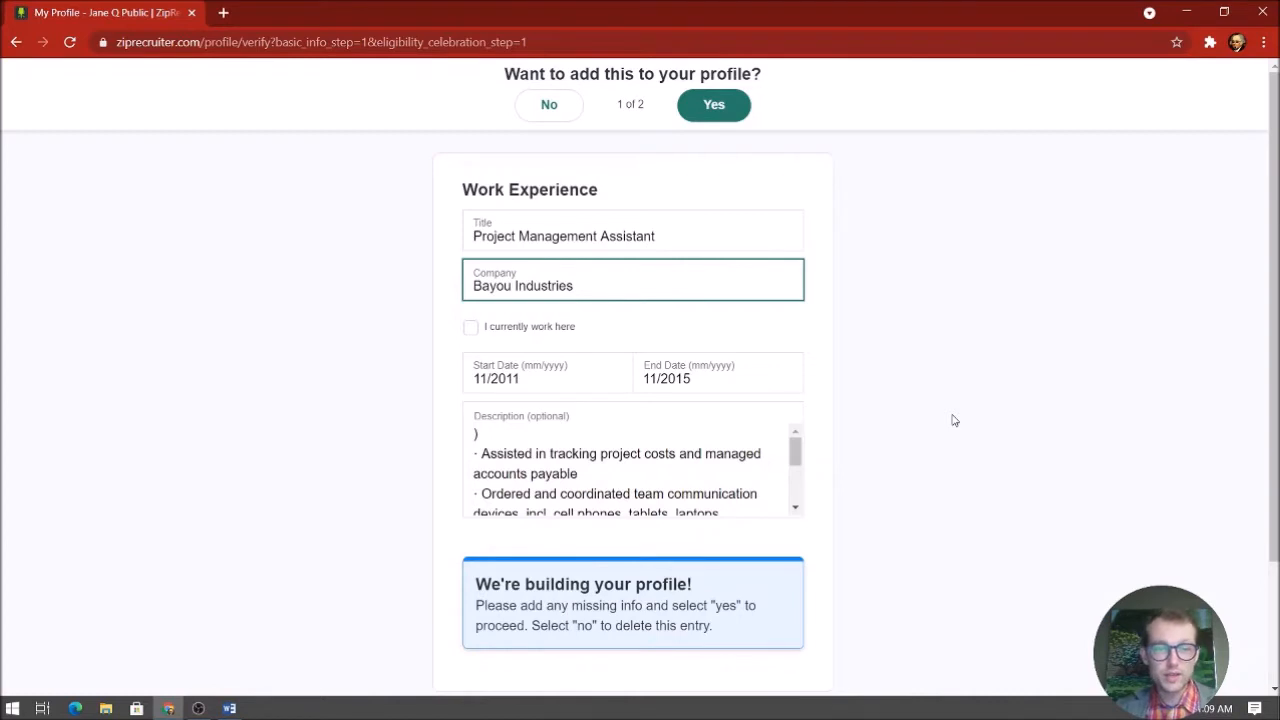
pyautogui.scroll(-2, 660, 288)
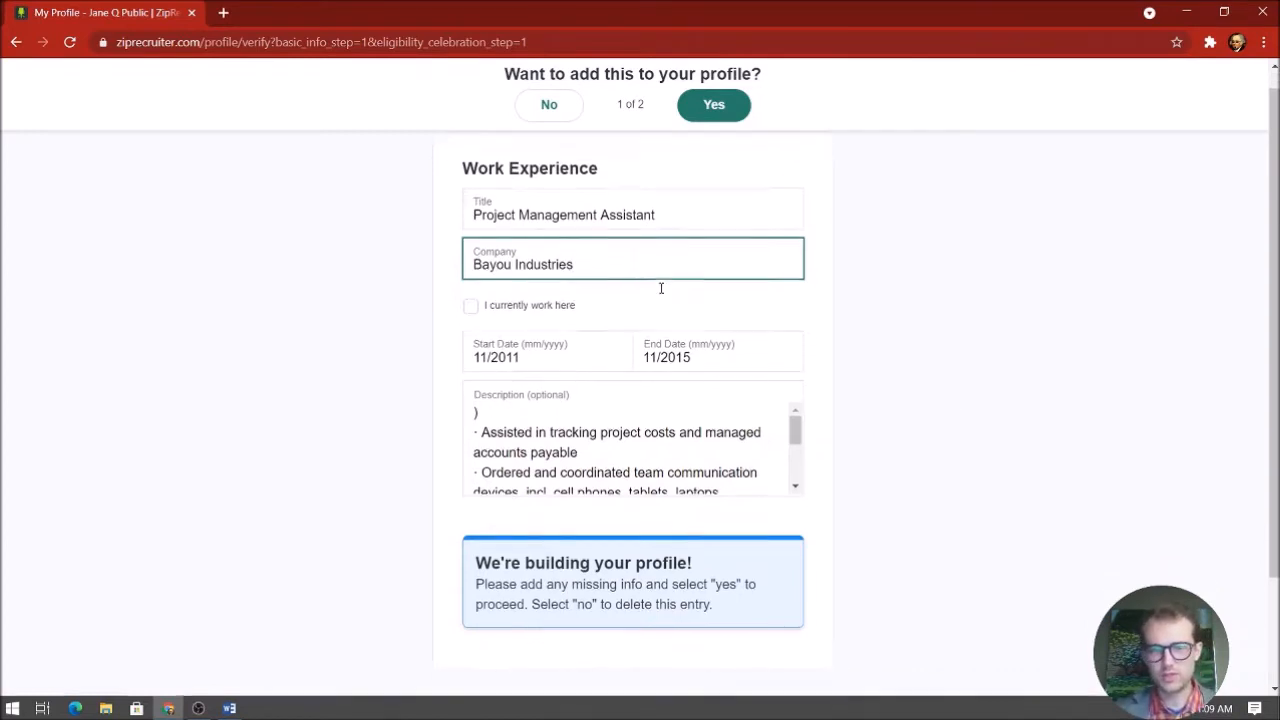
pyautogui.click(600, 294)
pyautogui.scroll(-5, 570, 320)
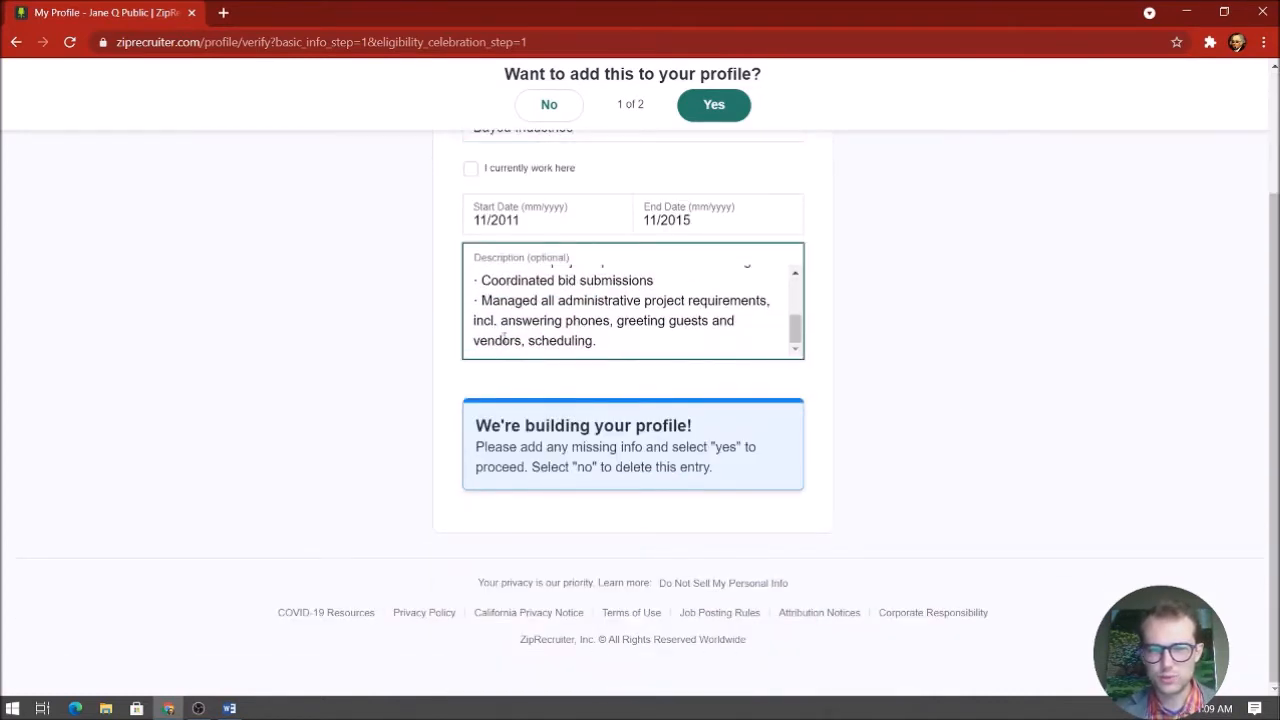
pyautogui.scroll(3, 556, 332)
pyautogui.hotkey('ctrl', 'Home')
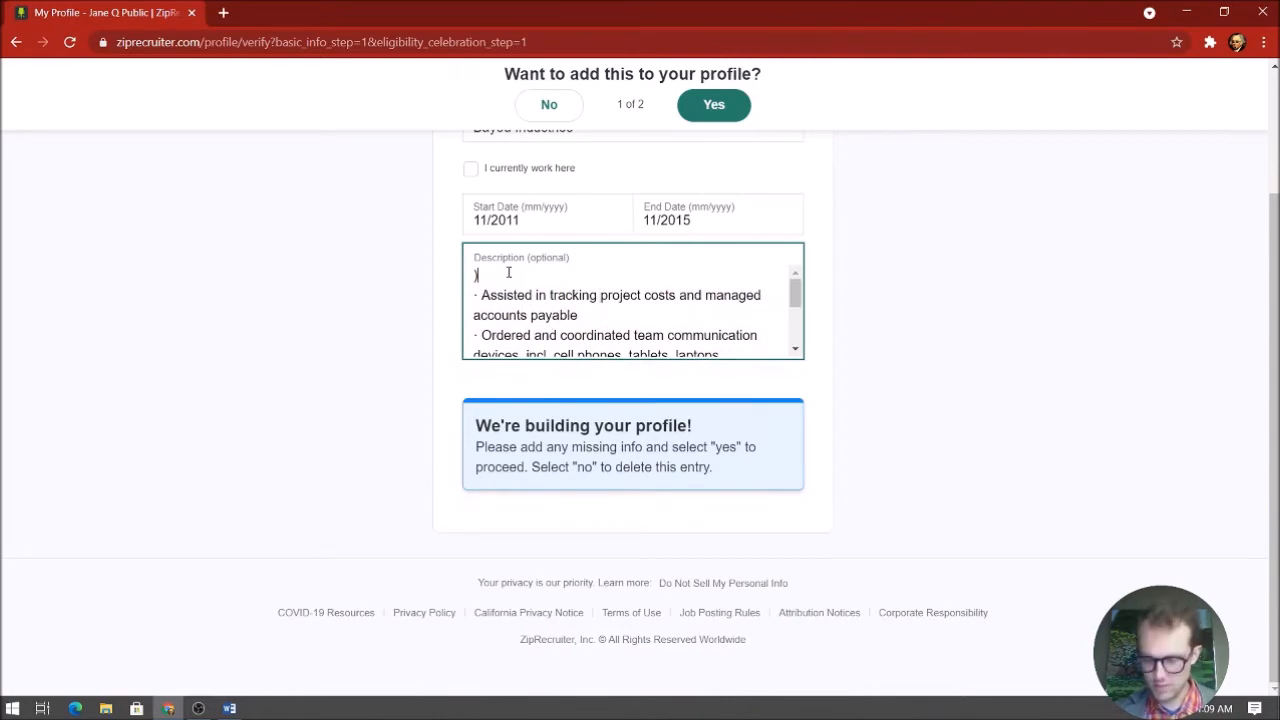
pyautogui.press('Delete')
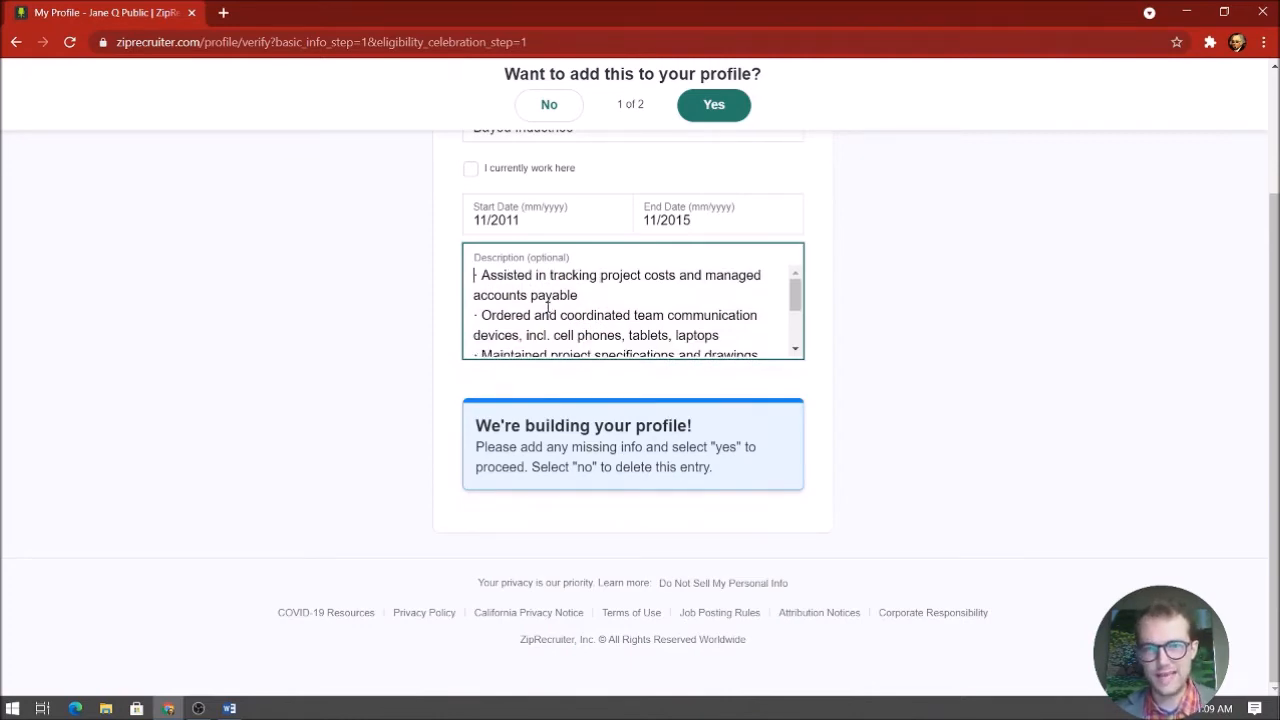
# Check the entry against the Word resume, then return to the profile form
pyautogui.click(229, 708)
pyautogui.scroll(-5, 590, 464)
pyautogui.scroll(4, 590, 464)
pyautogui.scroll(-2, 725, 483)
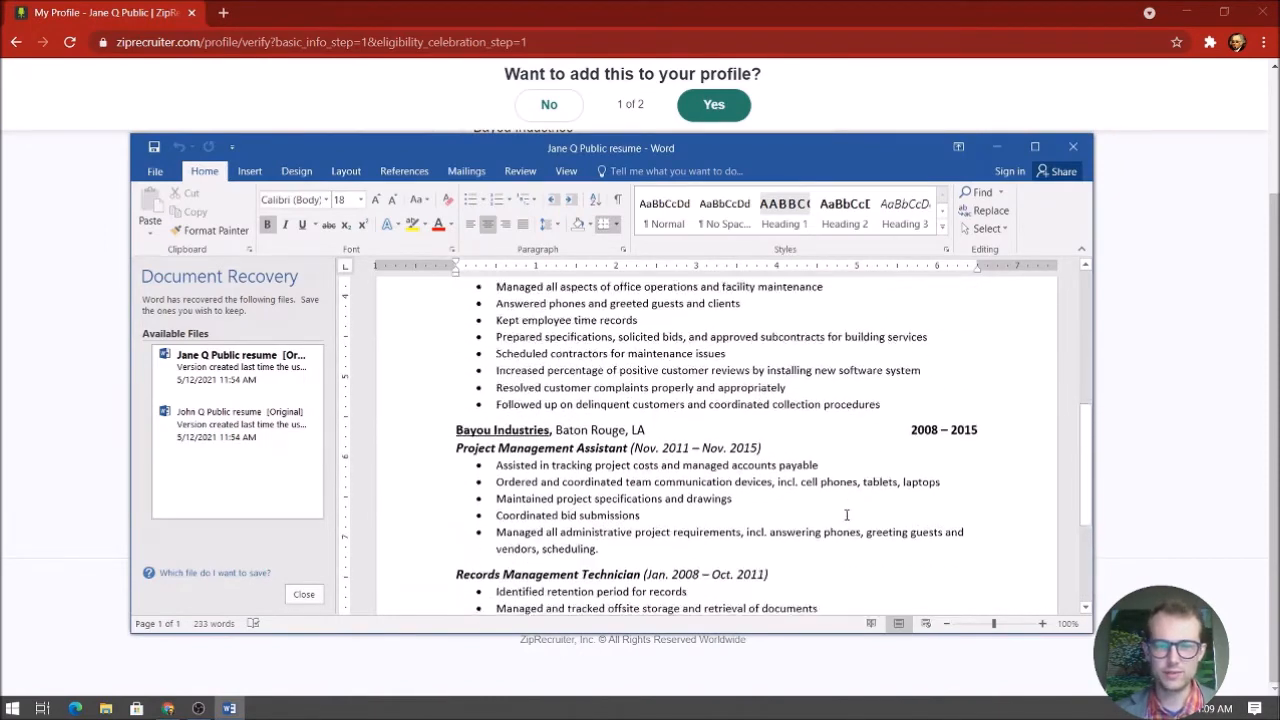
pyautogui.click(1194, 309)
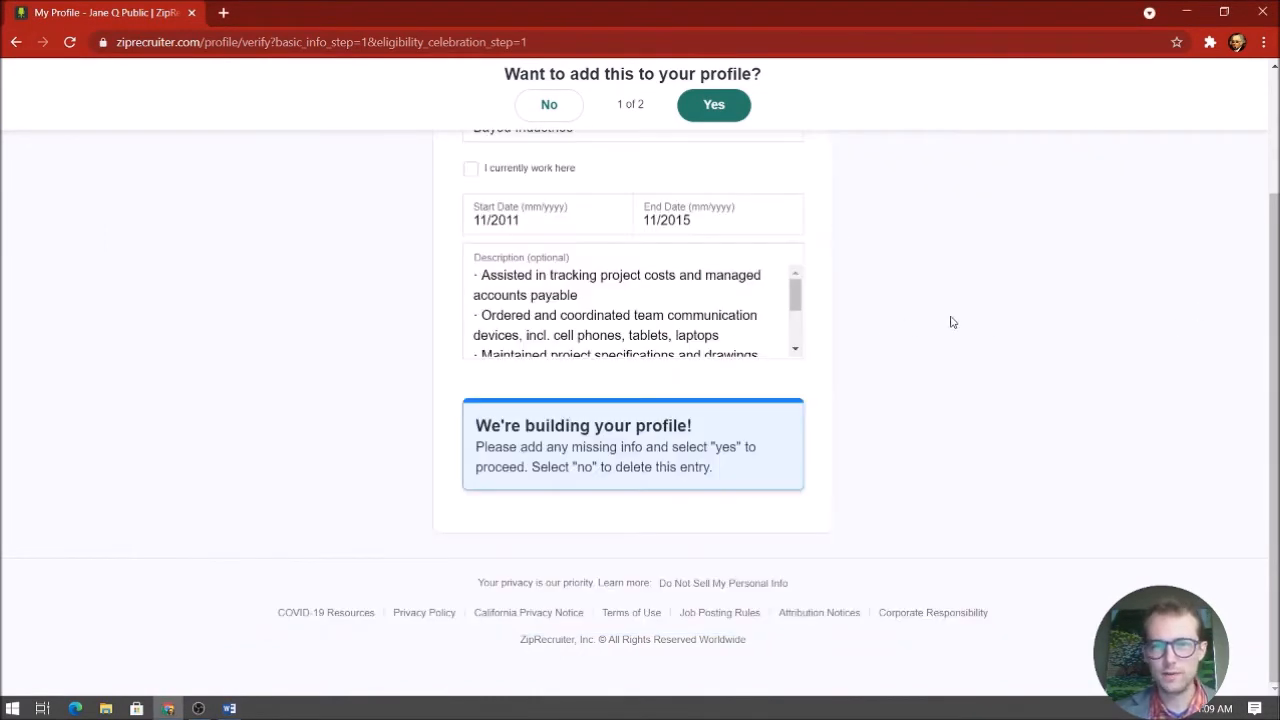
pyautogui.scroll(1, 1000, 325)
pyautogui.scroll(1, 970, 345)
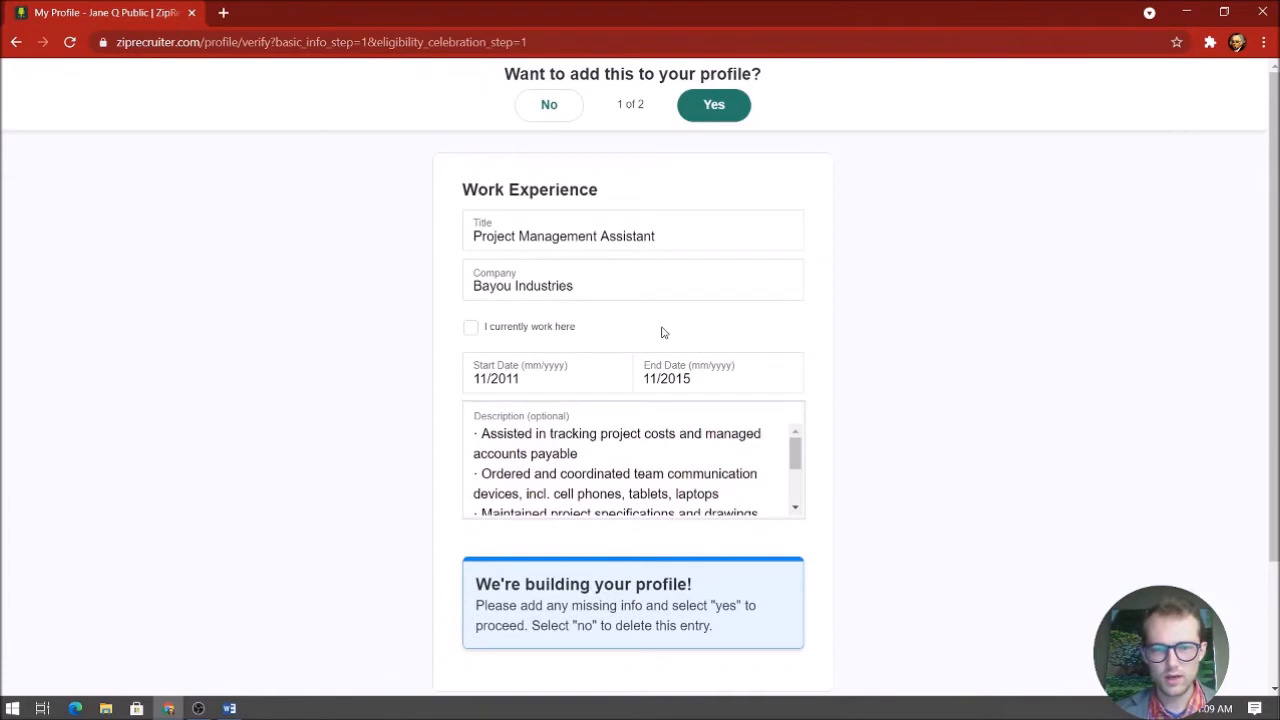
# Add the Project Management Assistant entry and review the next job's details in the Word resume
pyautogui.click(716, 105)
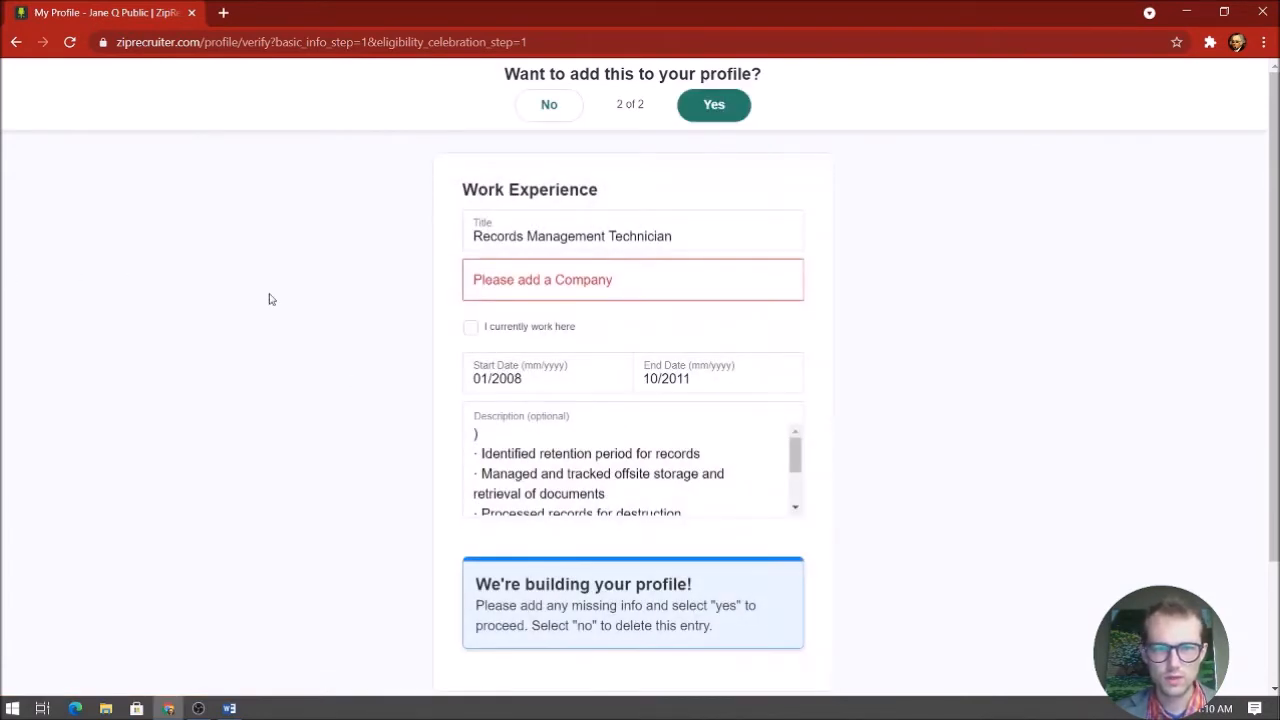
pyautogui.click(240, 708)
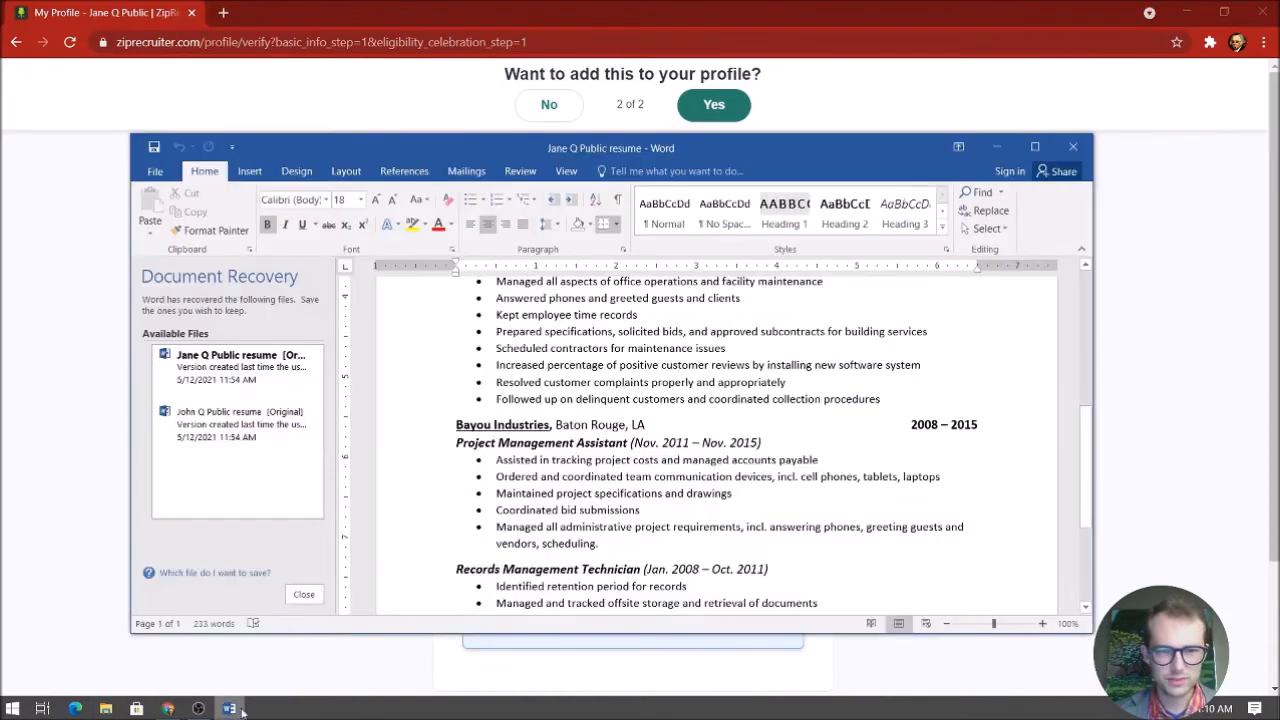
pyautogui.scroll(-1, 790, 425)
pyautogui.scroll(-1, 594, 451)
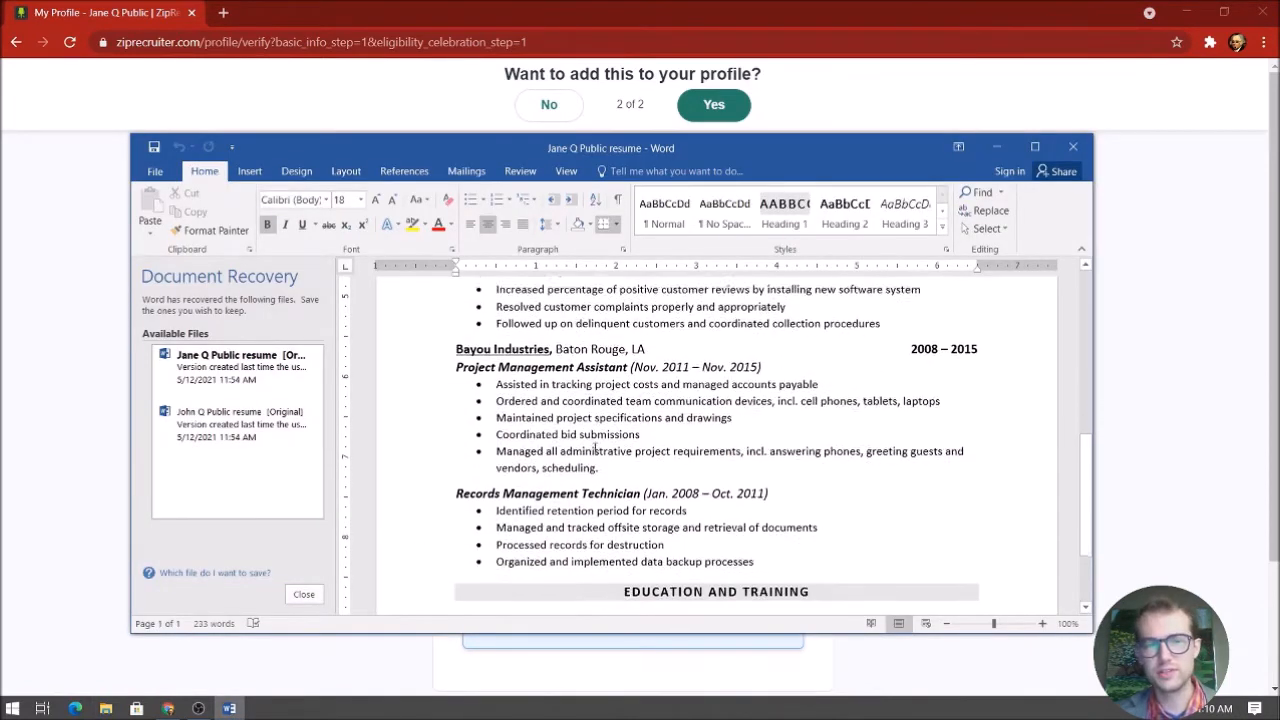
pyautogui.moveTo(456, 344); pyautogui.dragTo(606, 343)
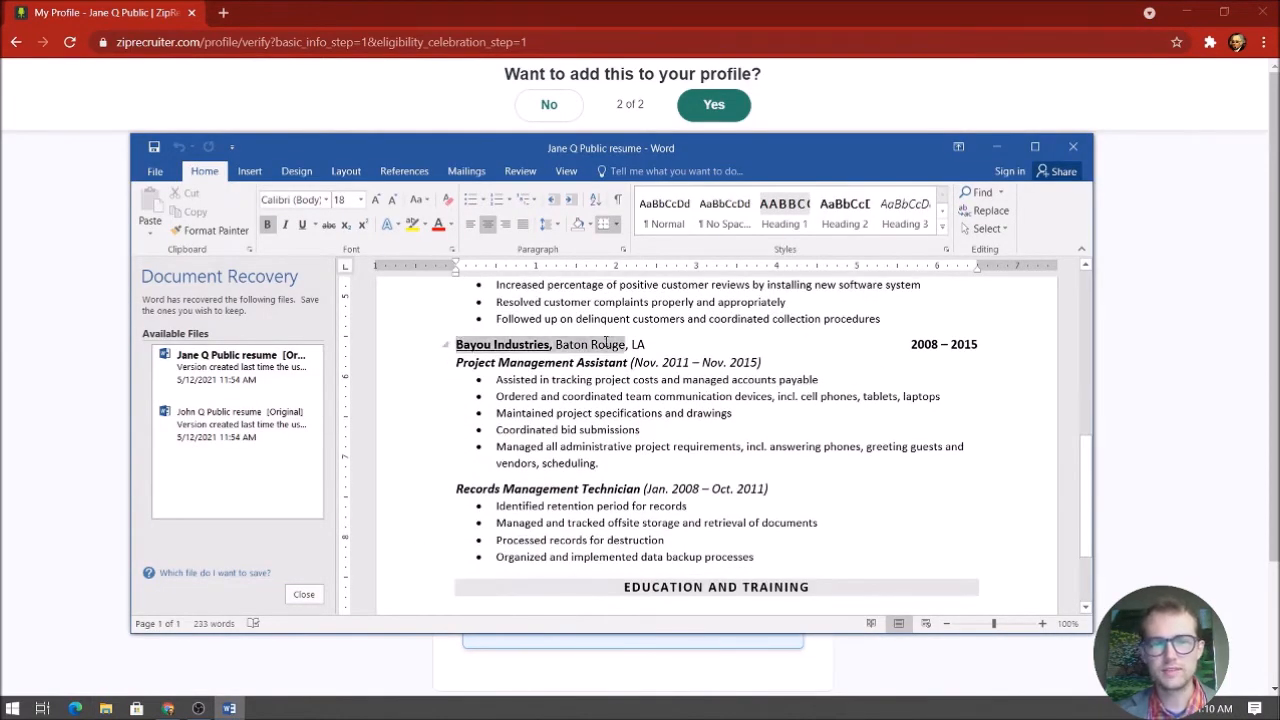
pyautogui.click(606, 343)
pyautogui.scroll(-1, 470, 347)
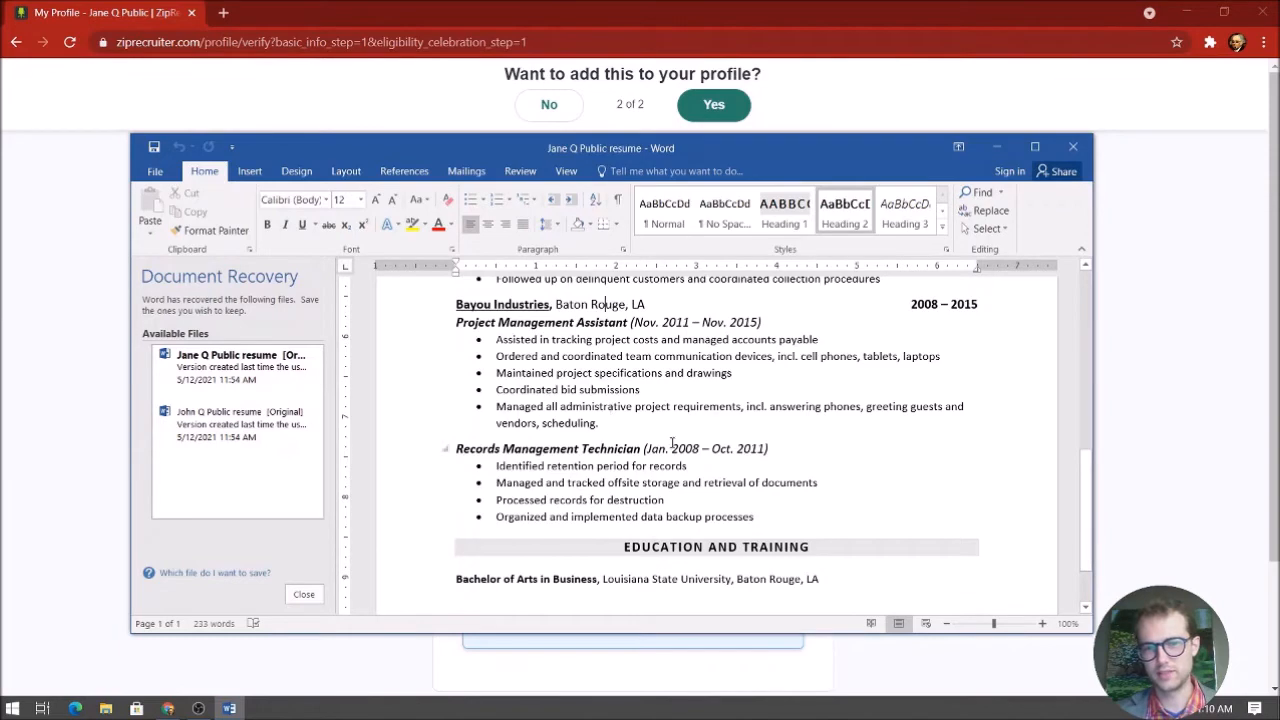
pyautogui.scroll(-3, 380, 389)
pyautogui.scroll(5, 380, 389)
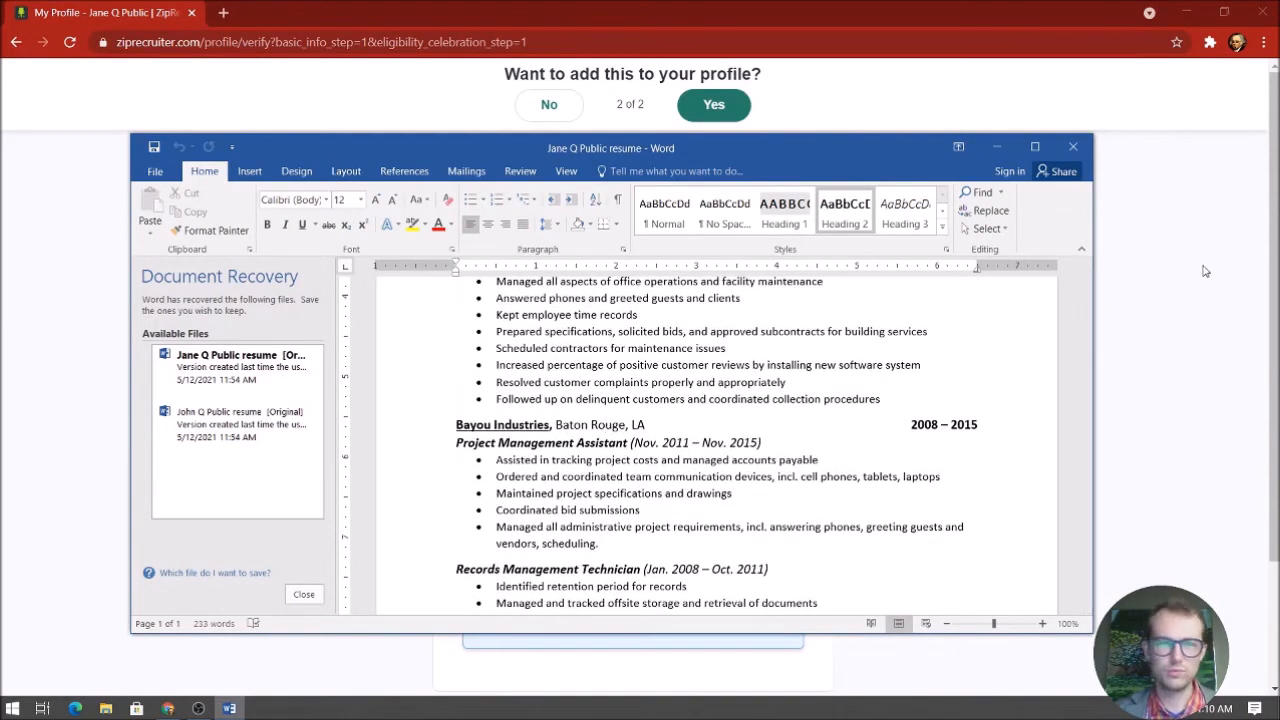
pyautogui.click(1205, 271)
# Pick Bayou Industries as company, remove the blank first description line, and accept the Records Management Technician entry
pyautogui.click(752, 271)
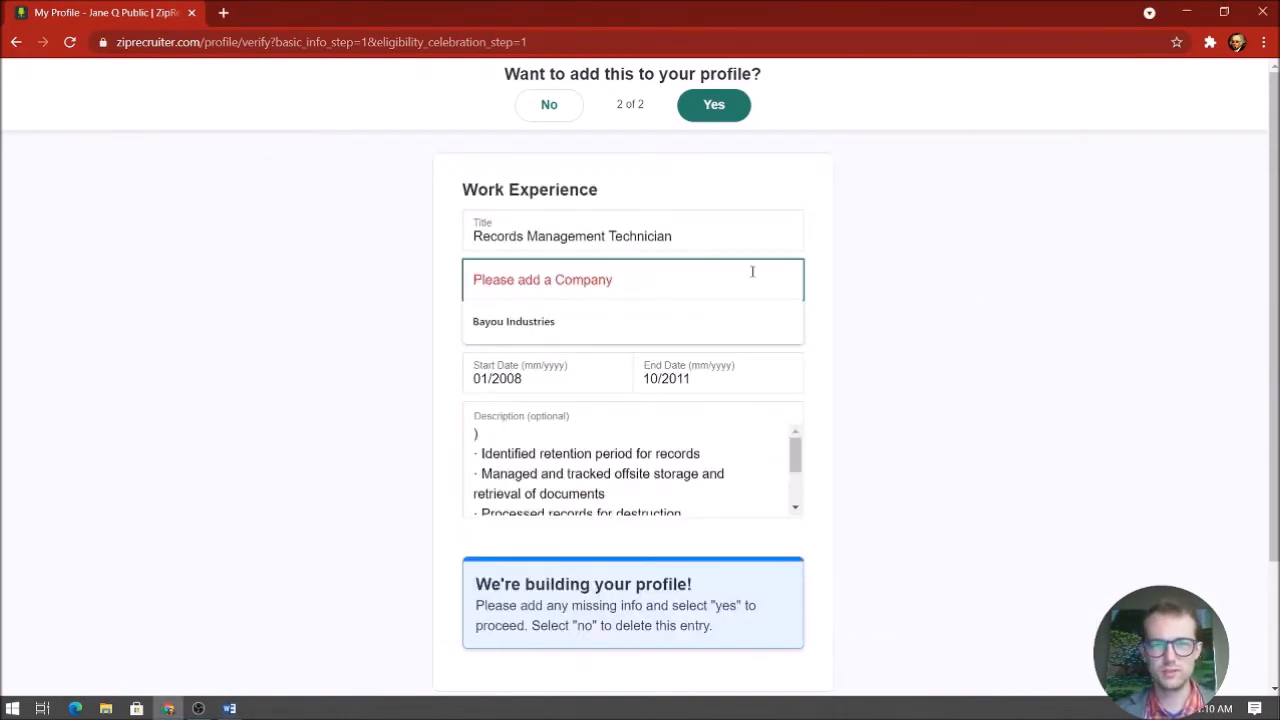
pyautogui.click(709, 321)
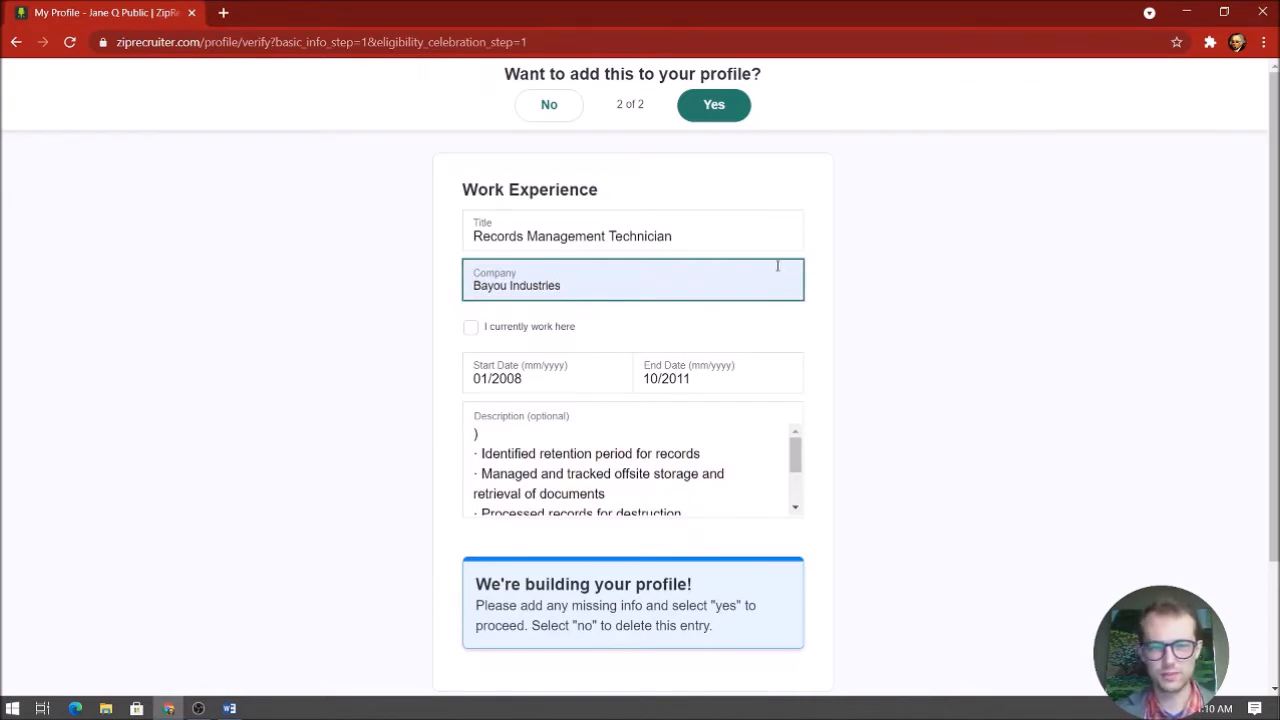
pyautogui.click(588, 432)
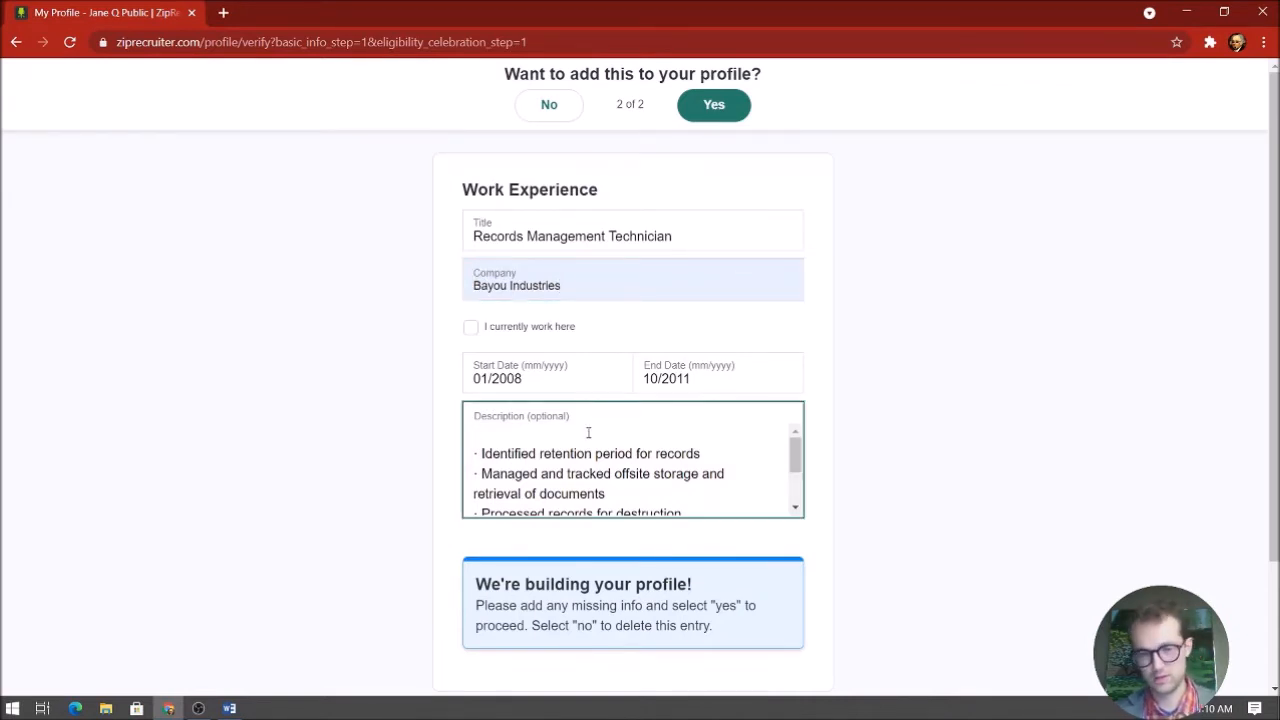
pyautogui.press('Delete')
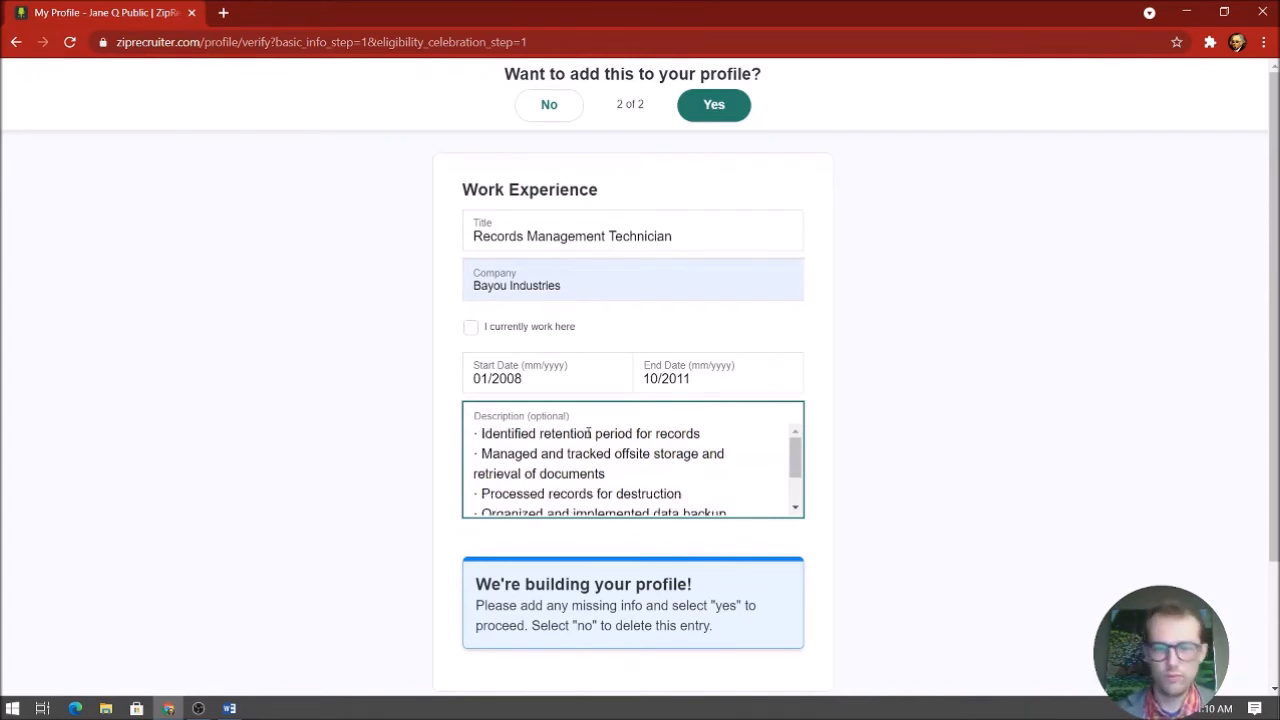
pyautogui.click(722, 116)
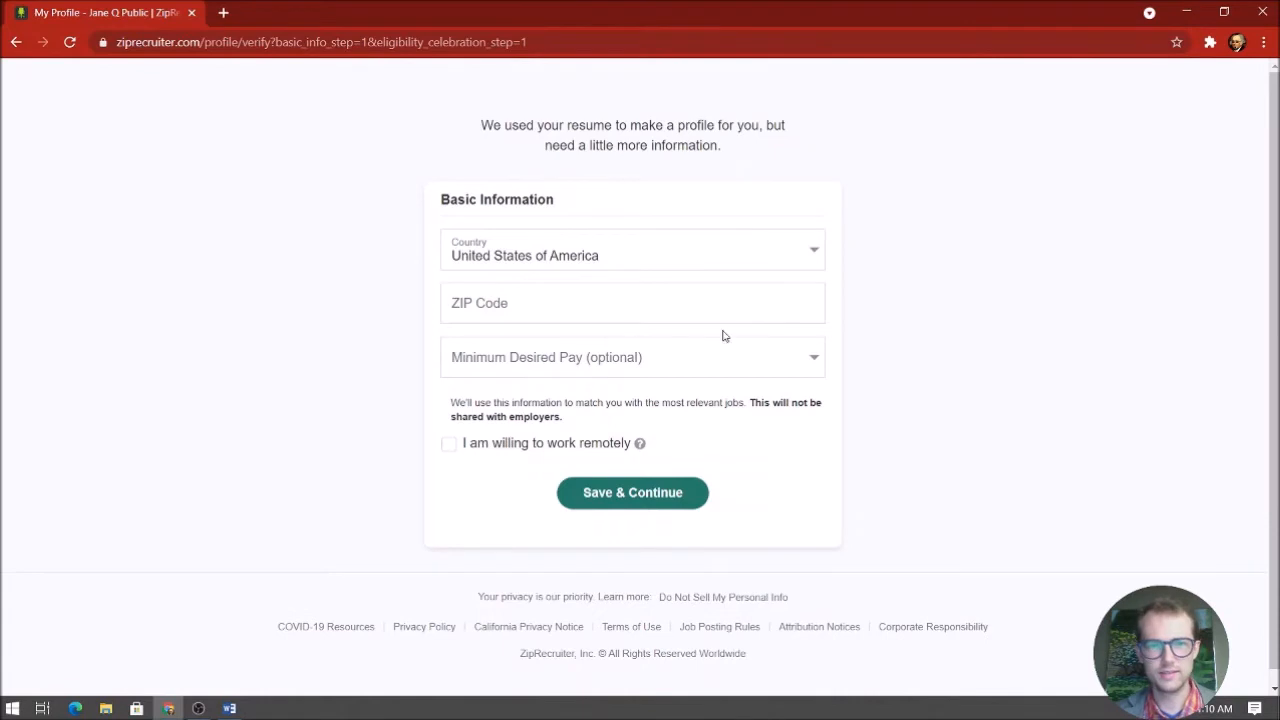
# Enter ZIP code 70806 and choose the Baton Rouge, LA suggestion
pyautogui.click(562, 303)
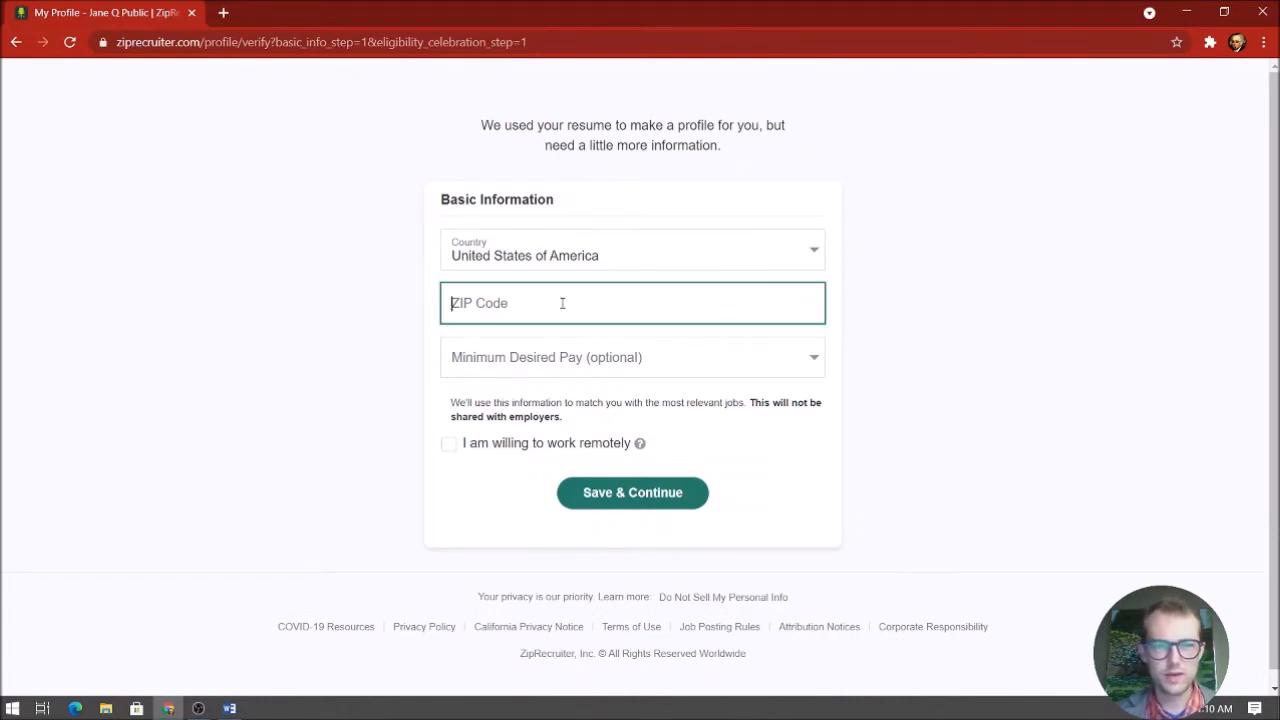
pyautogui.write('708063')
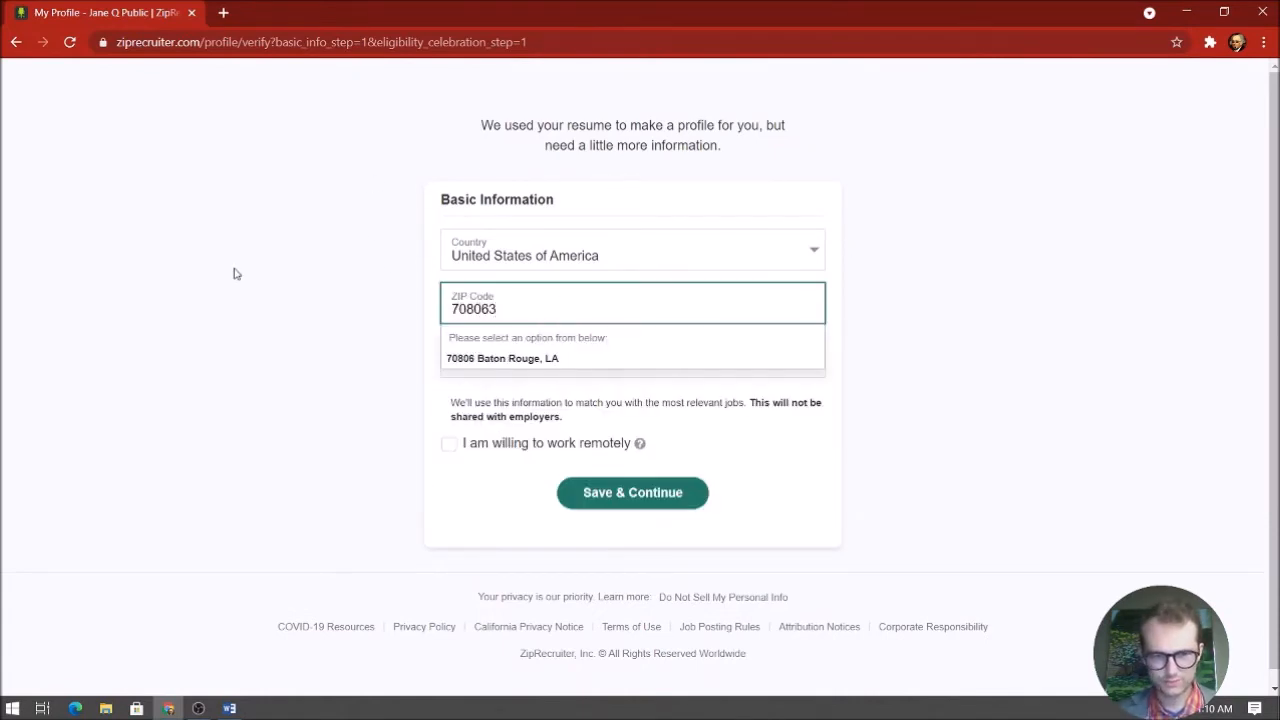
pyautogui.press('BackSpace')
pyautogui.click(482, 358)
# Look over the minimum desired pay options and the note that pay isn't shared with employers
pyautogui.click(521, 362)
pyautogui.click(525, 370)
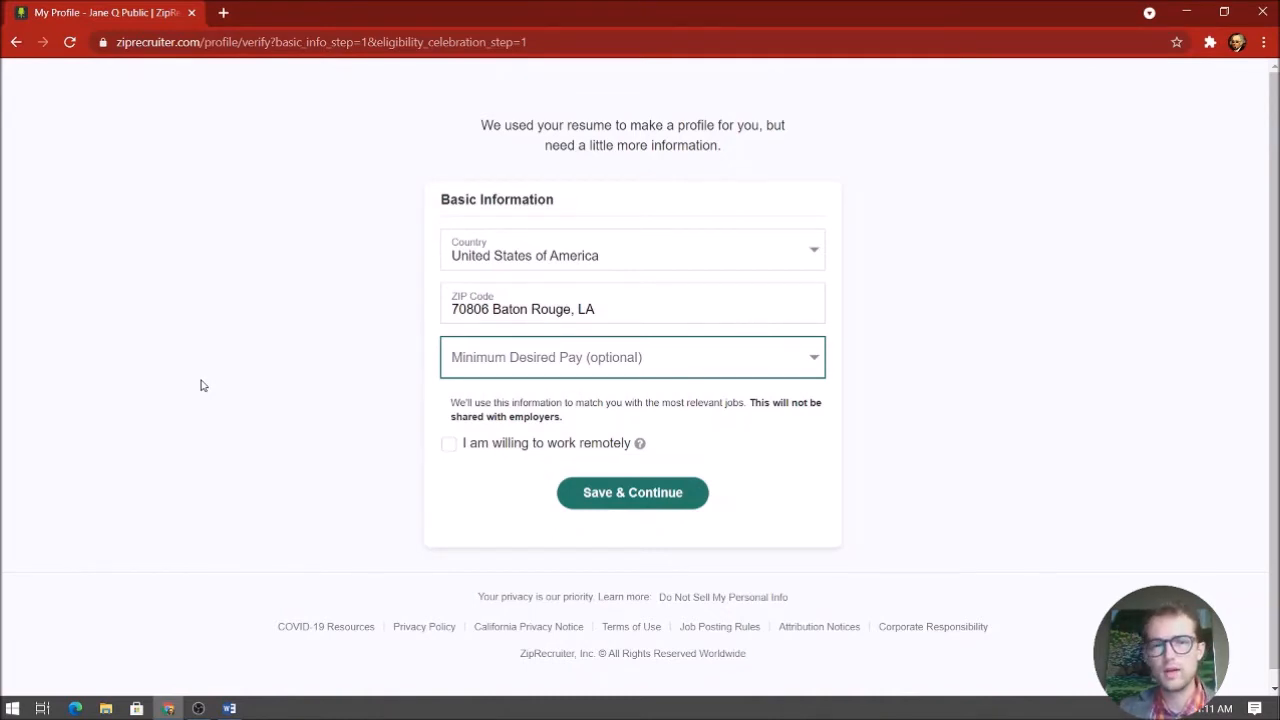
pyautogui.moveTo(572, 415); pyautogui.dragTo(750, 405)
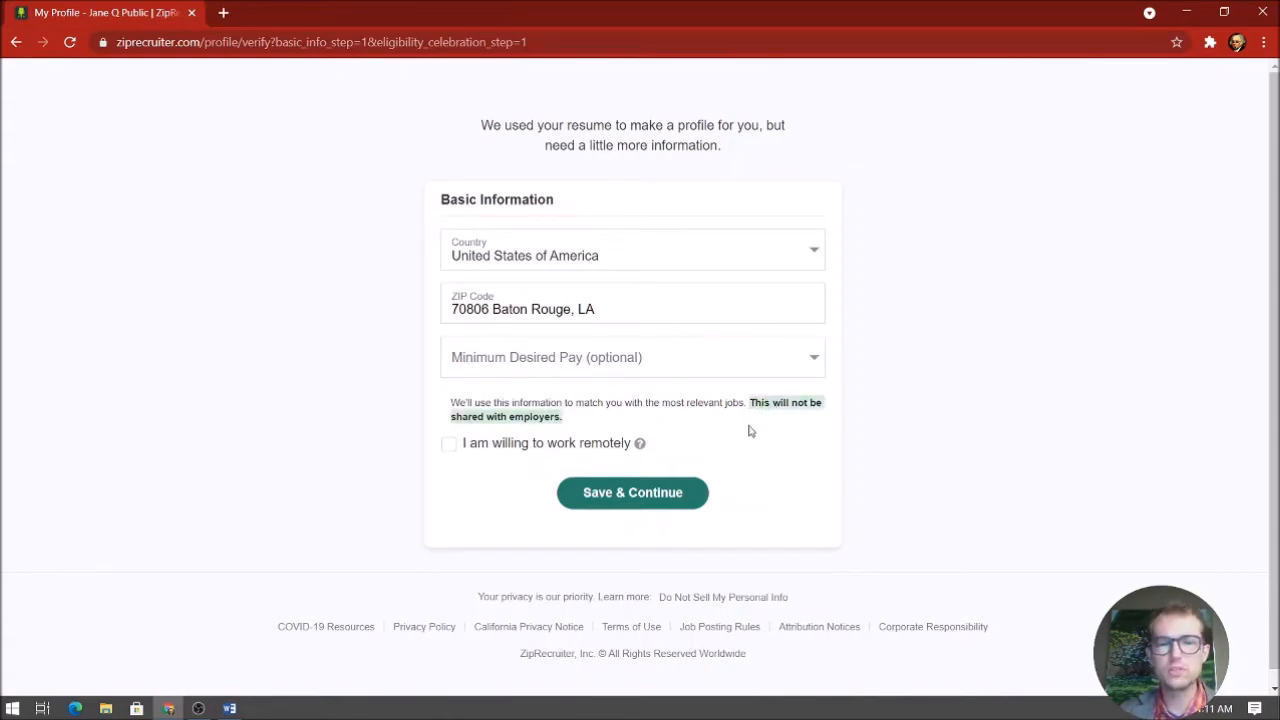
pyautogui.click(750, 430)
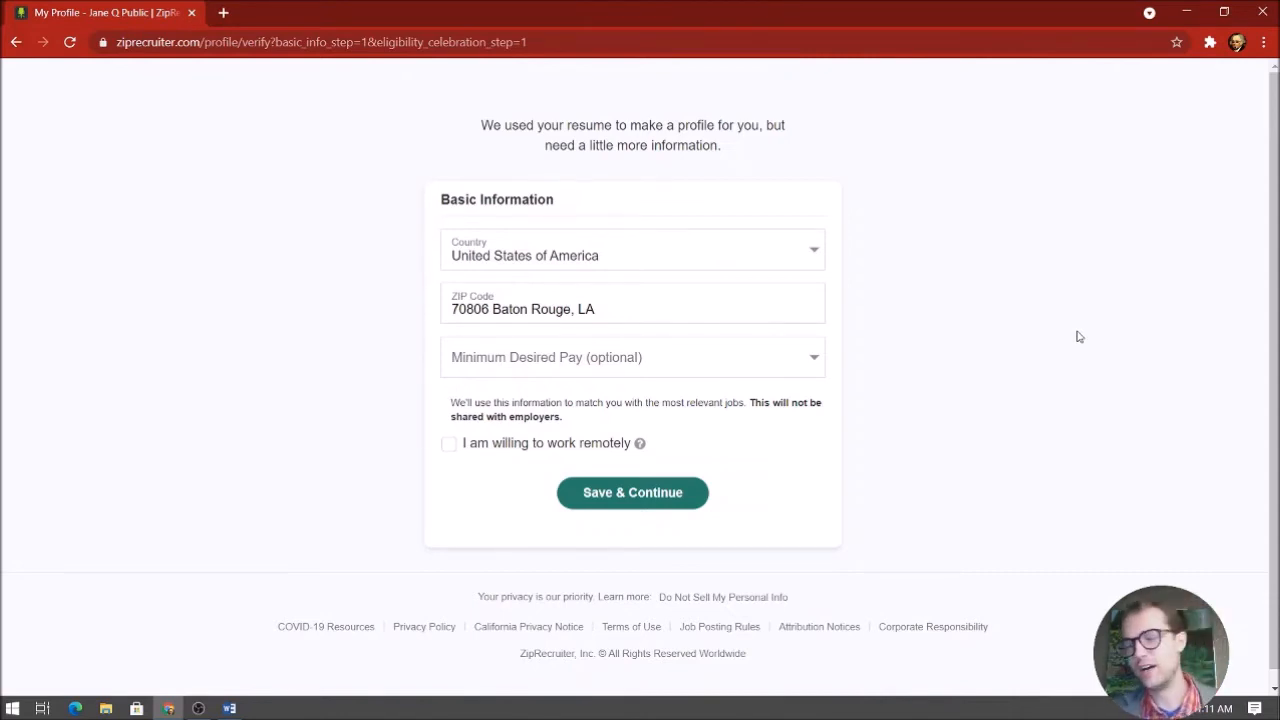
# Choose $35,000 / year as minimum desired pay and save the basic information
pyautogui.click(801, 360)
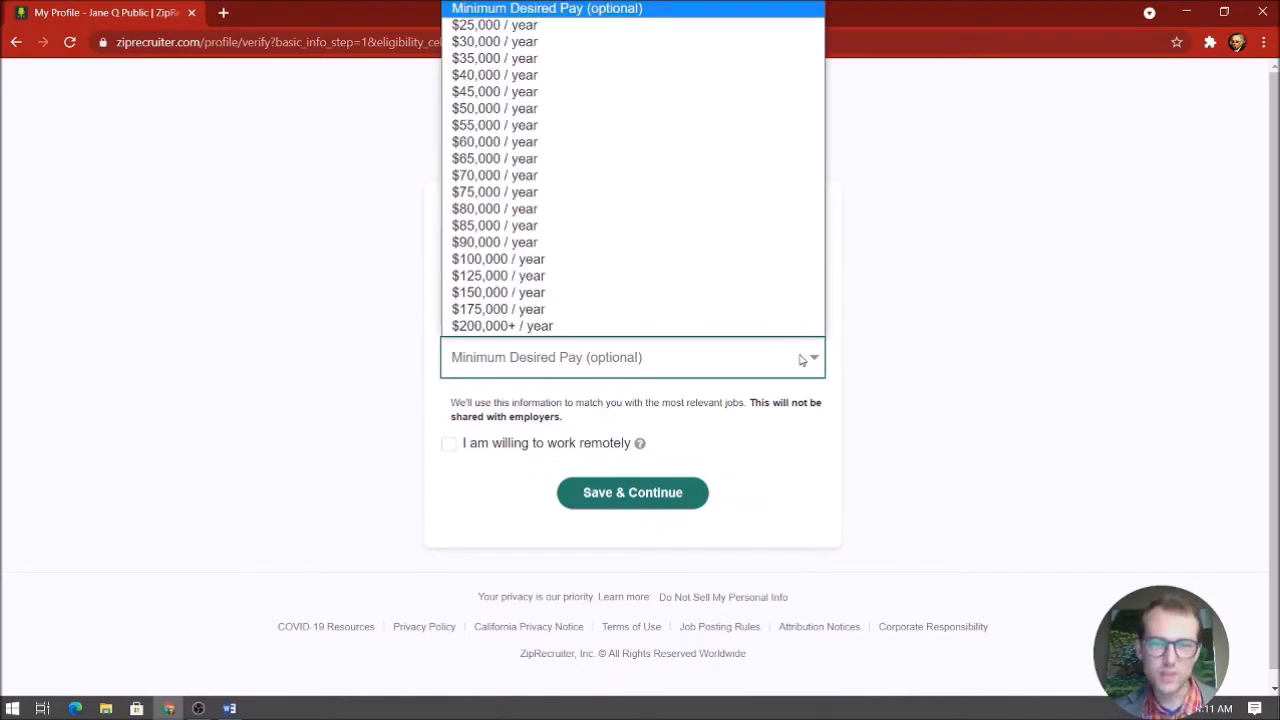
pyautogui.click(657, 60)
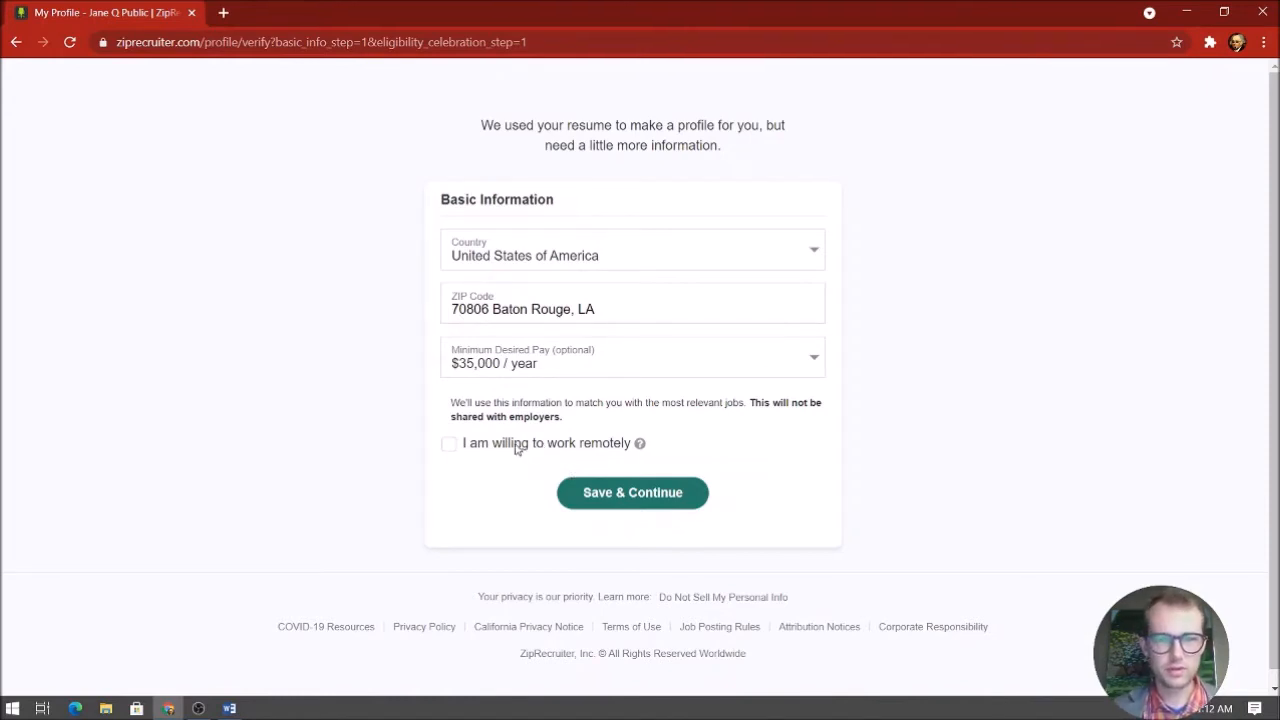
pyautogui.click(606, 497)
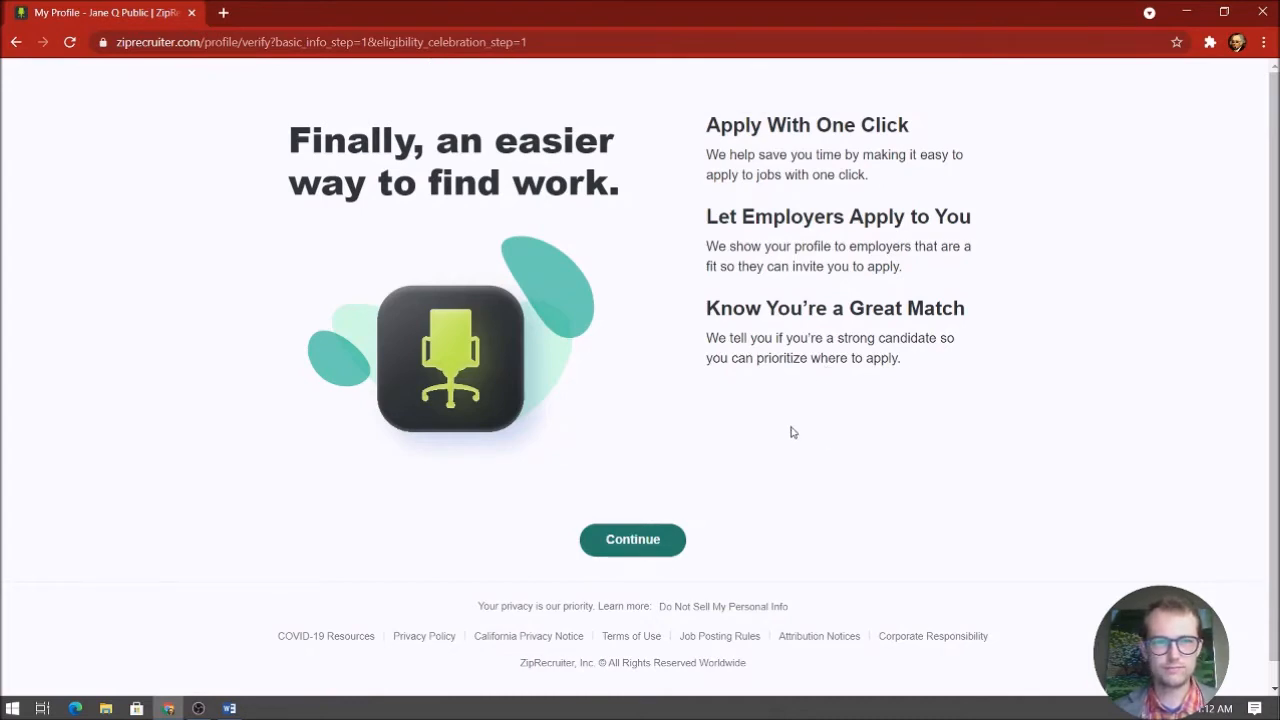
# Continue to the converted profile, switch off Let Employers Find You, and scroll through the profile
pyautogui.click(652, 538)
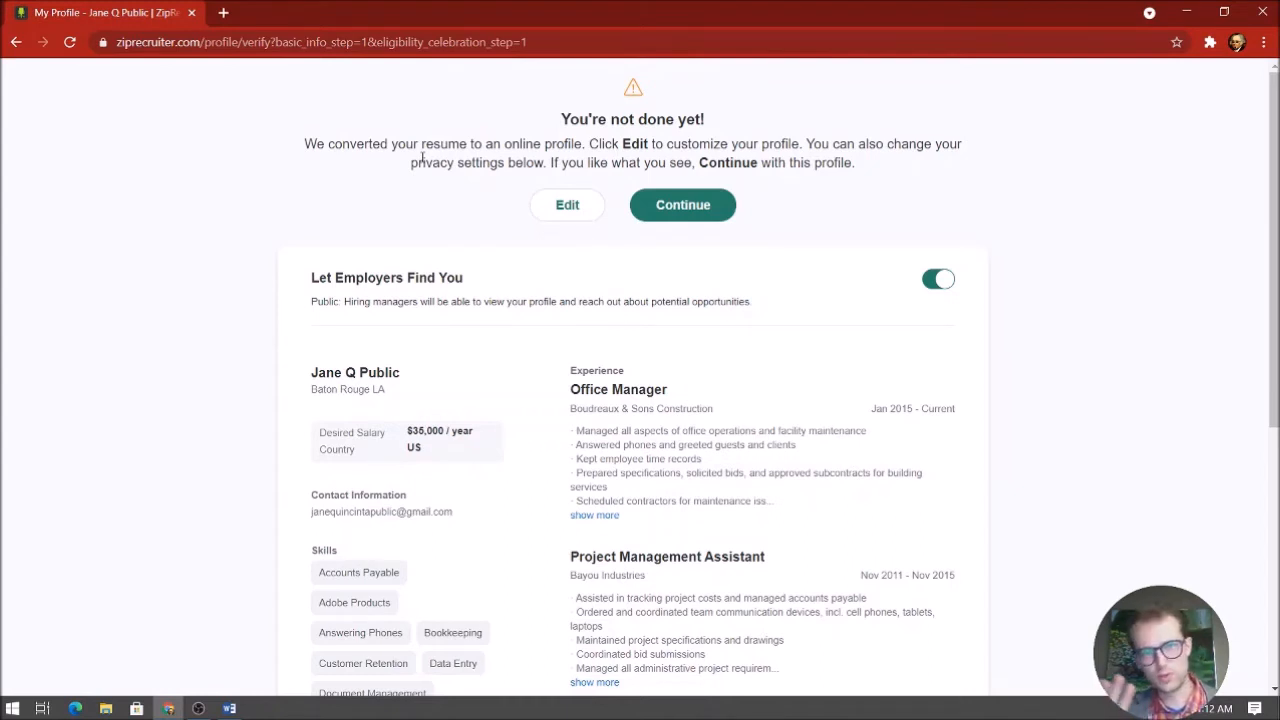
pyautogui.click(940, 285)
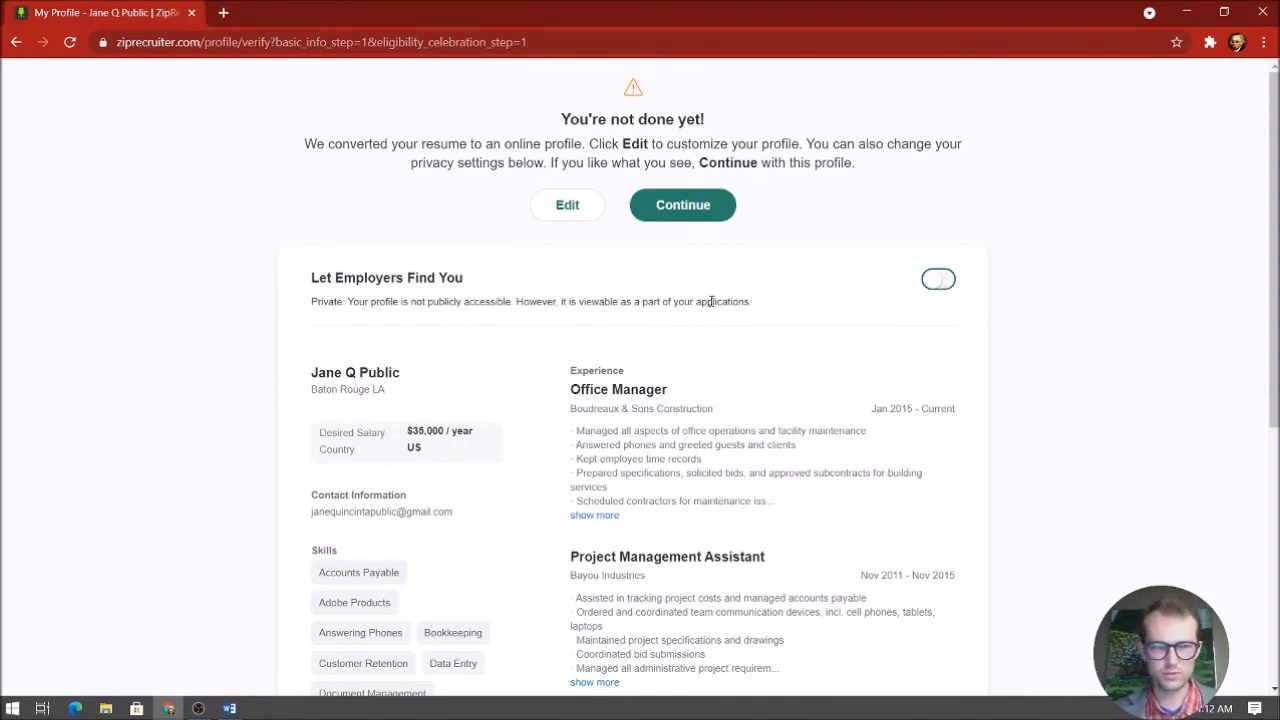
pyautogui.scroll(-3, 710, 300)
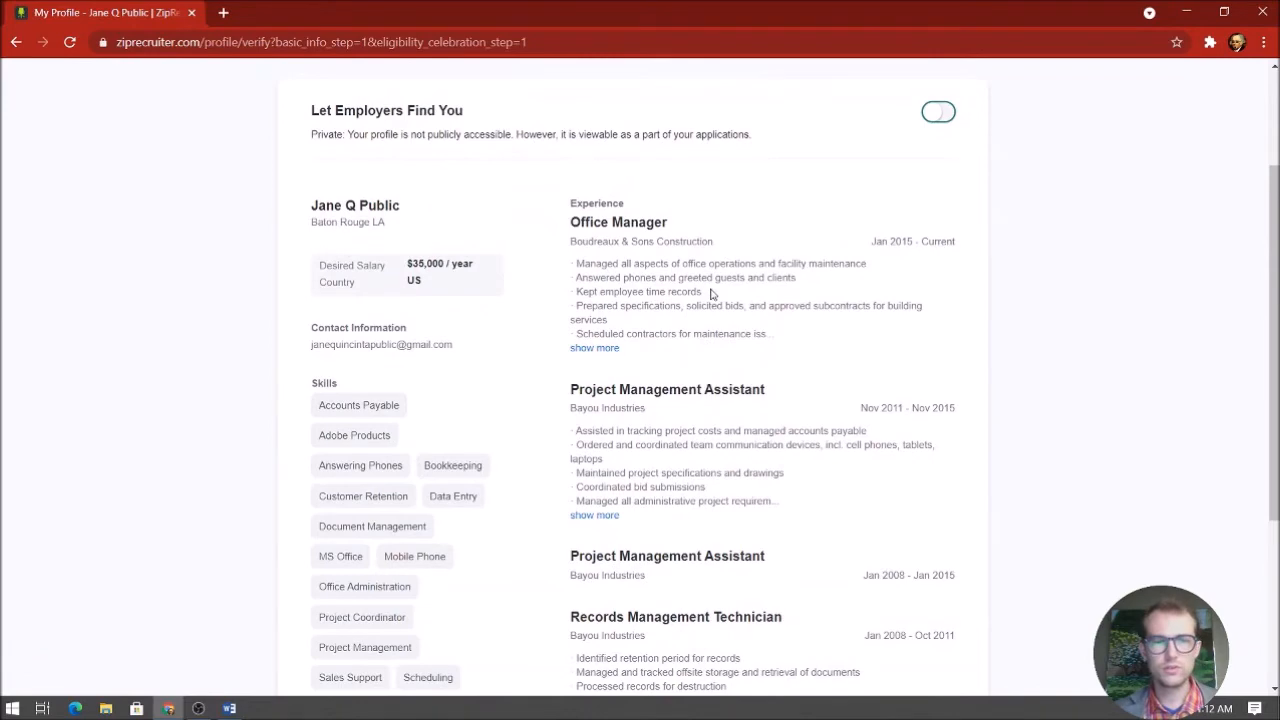
pyautogui.scroll(-5, 711, 300)
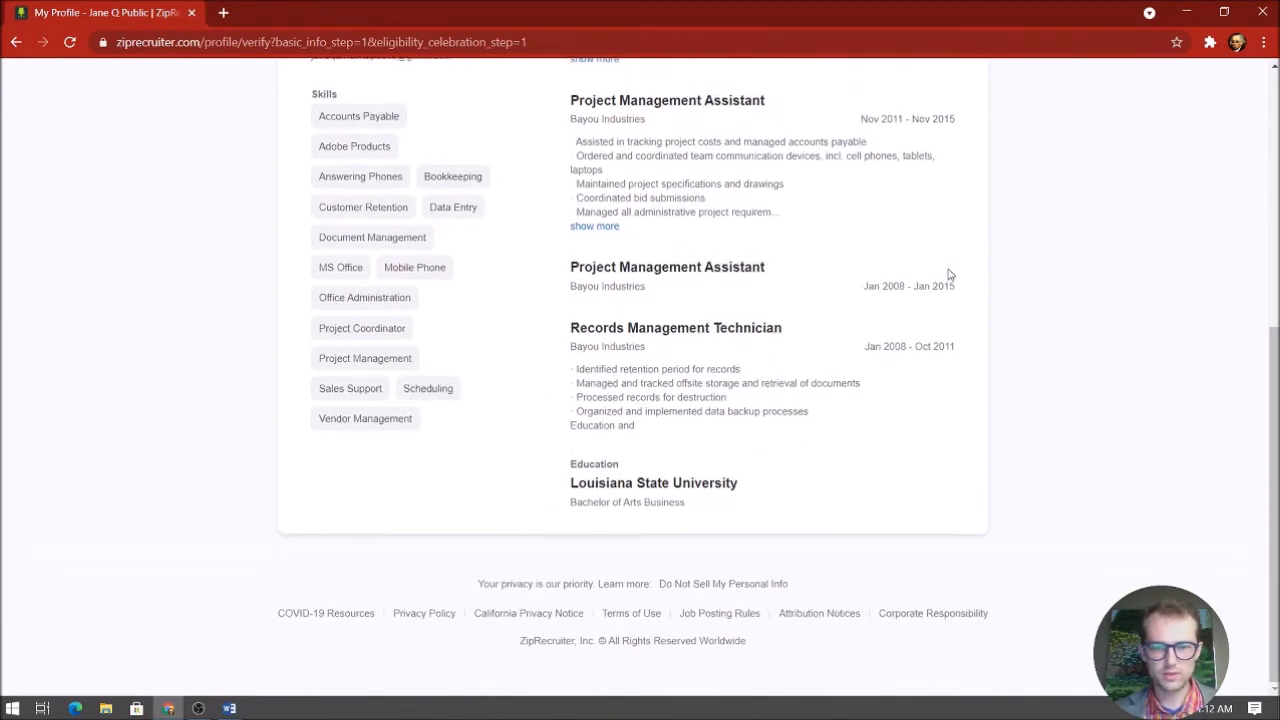
pyautogui.scroll(8, 700, 294)
pyautogui.scroll(-2, 700, 294)
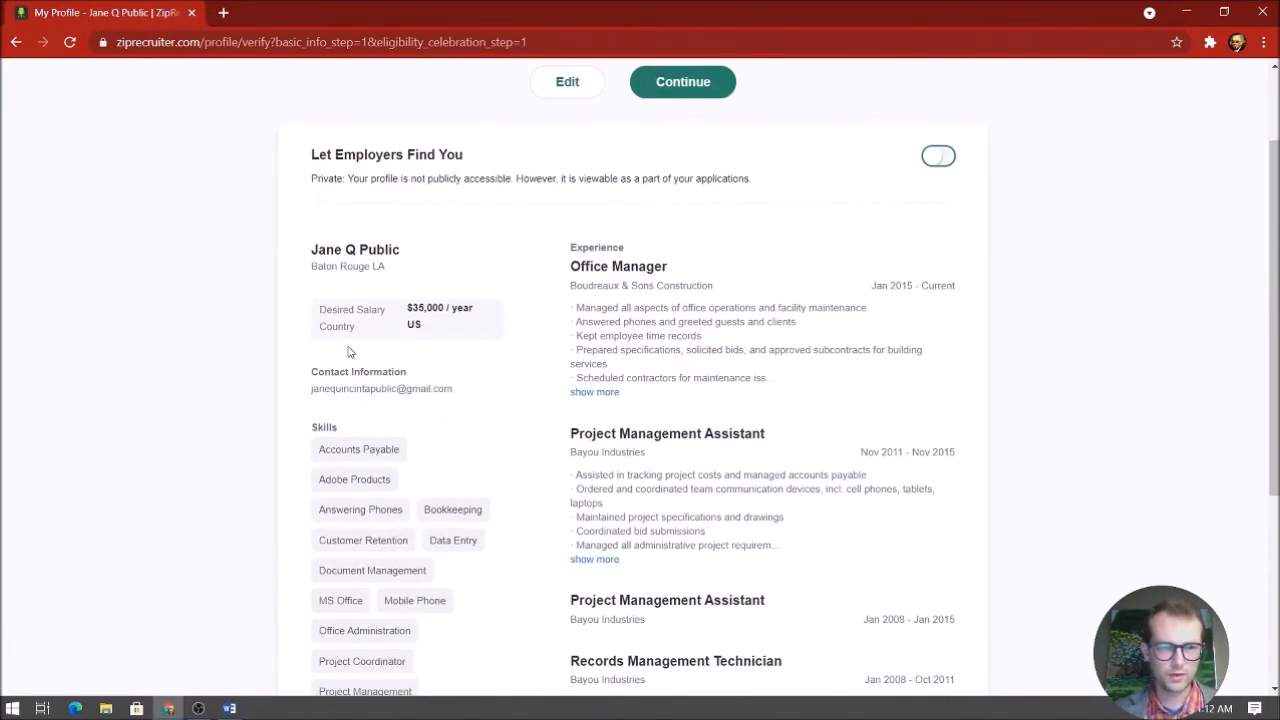
pyautogui.scroll(-1, 375, 390)
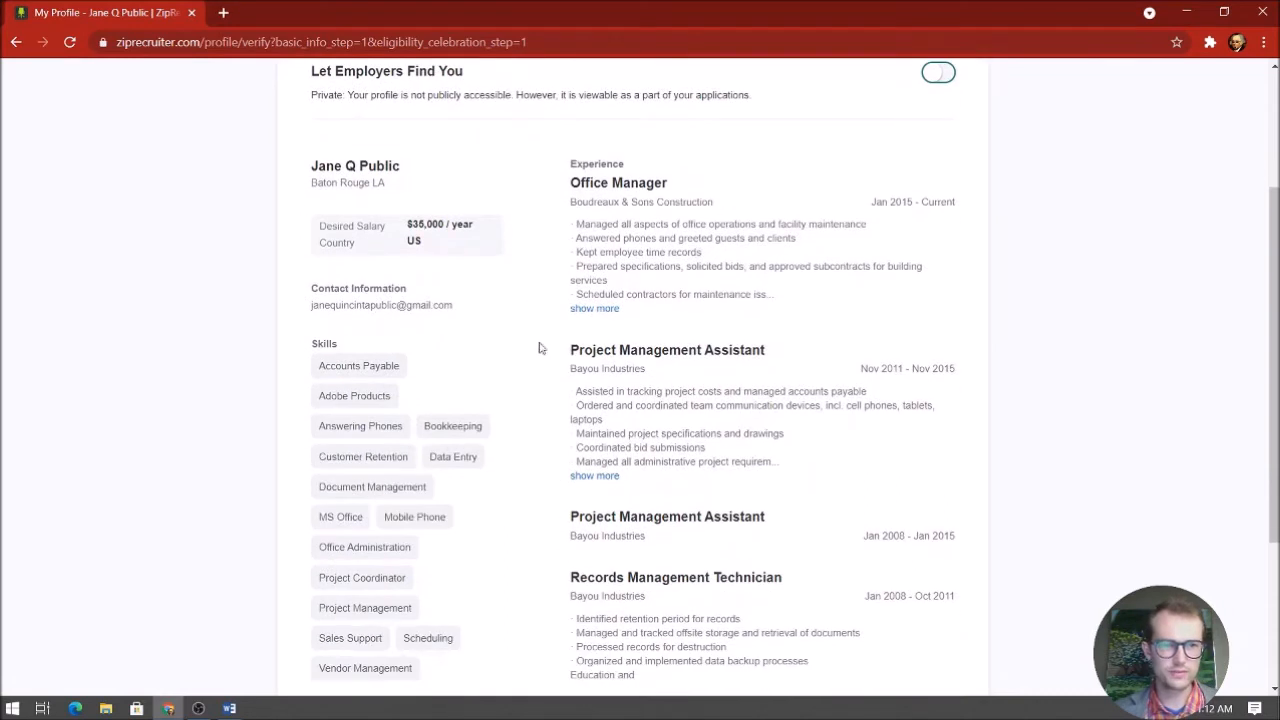
pyautogui.scroll(-1, 751, 254)
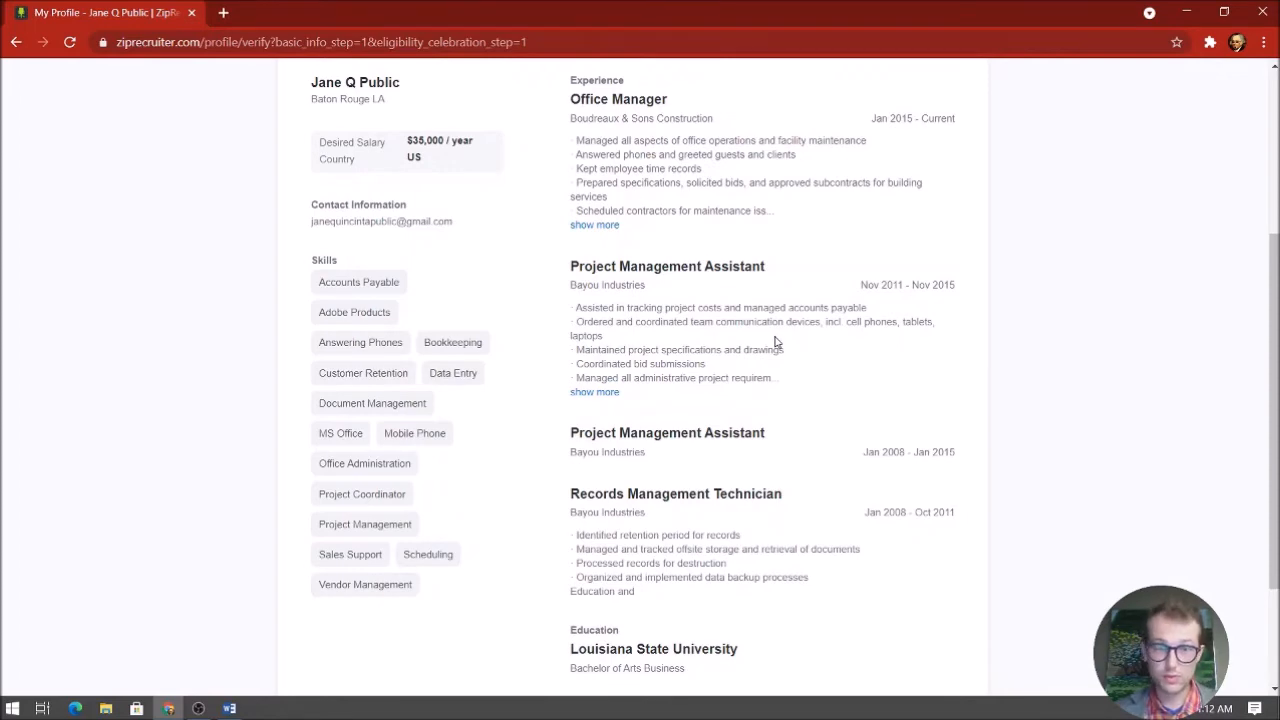
pyautogui.scroll(-3, 775, 343)
# Compare the profile with the Word resume, then return to the review page
pyautogui.click(229, 708)
pyautogui.scroll(2, 737, 410)
pyautogui.scroll(3, 737, 410)
pyautogui.click(1063, 331)
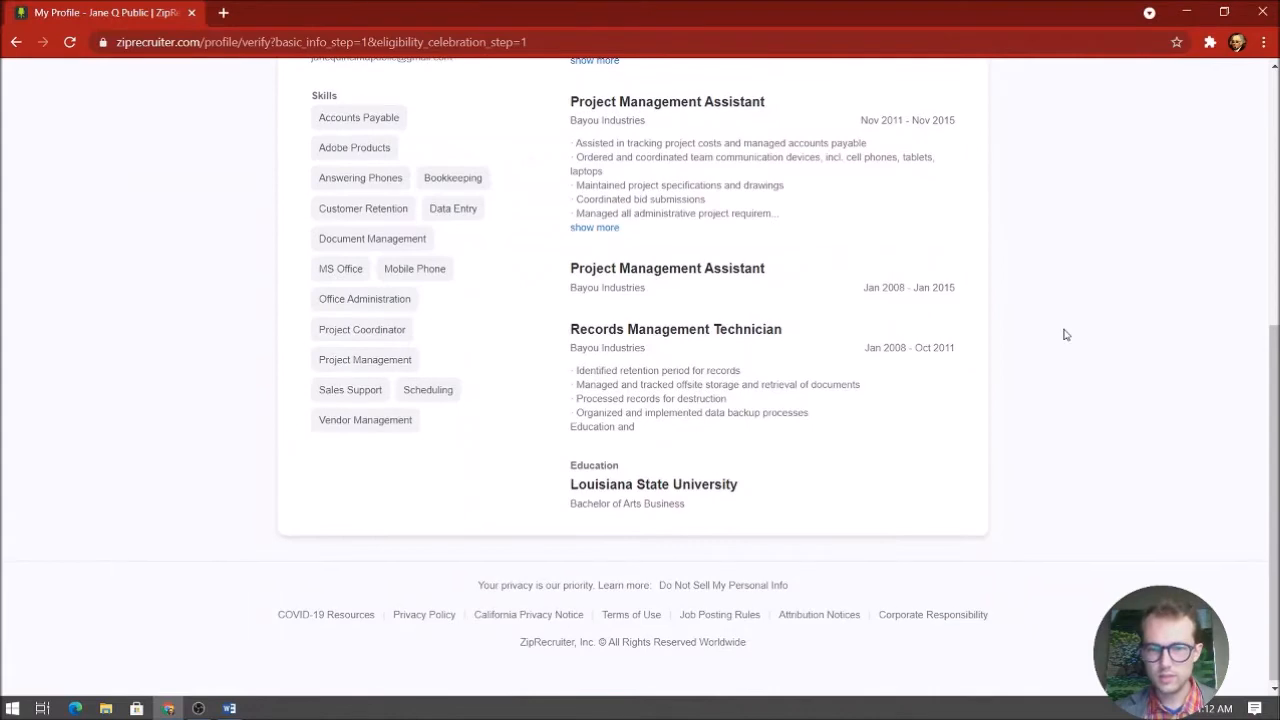
pyautogui.scroll(5, 644, 442)
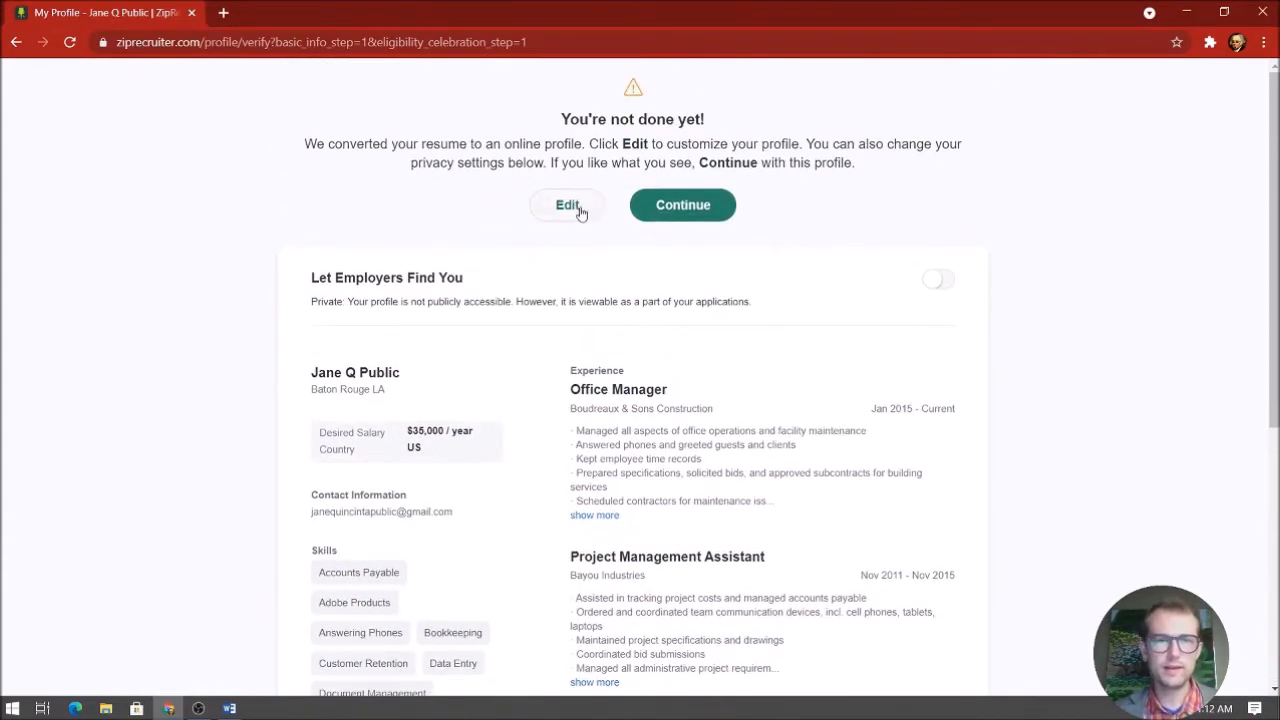
# Continue from the profile review to finish and reach Suggested Jobs
pyautogui.click(713, 206)
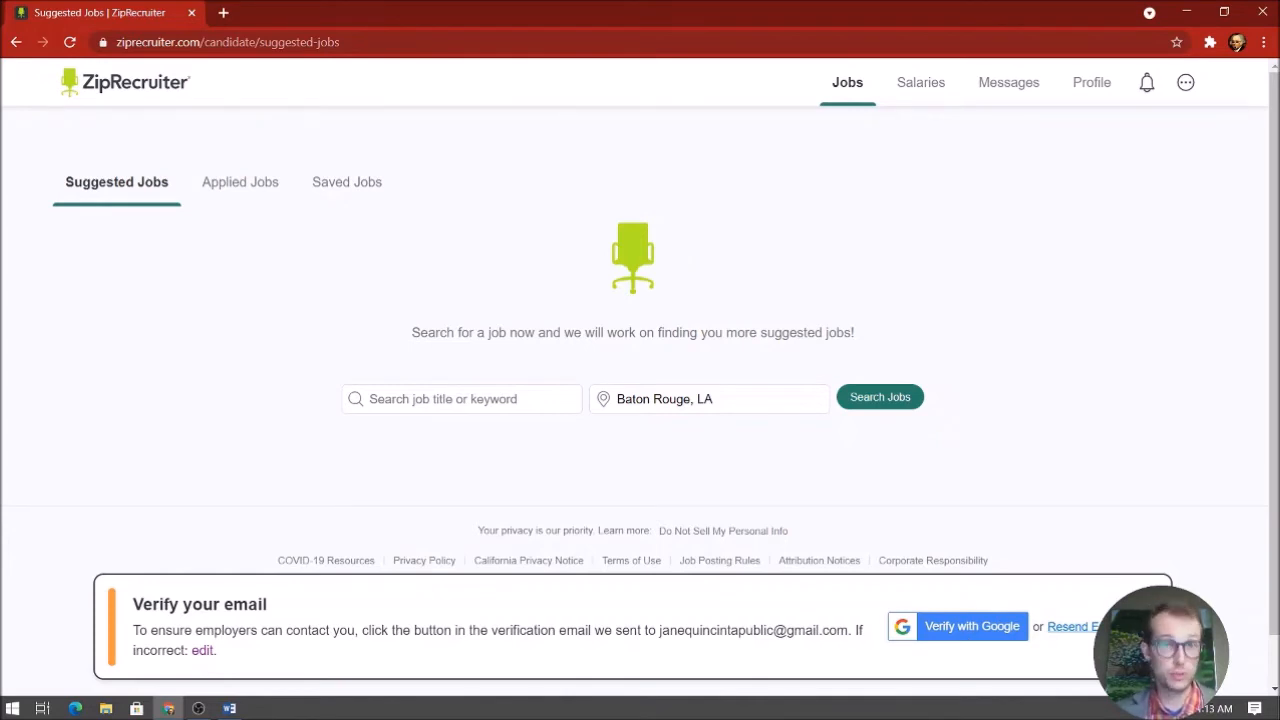
# Search 'office manager' jobs in Baton Rouge and note the 2,171+ result count
pyautogui.click(505, 400)
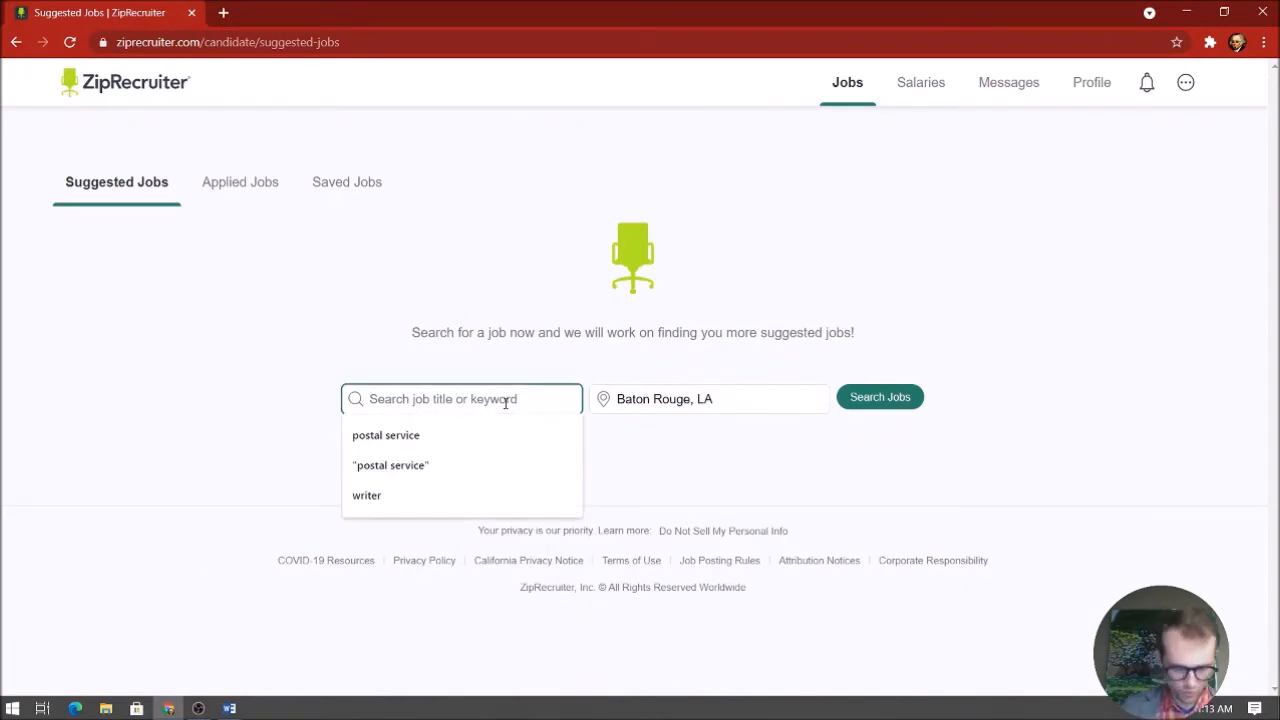
pyautogui.write('office manager')
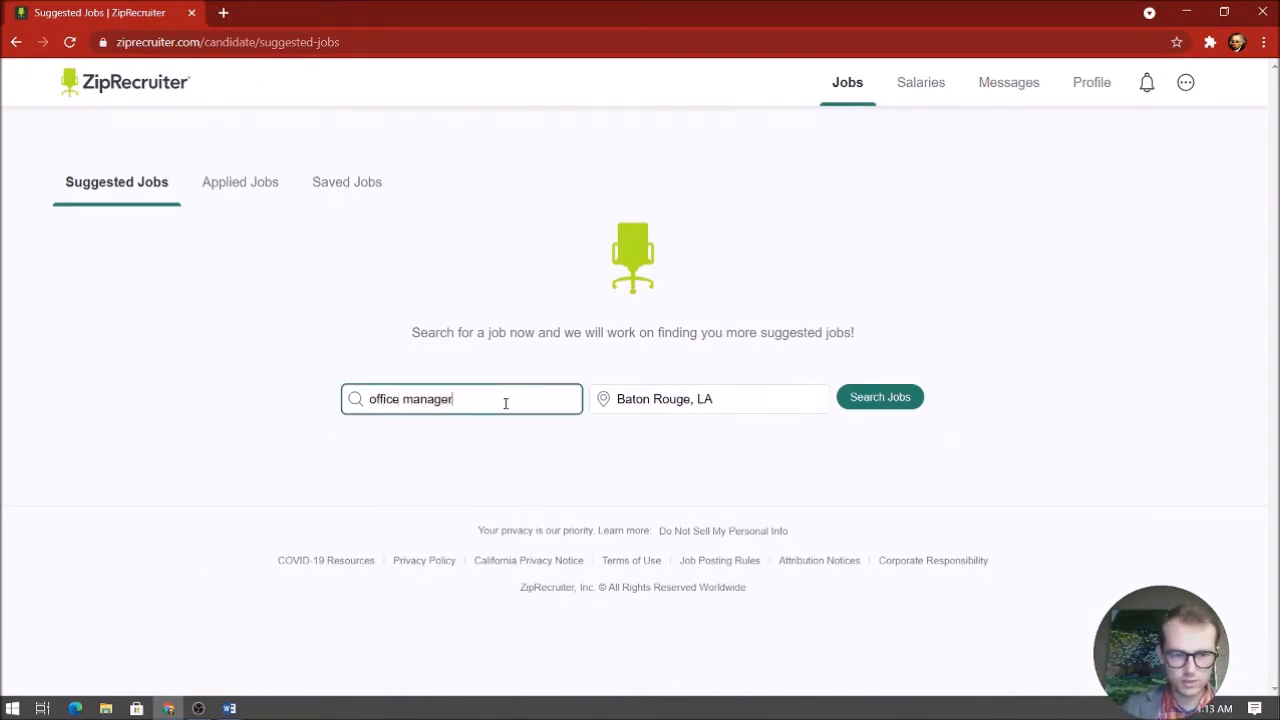
pyautogui.click(915, 399)
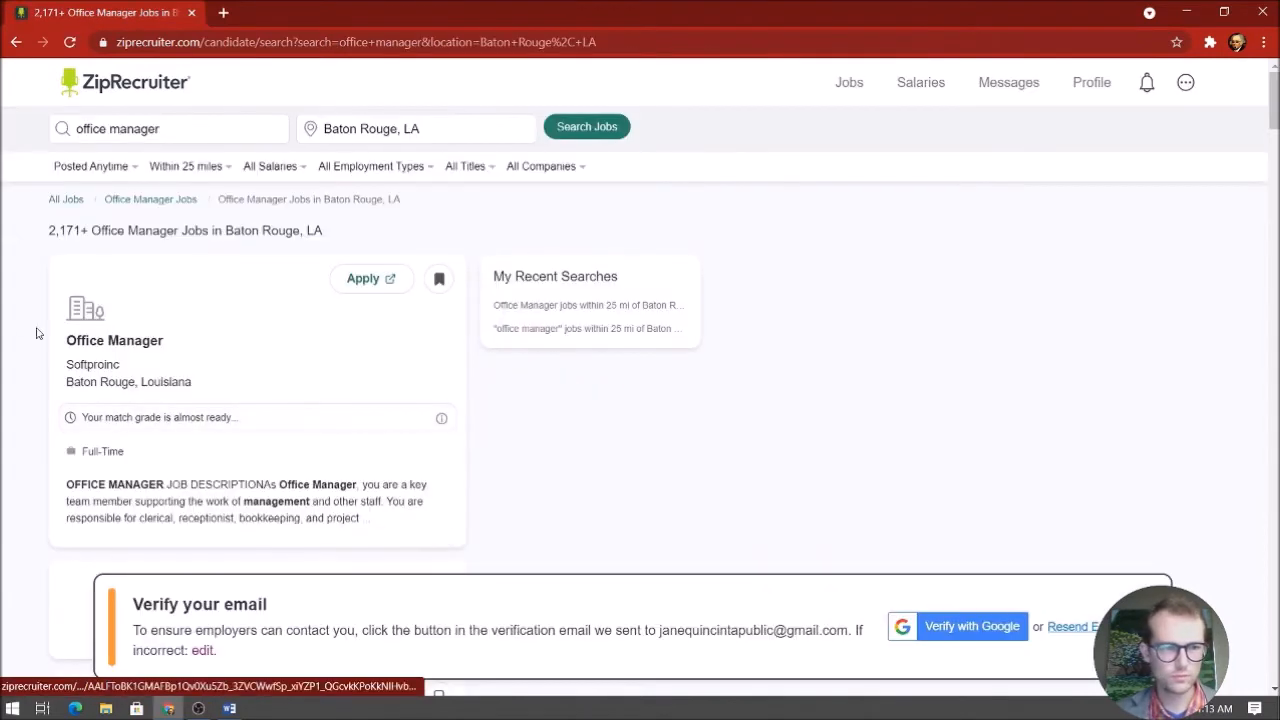
pyautogui.scroll(-2, 737, 263)
pyautogui.scroll(1, 894, 266)
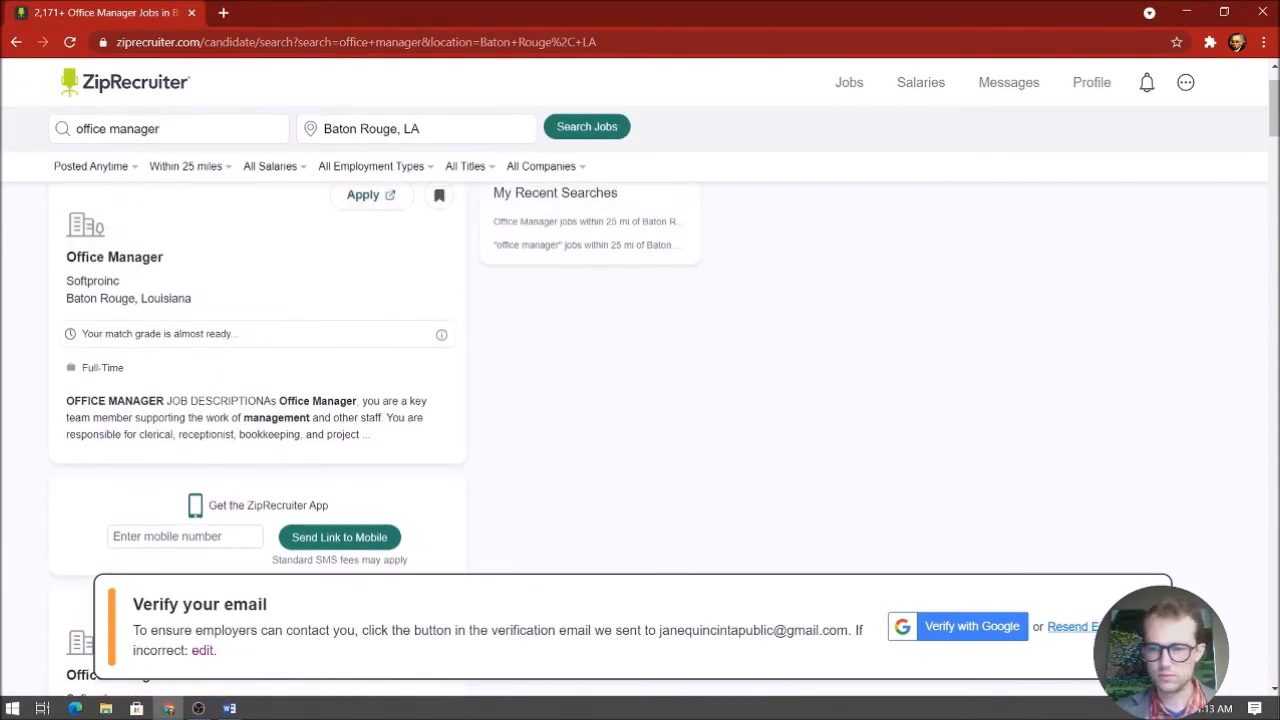
pyautogui.scroll(1, 883, 457)
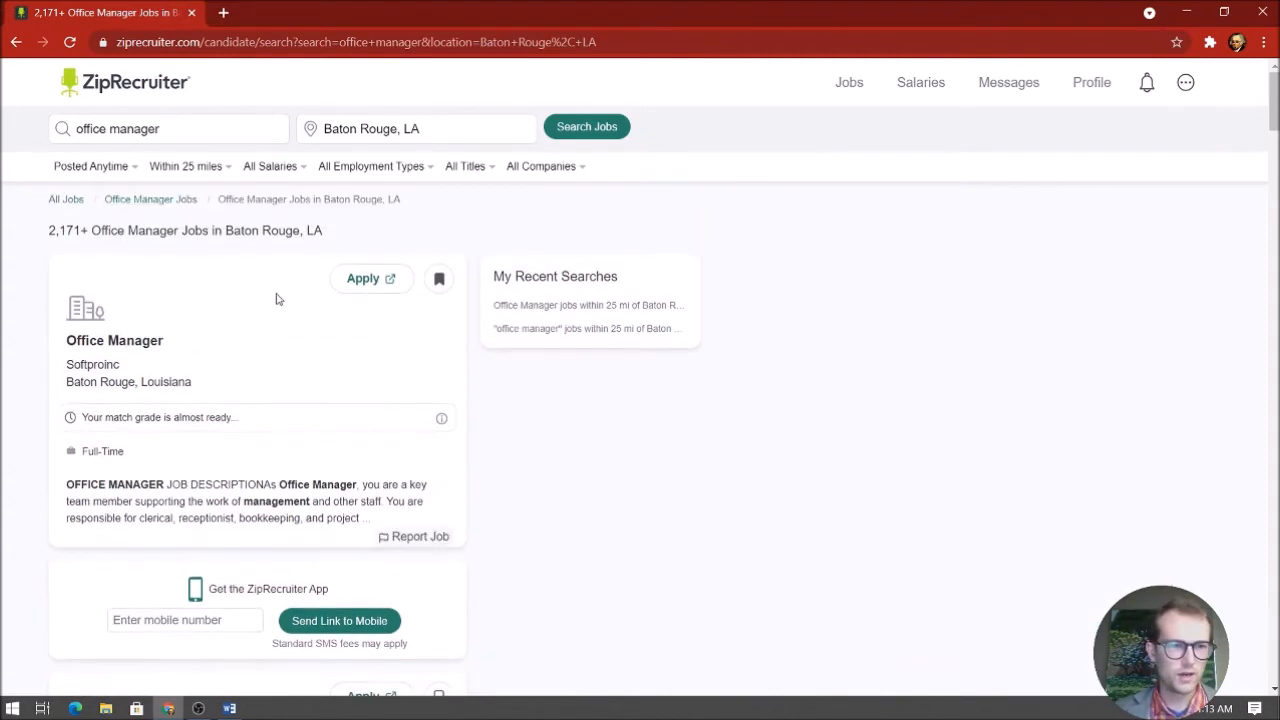
pyautogui.moveTo(49, 230); pyautogui.dragTo(88, 230)
pyautogui.click(713, 250)
# Scroll the results and open the Reilly Center Office Administrator listing
pyautogui.scroll(-5, 863, 417)
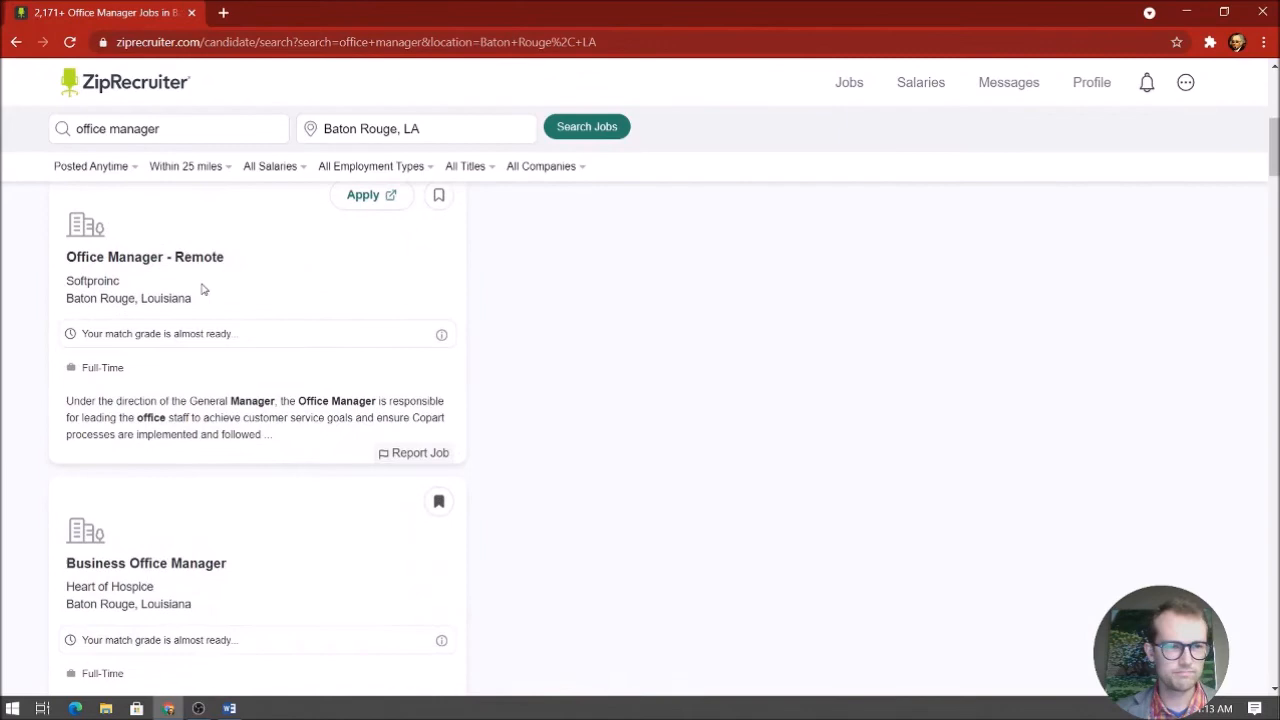
pyautogui.scroll(-9, 486, 340)
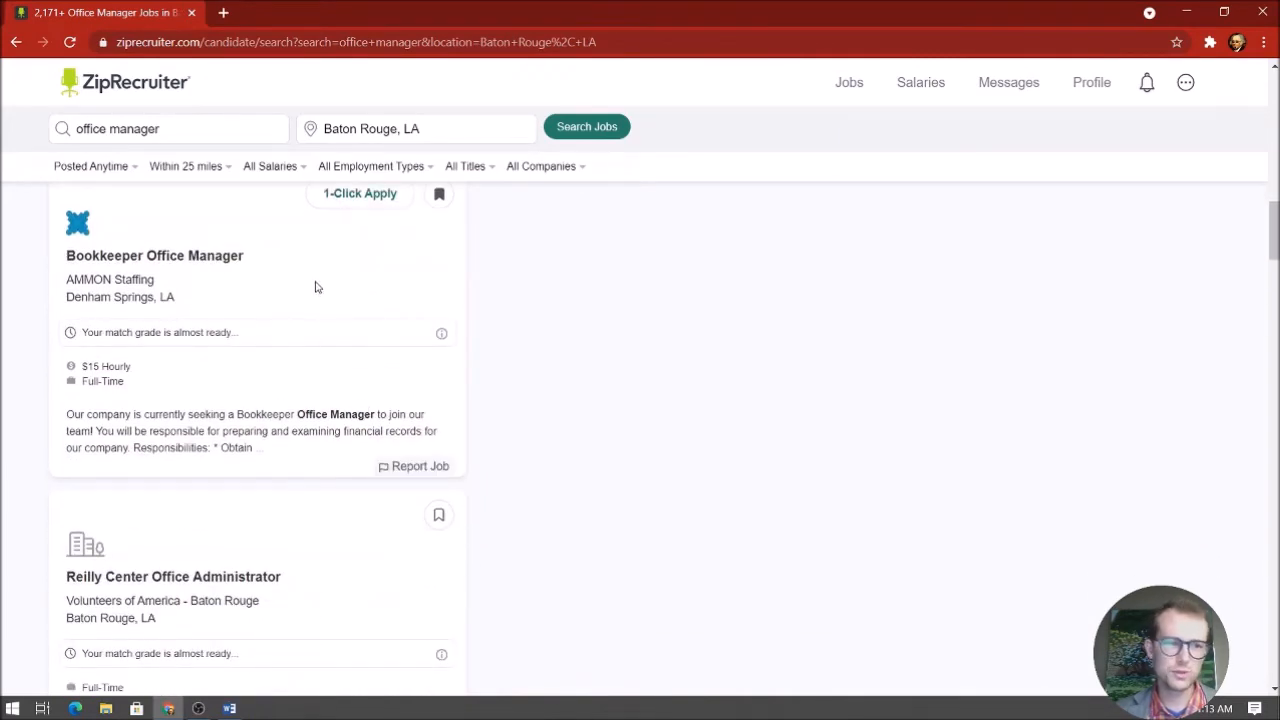
pyautogui.scroll(-3, 316, 289)
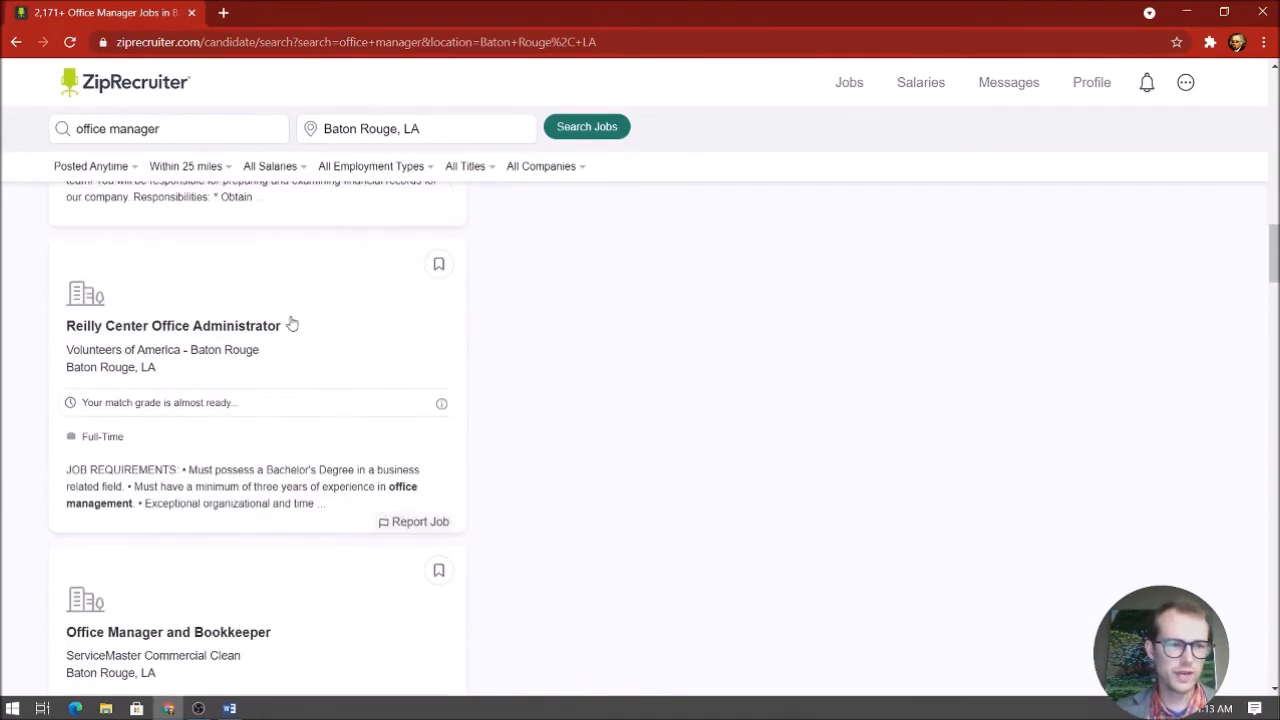
pyautogui.click(155, 333)
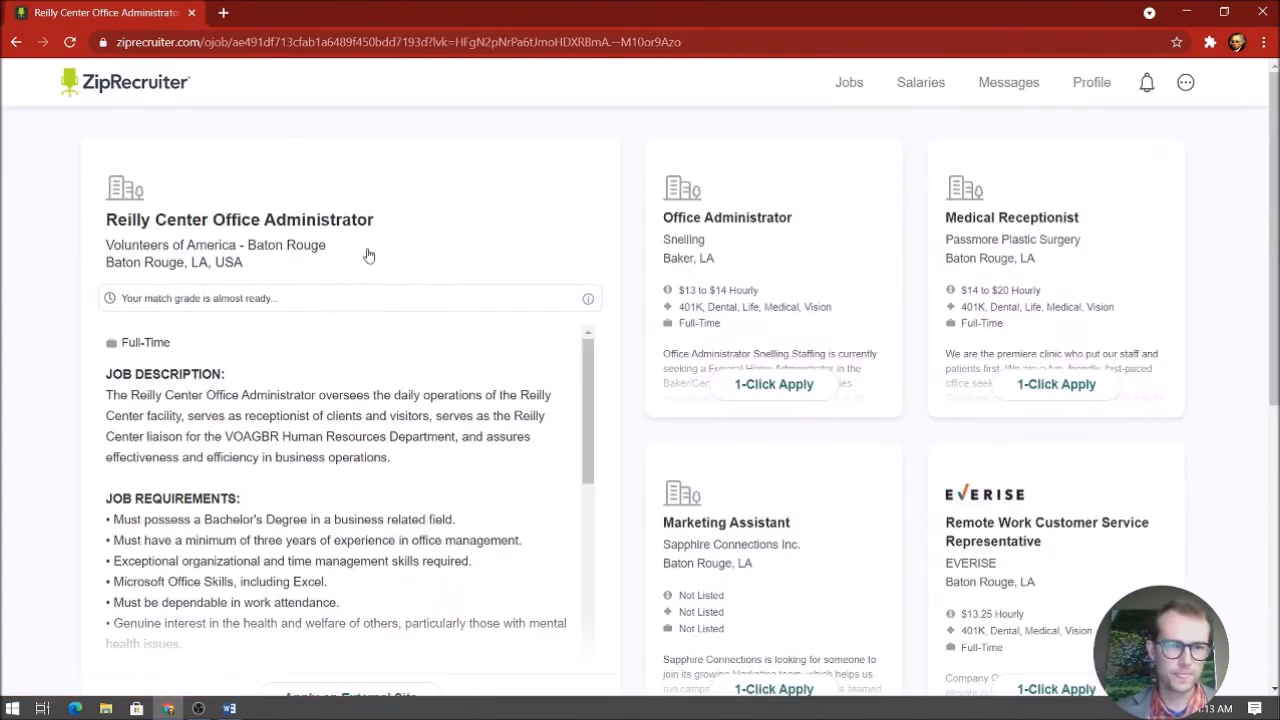
# Read the Reilly Center Office Administrator description down to the Report Job link and posted date
pyautogui.scroll(-1, 250, 233)
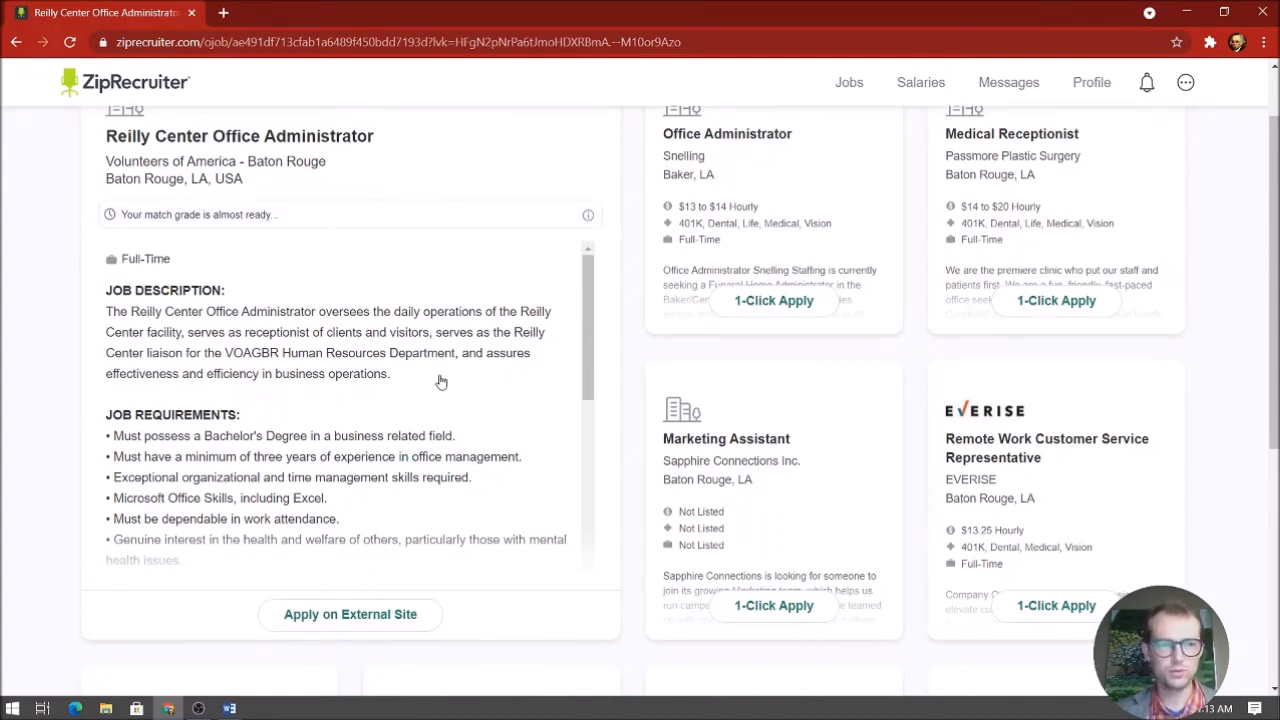
pyautogui.scroll(-1, 437, 380)
pyautogui.scroll(1, 428, 305)
pyautogui.scroll(-1, 340, 310)
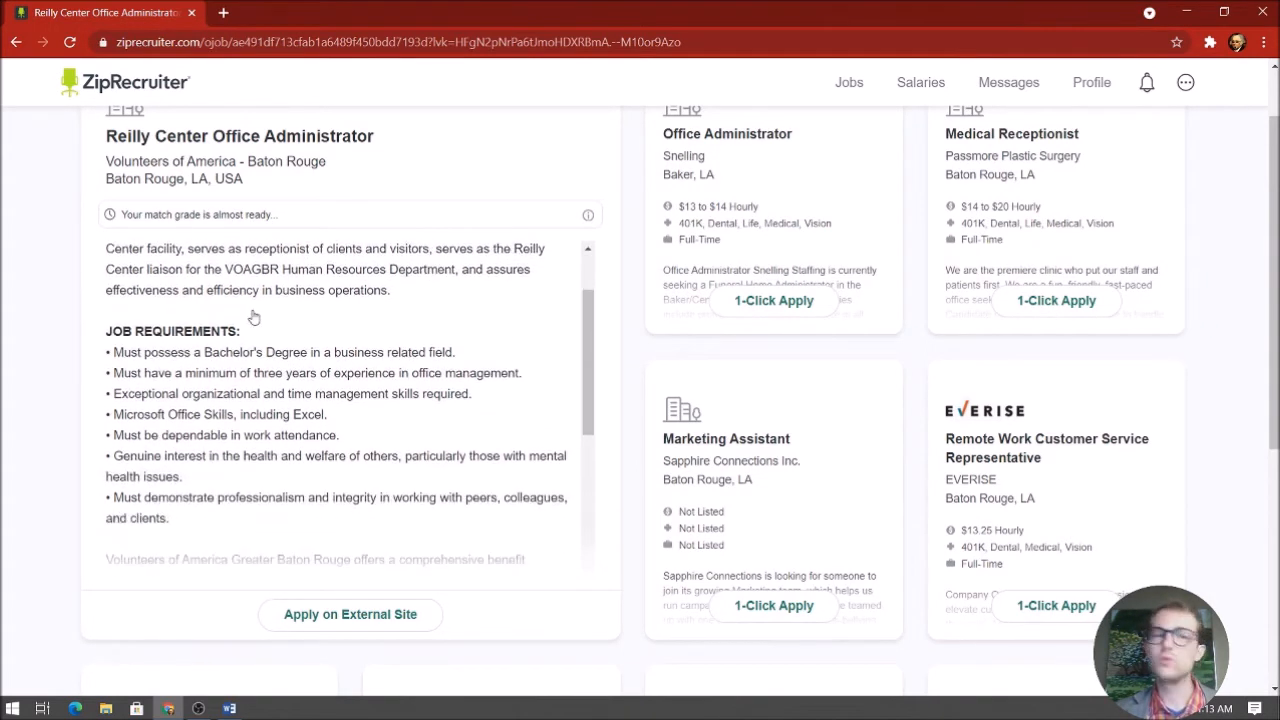
pyautogui.scroll(-1, 257, 291)
pyautogui.scroll(-3, 260, 291)
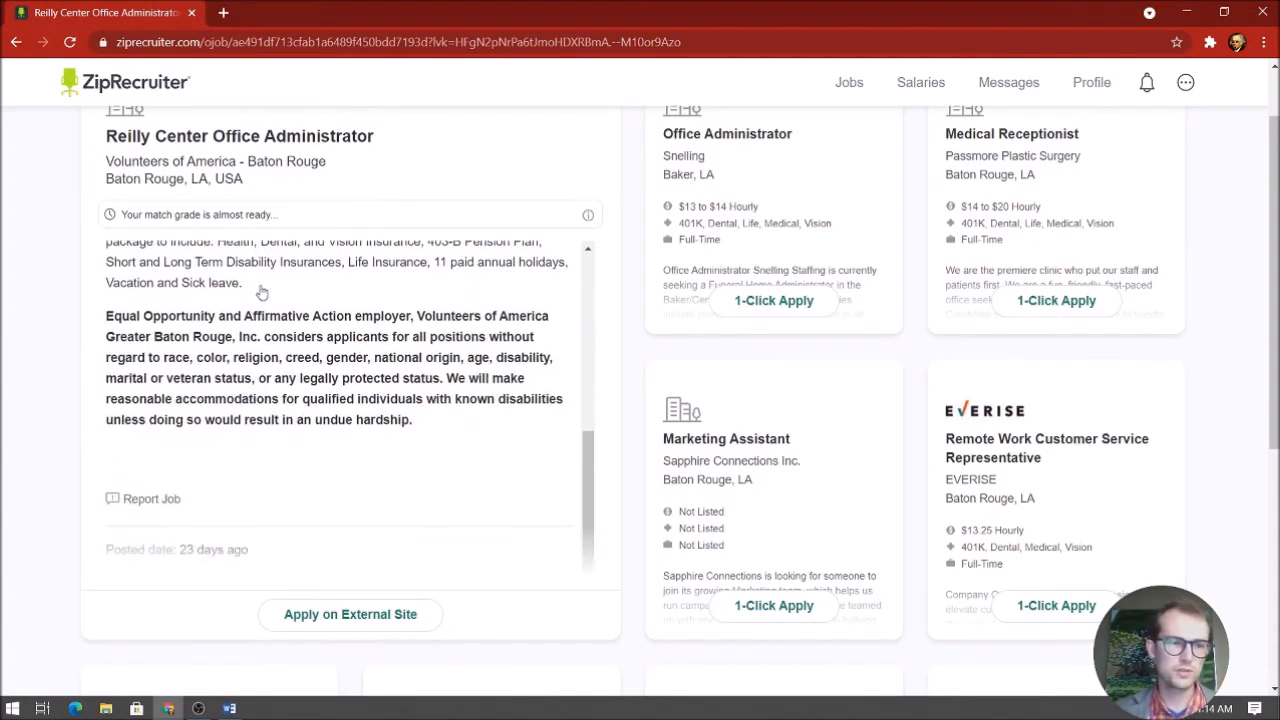
# View the Volunteers of America posting on ApplicantStack down to Apply Now, then close that tab
pyautogui.click(377, 619)
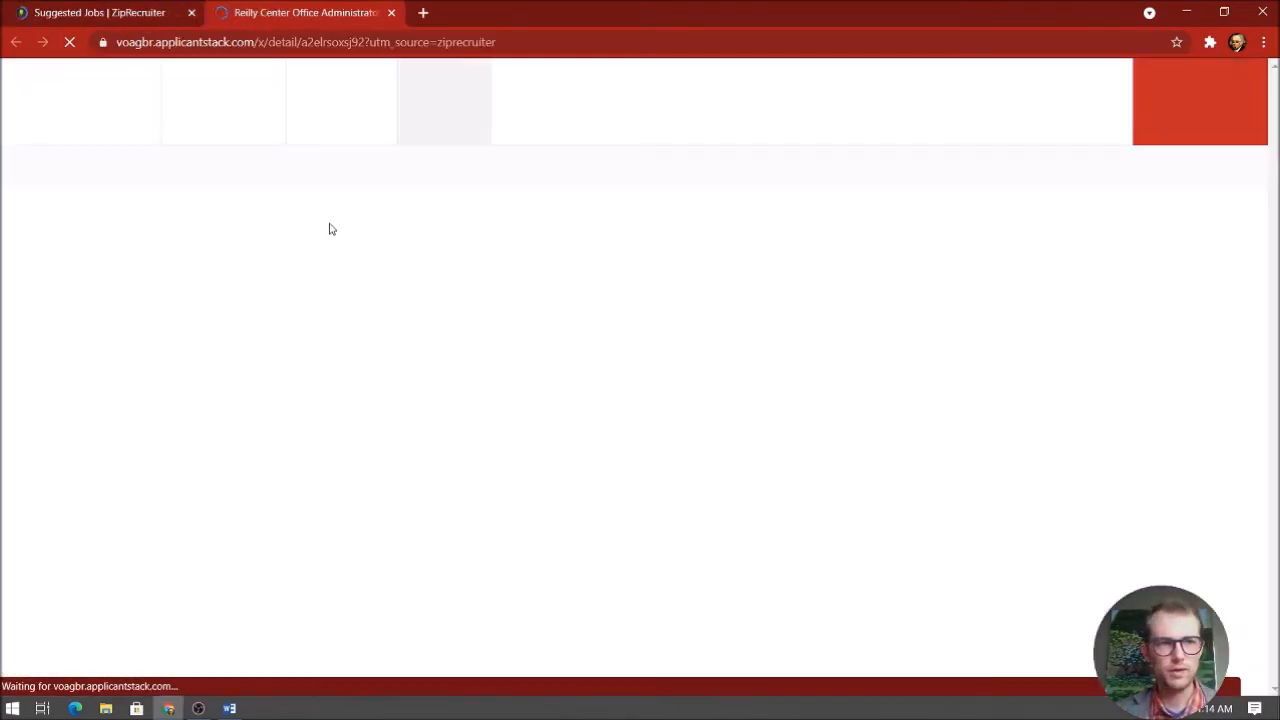
pyautogui.scroll(-2, 631, 257)
pyautogui.scroll(-7, 631, 257)
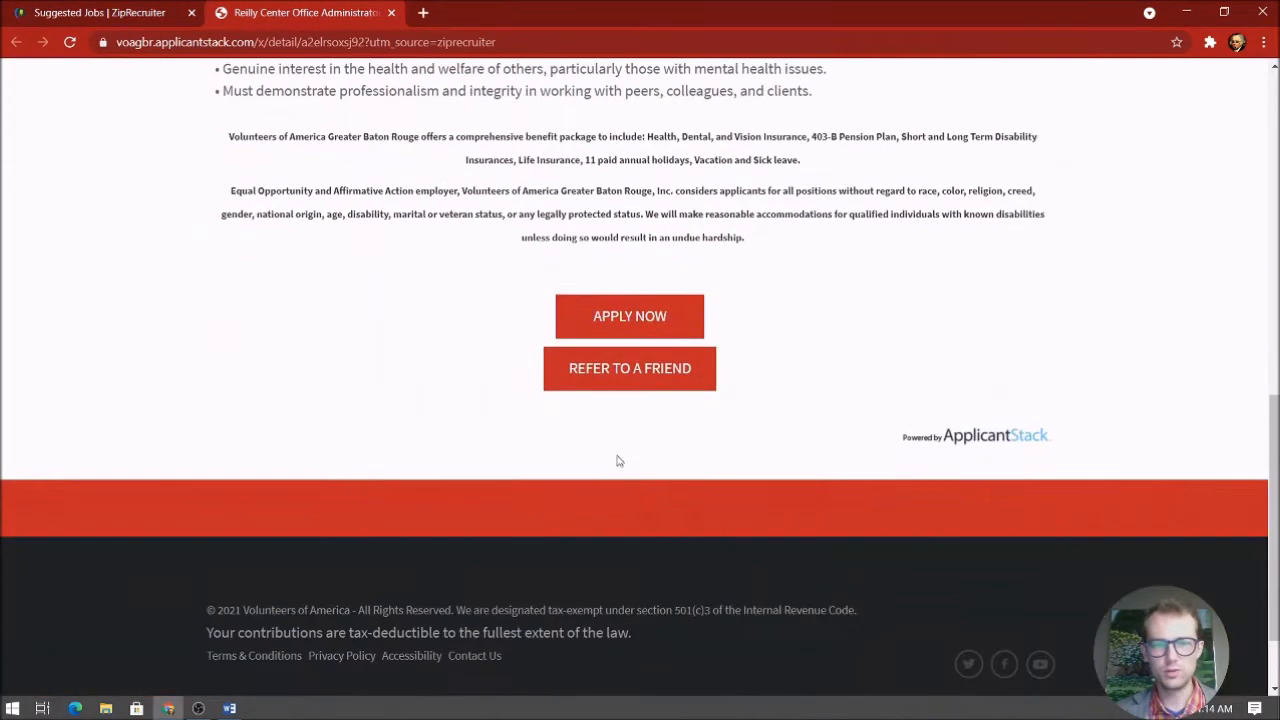
pyautogui.click(391, 12)
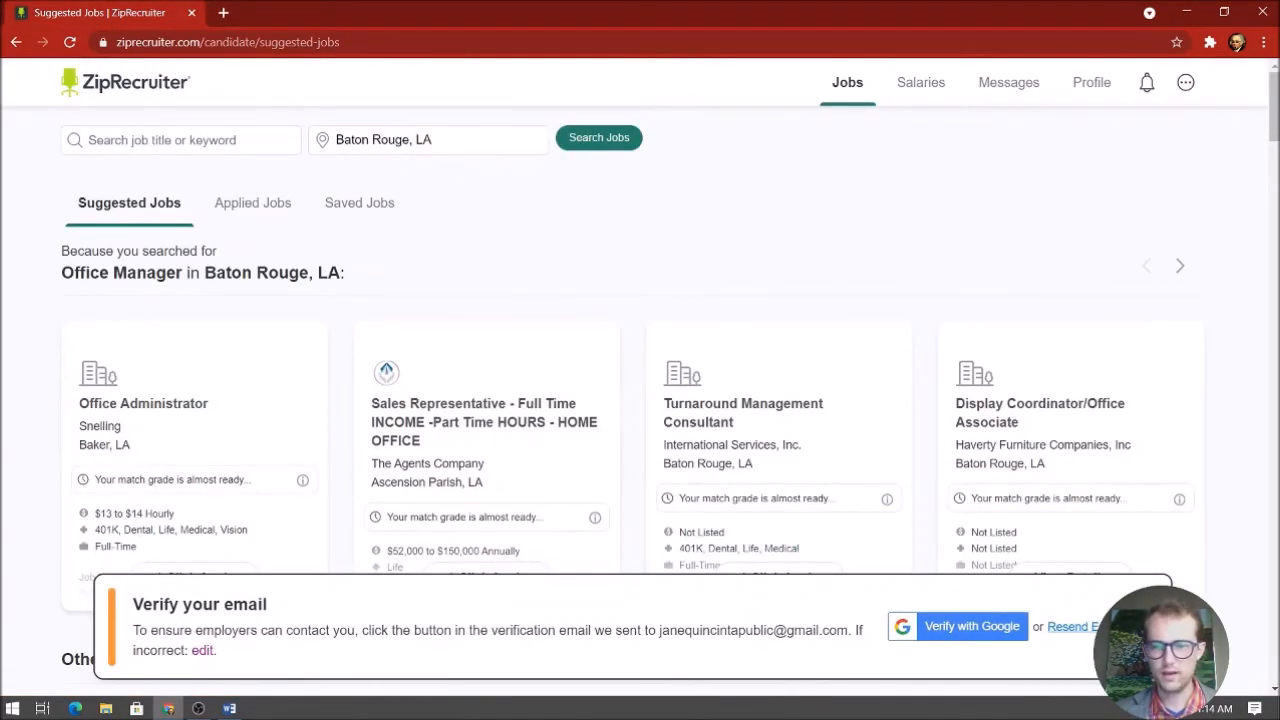
# Dismiss the Verify your email banner and 1-Click Apply to the Turnaround Management Consultant job
pyautogui.click(1148, 600)
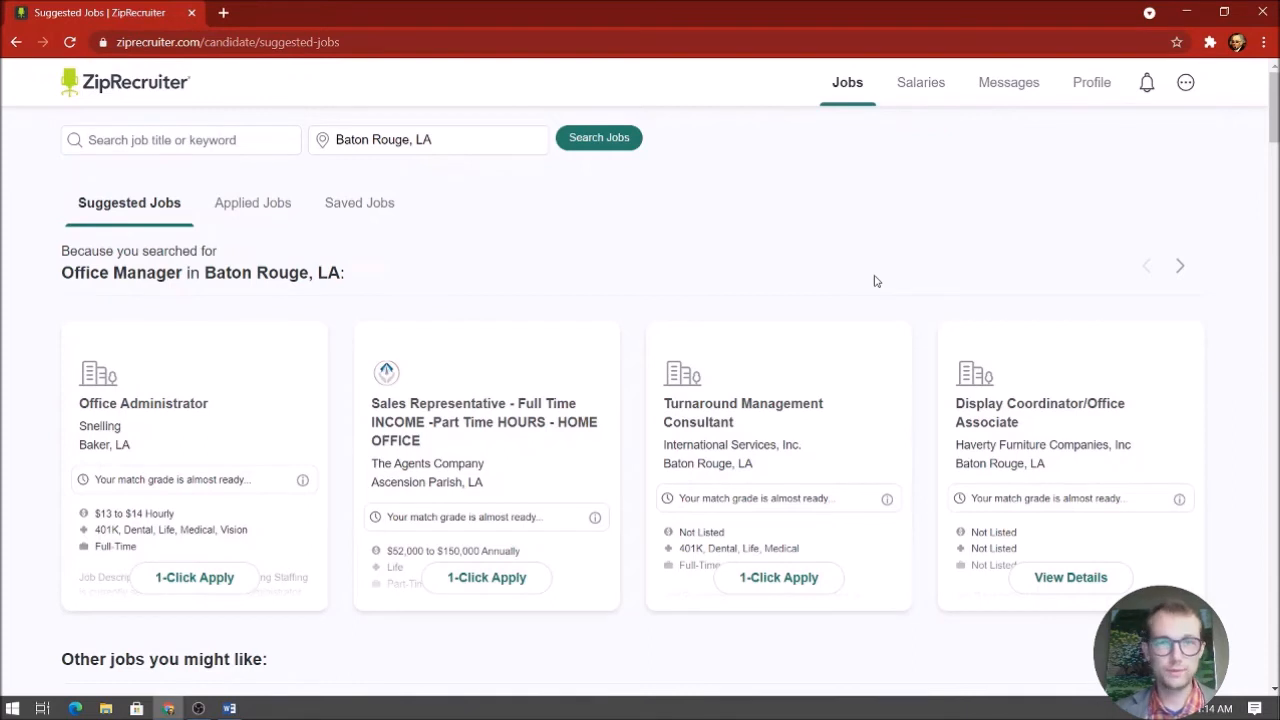
pyautogui.scroll(-2, 846, 289)
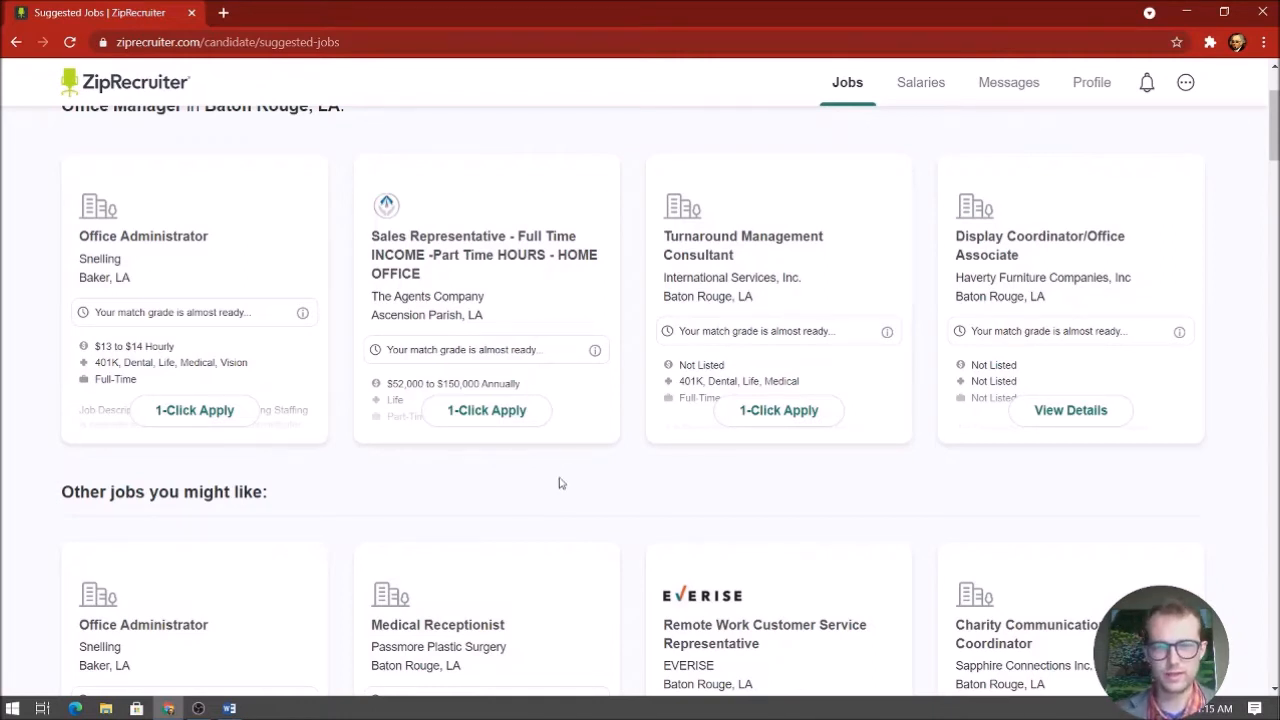
pyautogui.click(776, 410)
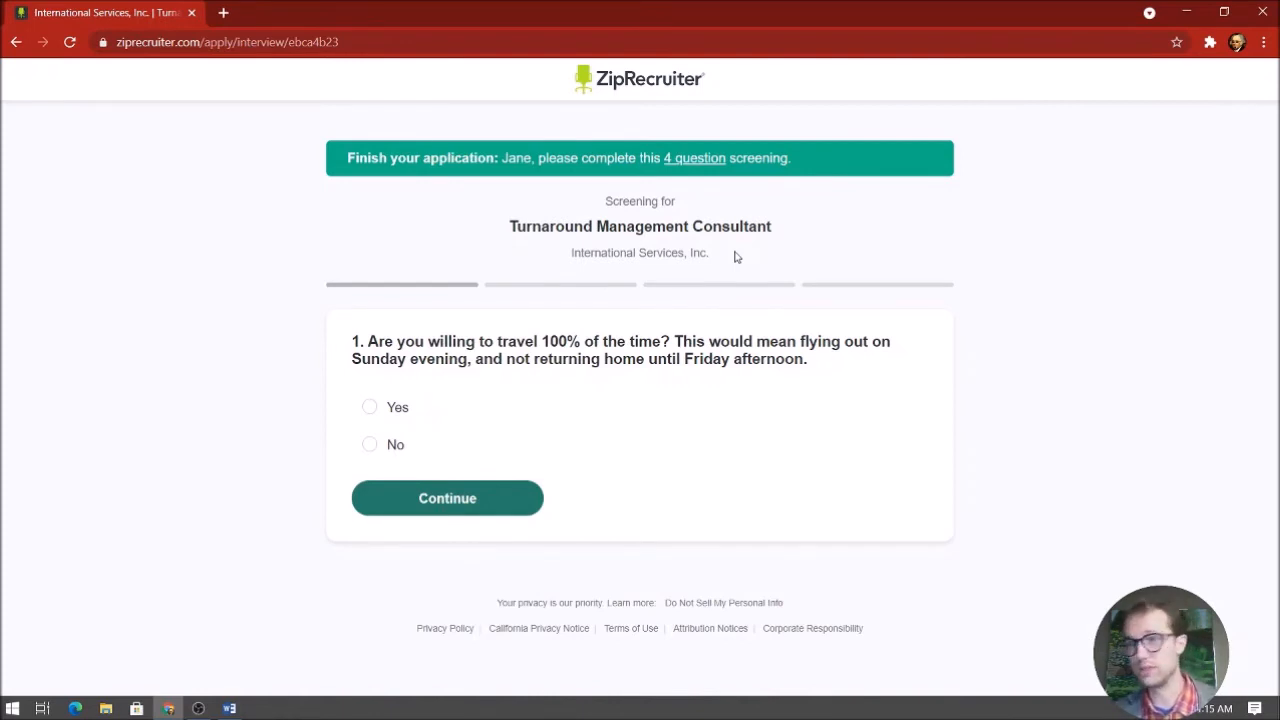
# Leave the Turnaround Management Consultant screening questions unanswered and go back to Suggested Jobs
pyautogui.click(15, 44)
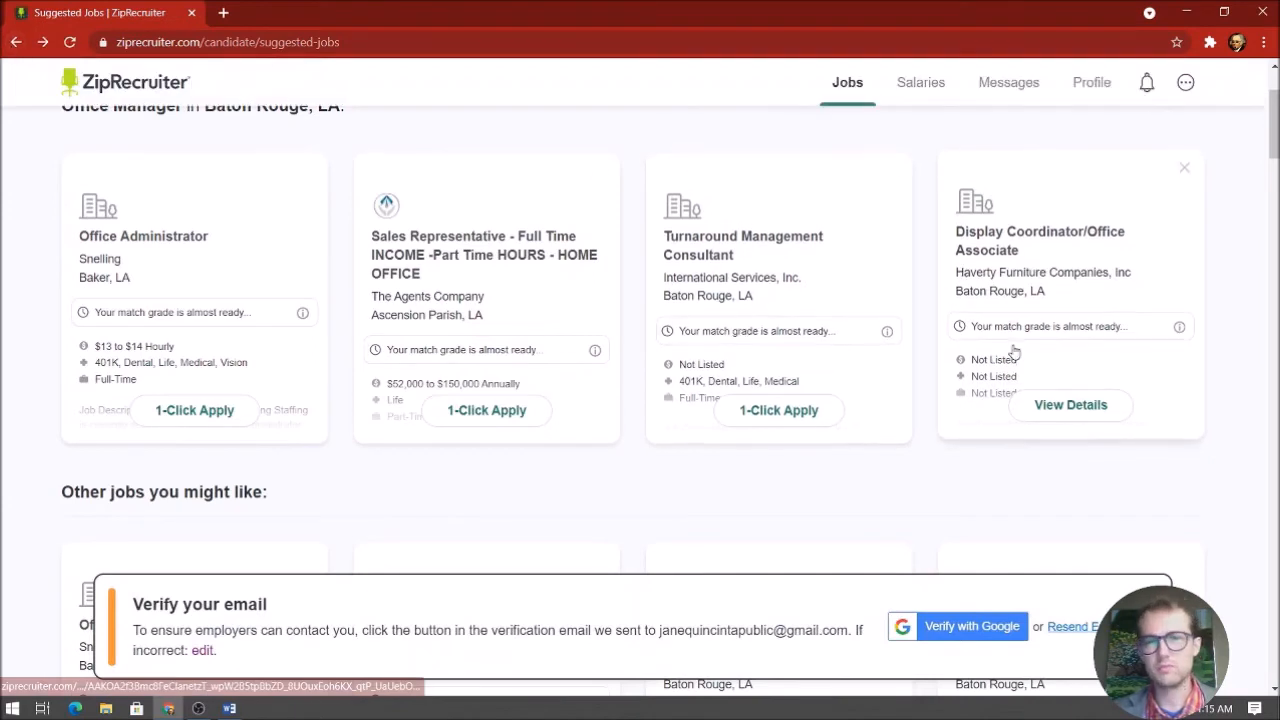
# Dismiss the Verify your email banner and browse the suggested Baton Rouge Office Manager jobs
pyautogui.click(1155, 598)
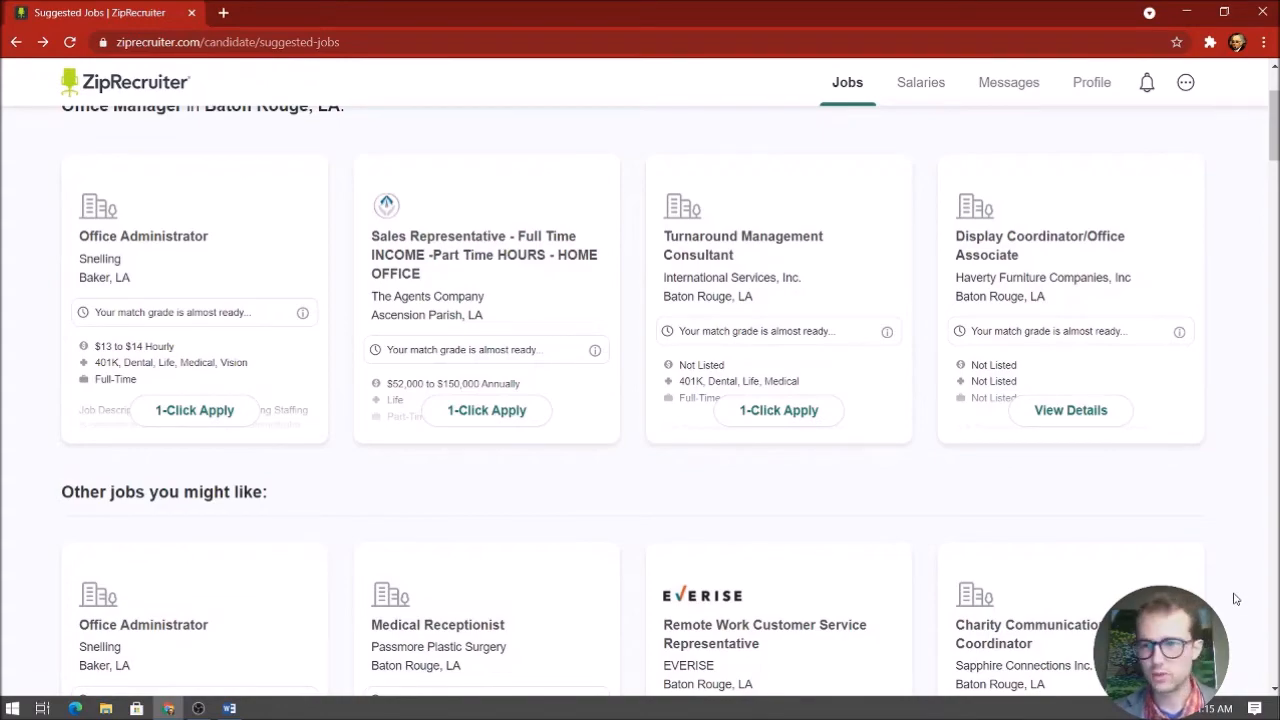
pyautogui.scroll(-10, 1194, 309)
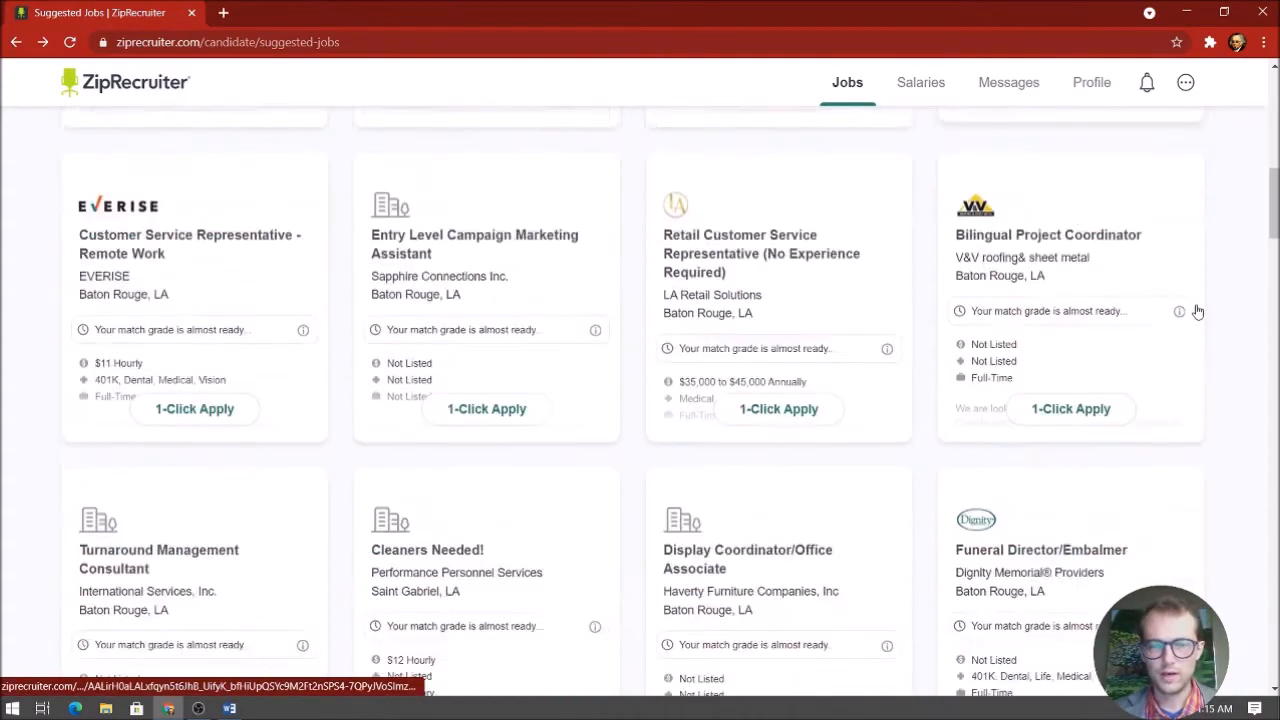
pyautogui.scroll(-3, 837, 366)
pyautogui.scroll(-5, 186, 360)
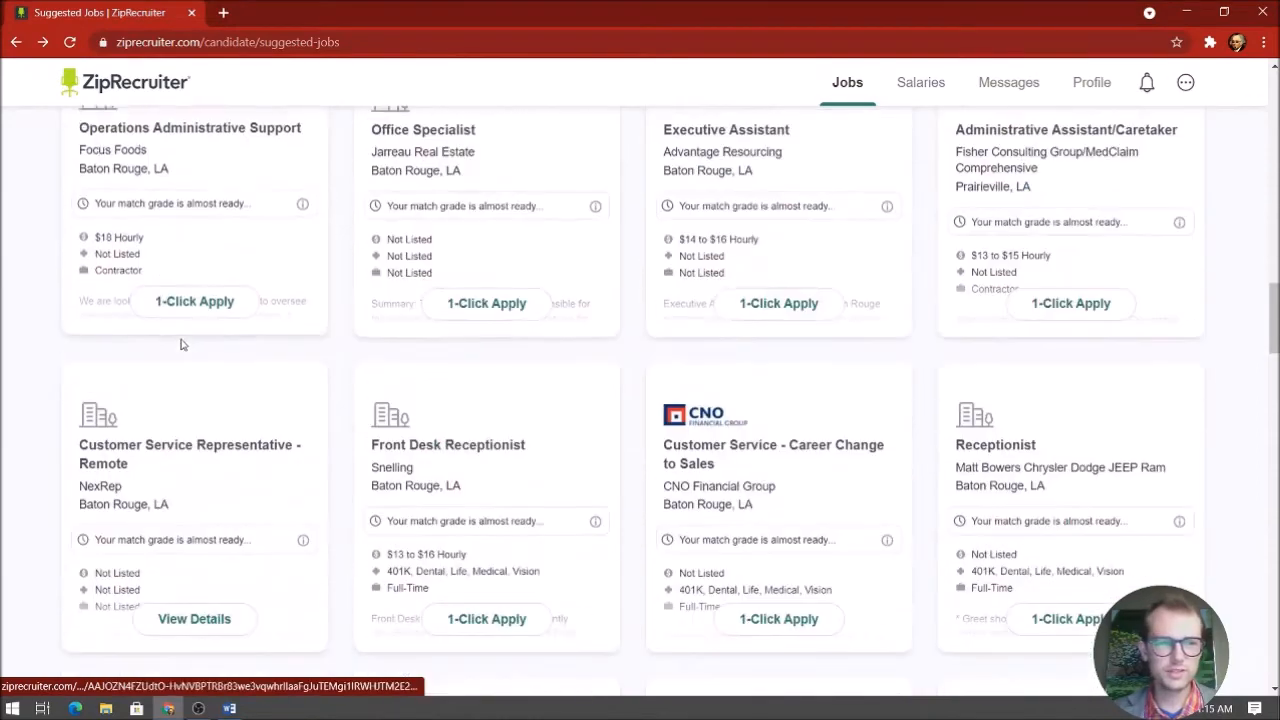
pyautogui.scroll(-9, 547, 421)
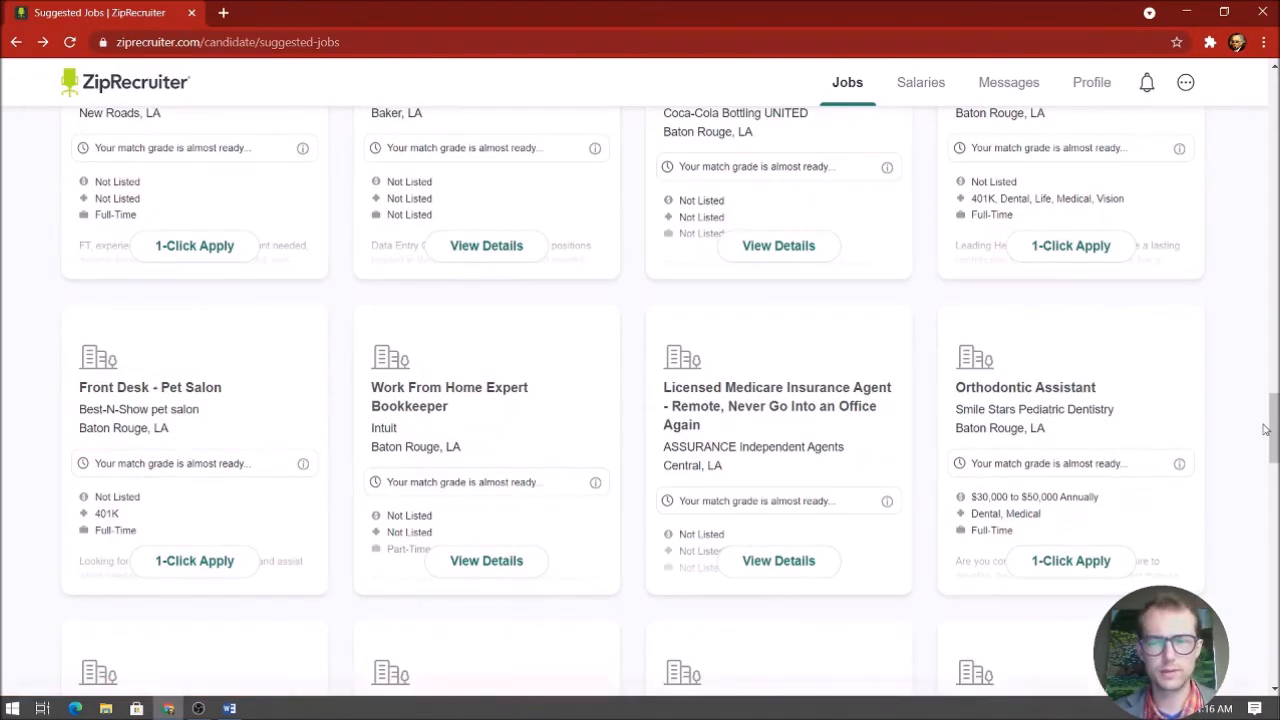
pyautogui.scroll(-10, 1192, 421)
pyautogui.scroll(10, 1127, 209)
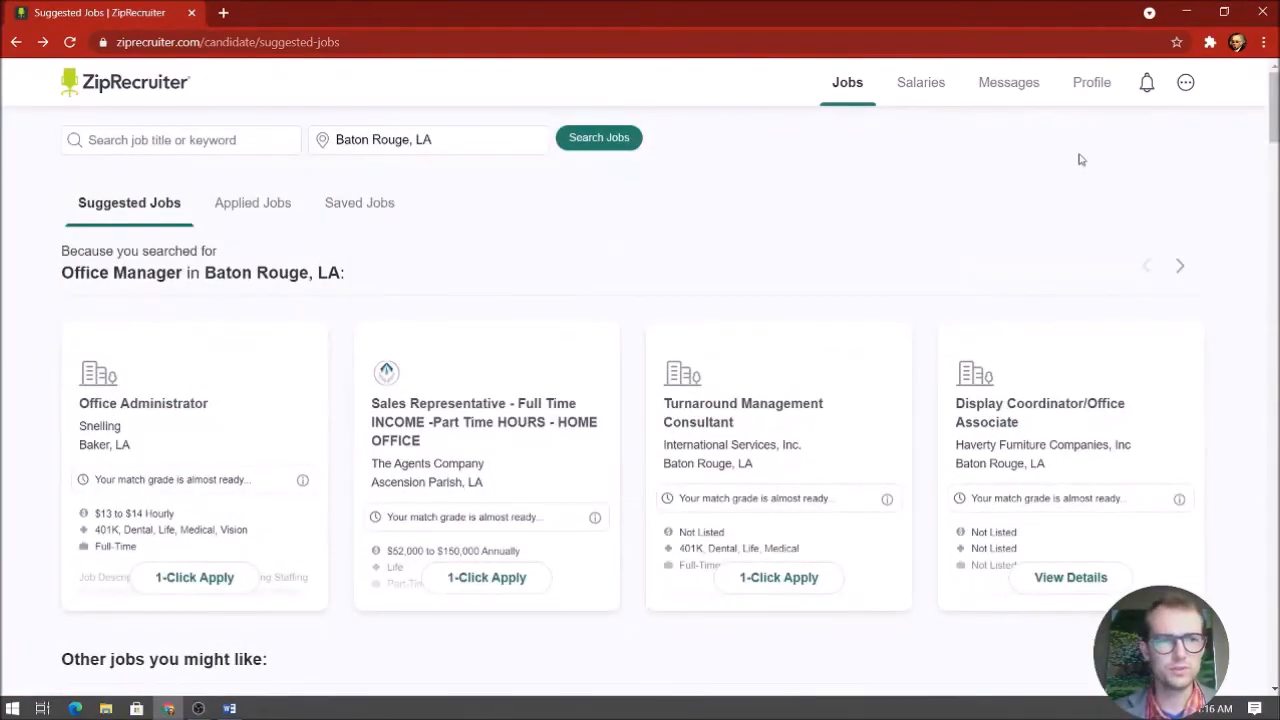
# Review the Turnaround Management Consultant application under Applied Jobs
pyautogui.click(224, 210)
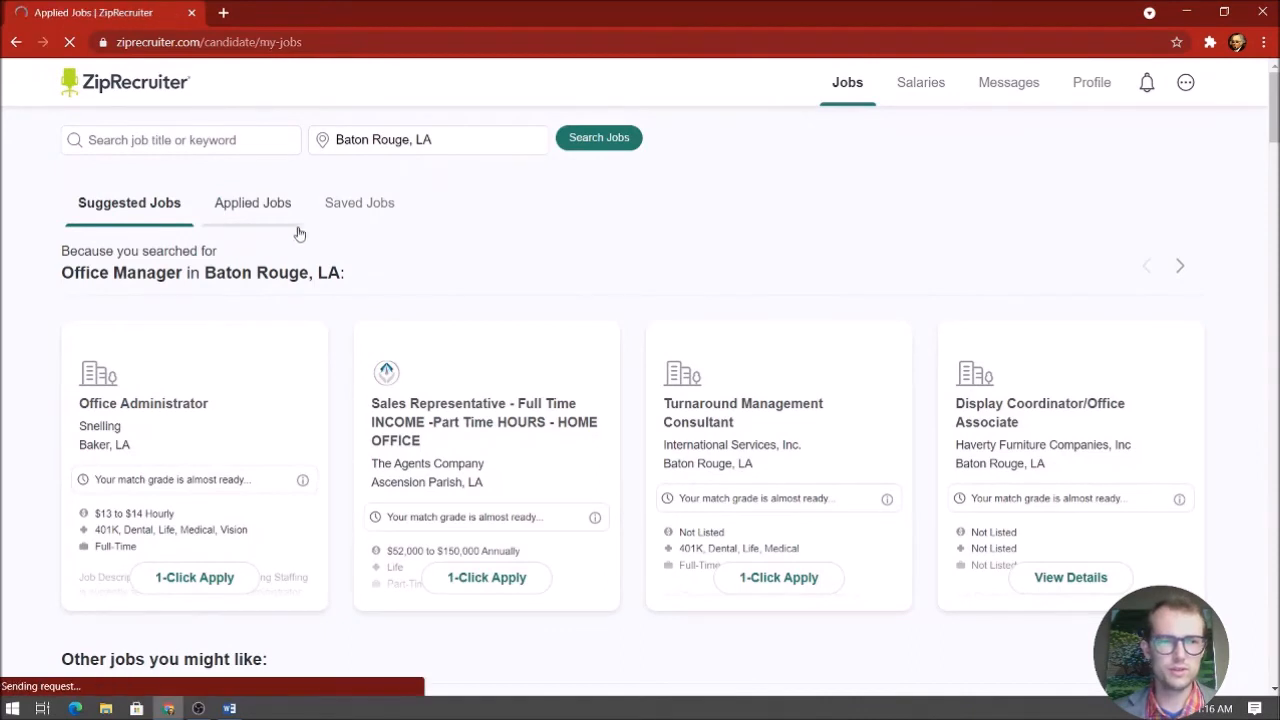
pyautogui.scroll(-1, 563, 311)
pyautogui.scroll(-2, 563, 311)
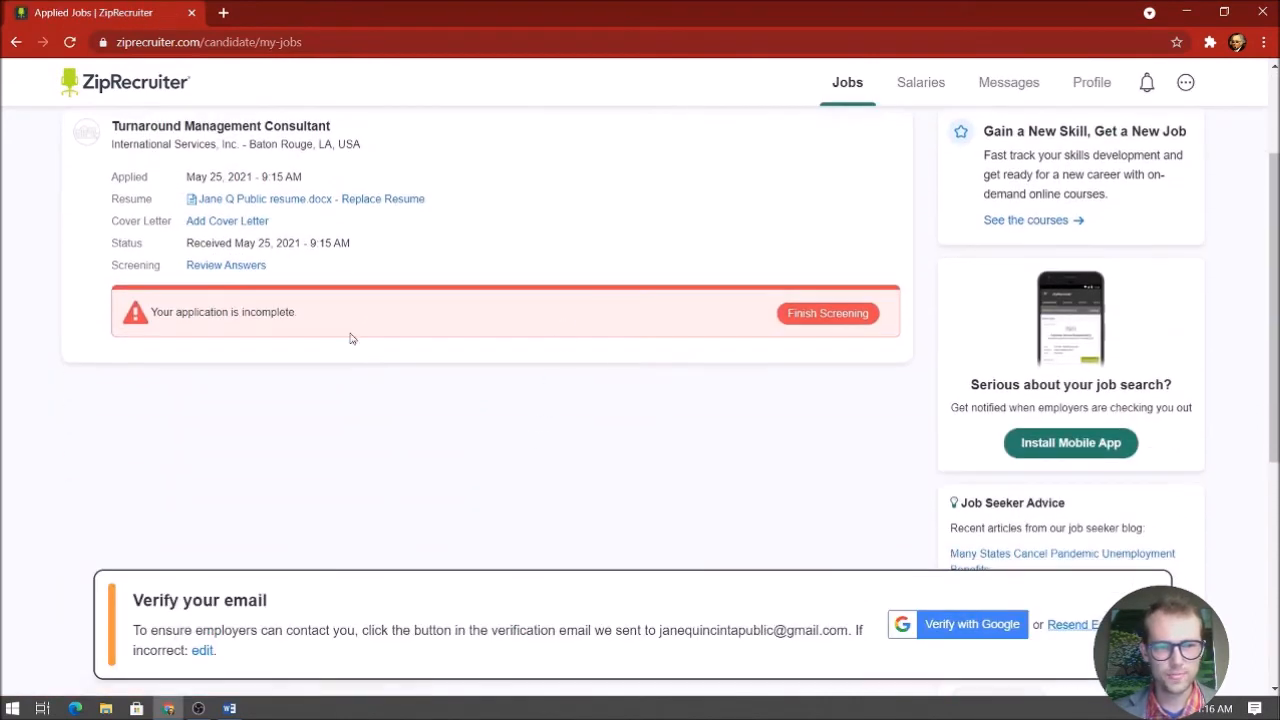
pyautogui.scroll(3, 423, 323)
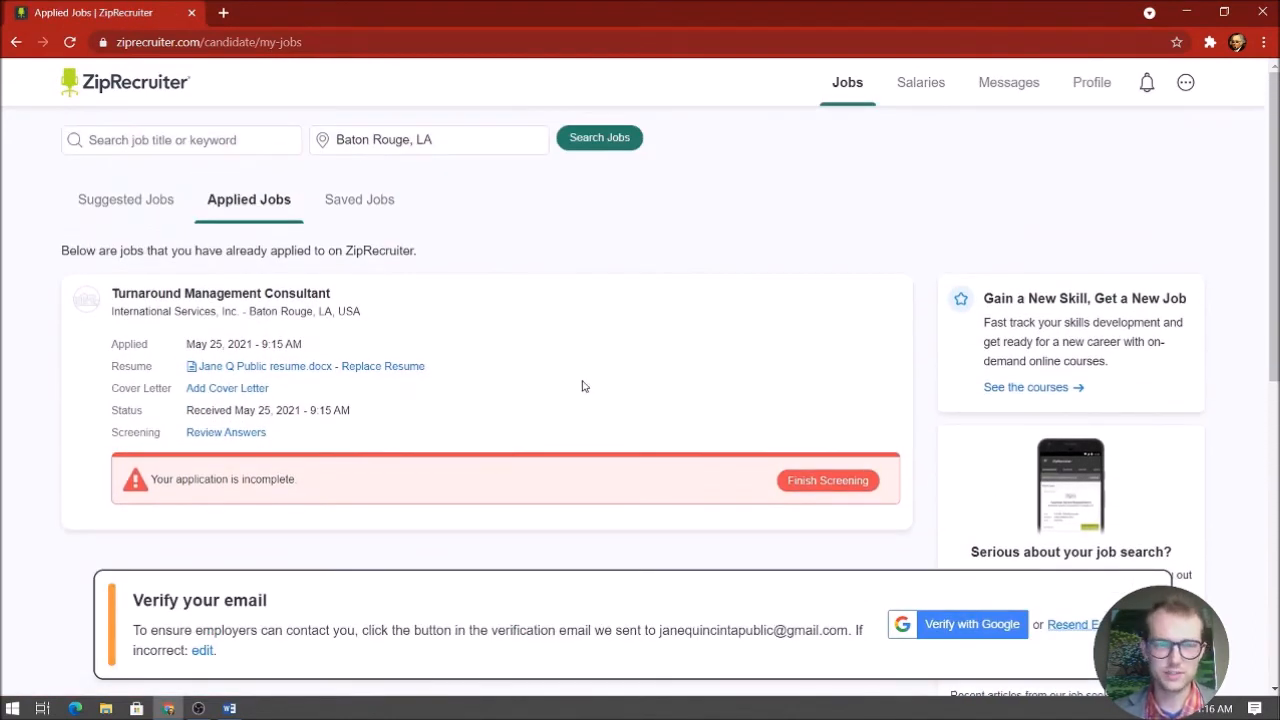
# Browse the four Saved Jobs, including Office Manager/BookKeeper and Business Office Manager
pyautogui.click(373, 207)
pyautogui.scroll(-2, 560, 350)
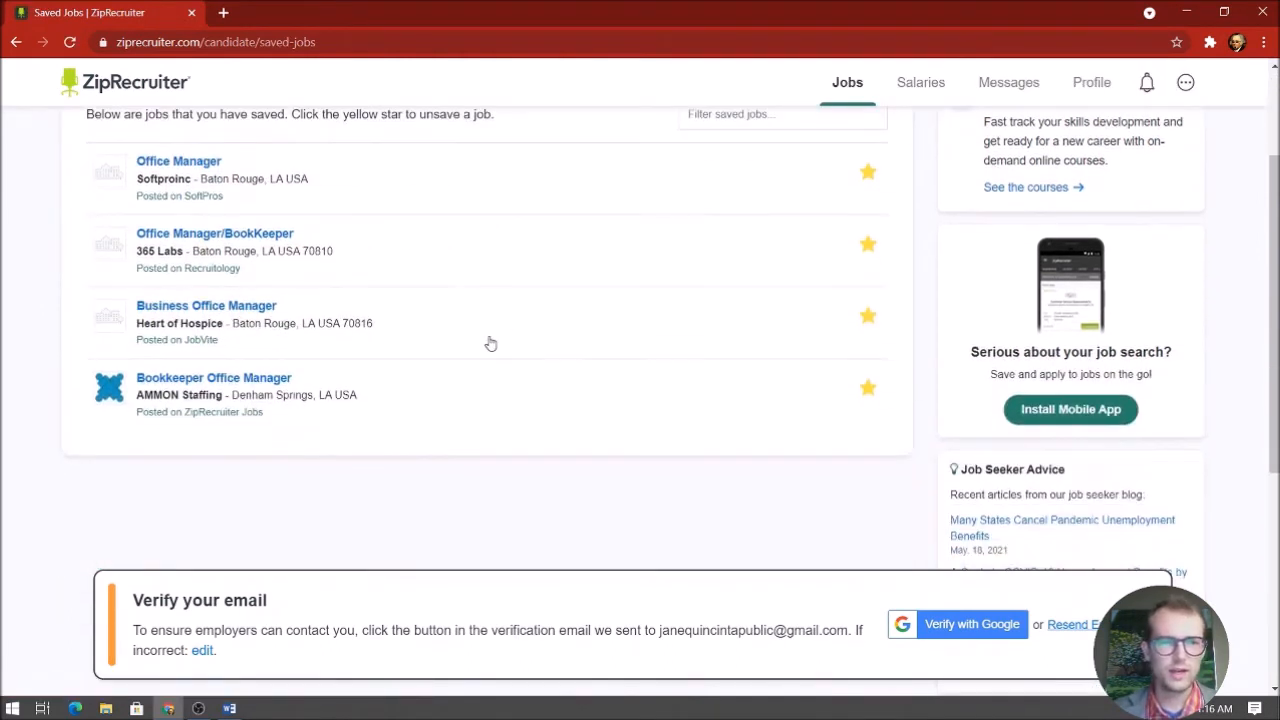
pyautogui.scroll(2, 557, 293)
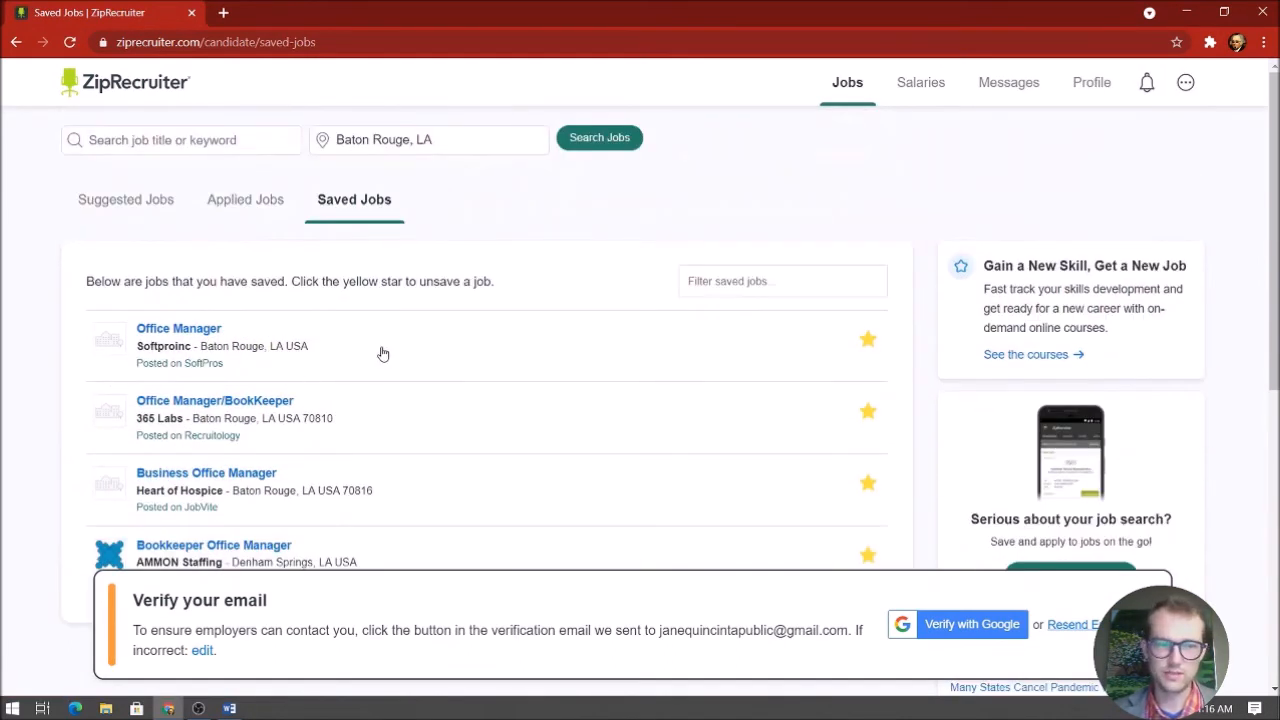
pyautogui.scroll(-1, 574, 357)
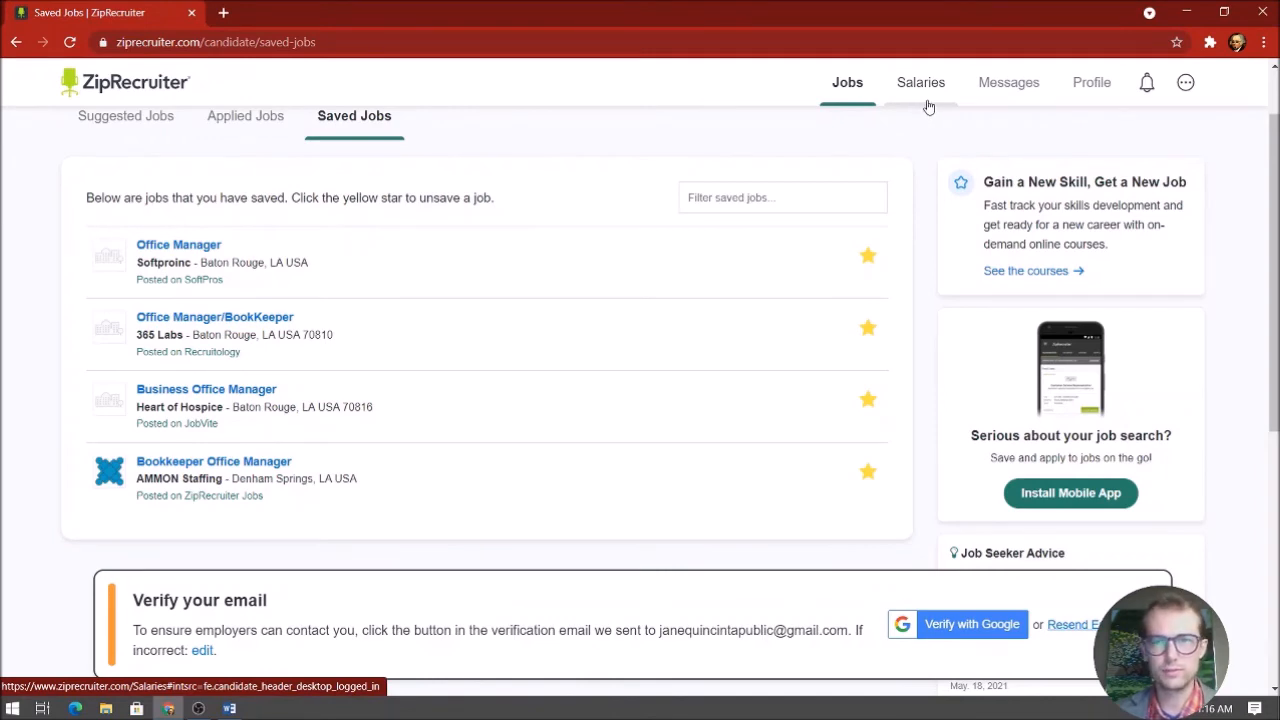
# Go to the job seeker profile and close the verified-skills prompt
pyautogui.click(1113, 86)
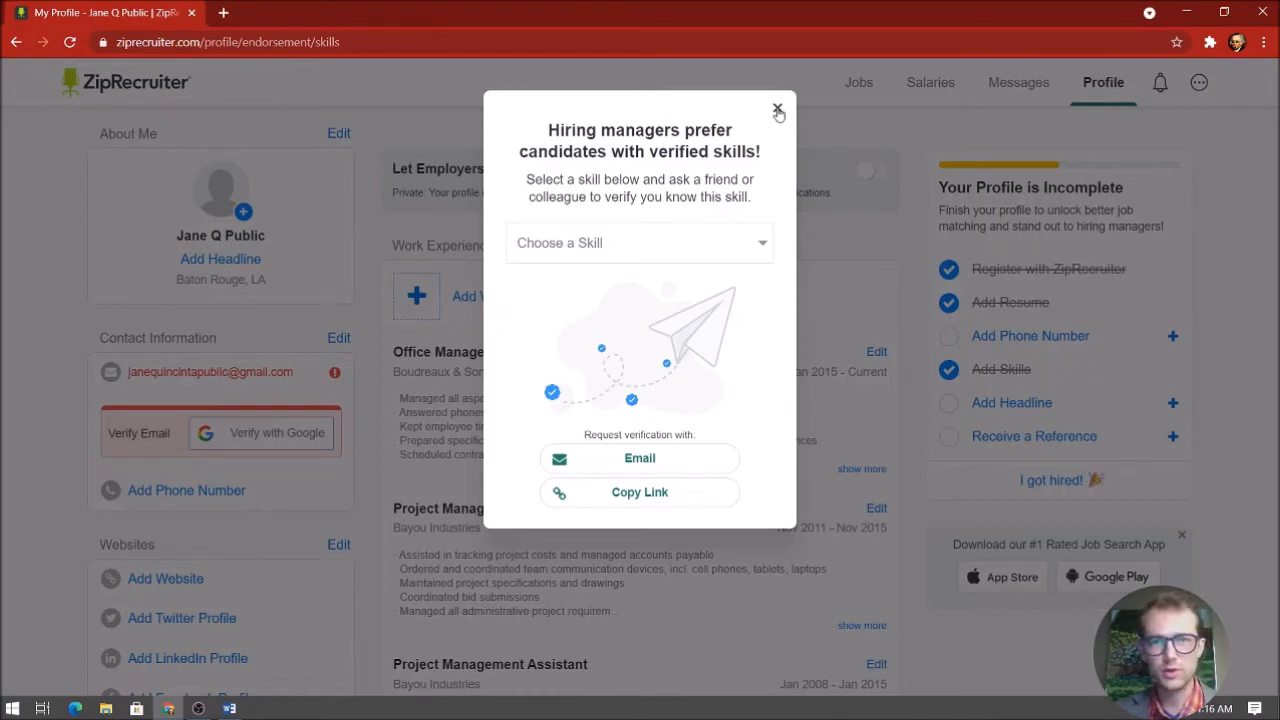
pyautogui.click(777, 108)
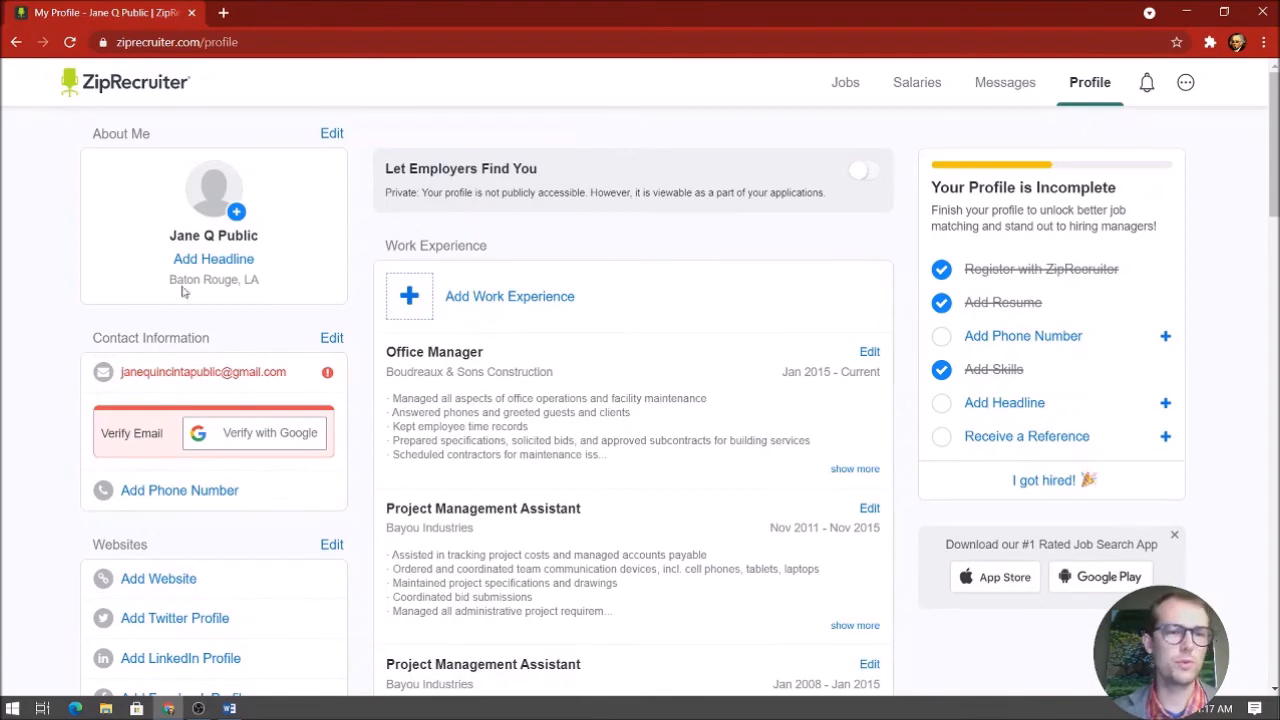
# Start adding a profile photo from Pictures, then cancel the file picker without choosing one
pyautogui.click(224, 203)
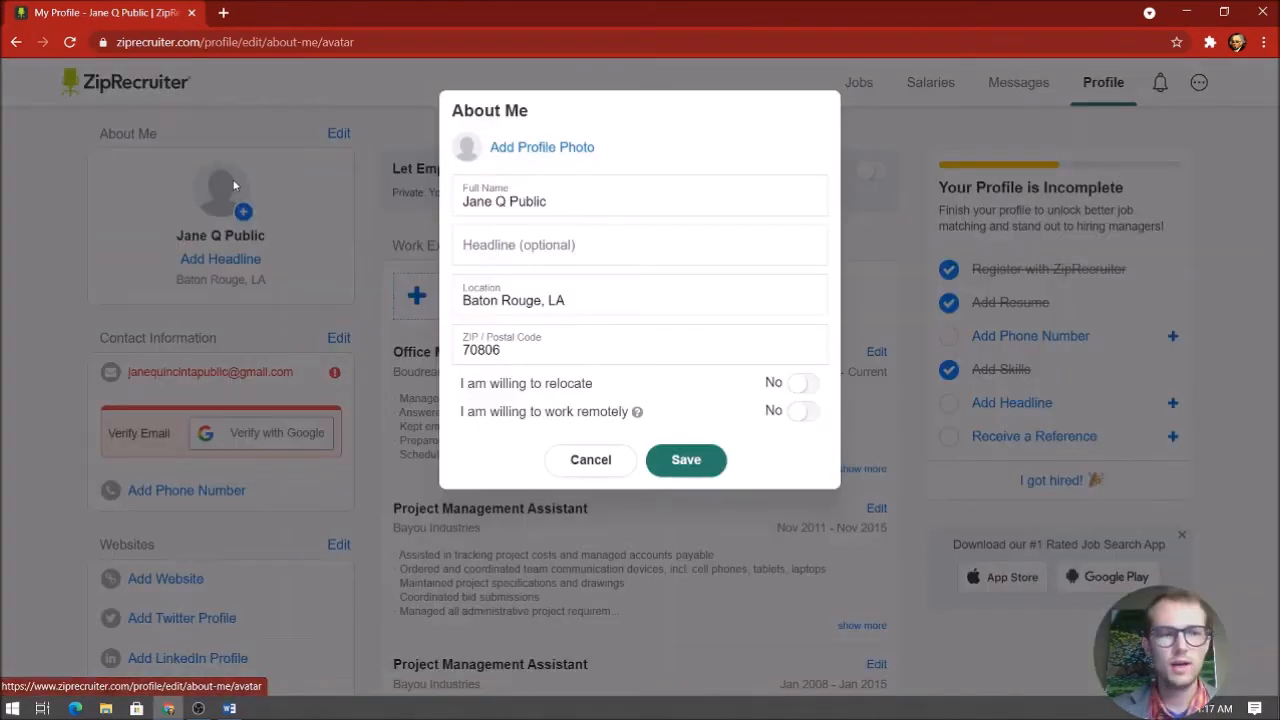
pyautogui.click(527, 149)
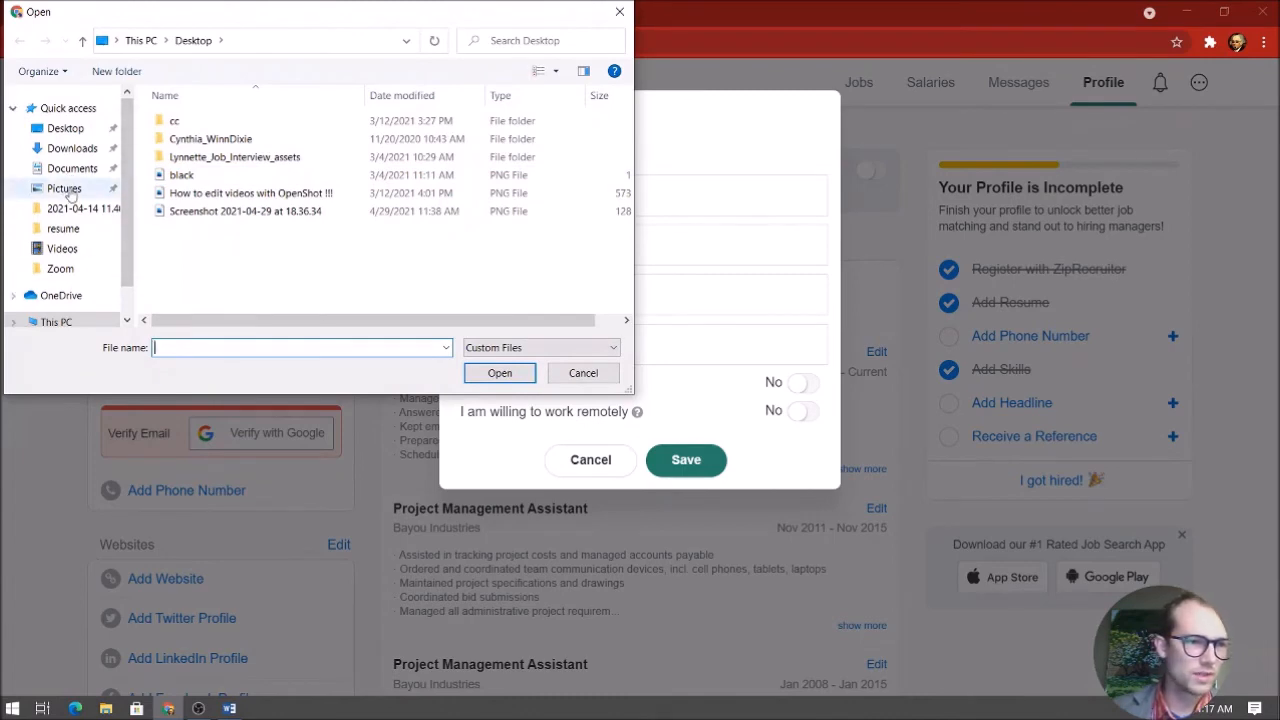
pyautogui.click(108, 190)
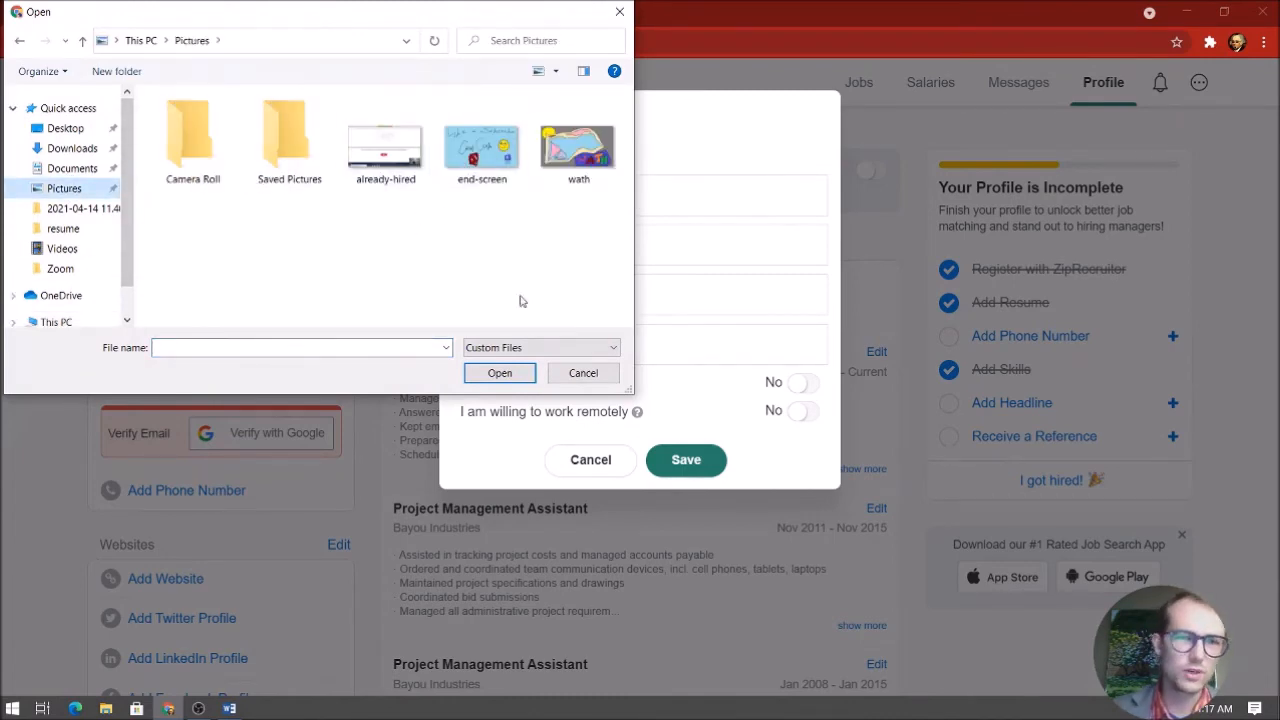
pyautogui.click(620, 11)
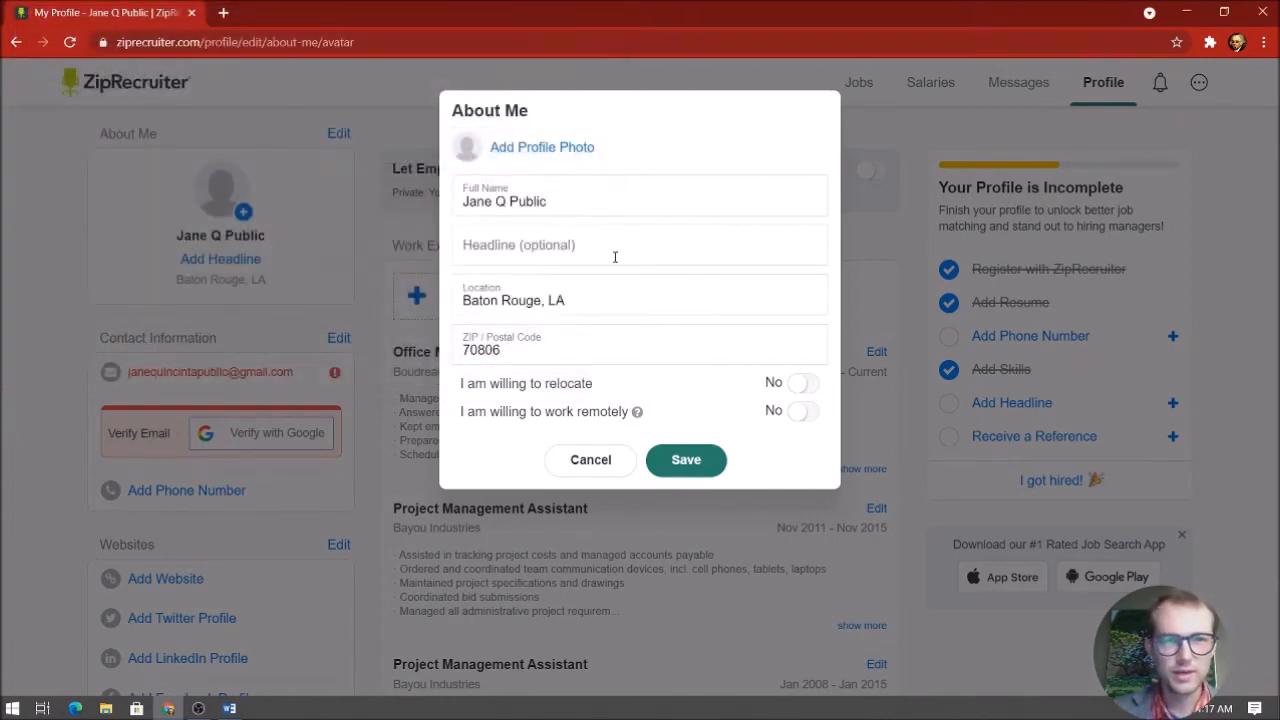
# Set the profile headline to 'Dynamic Office Manager with Eye for Detail' and save it
pyautogui.click(550, 232)
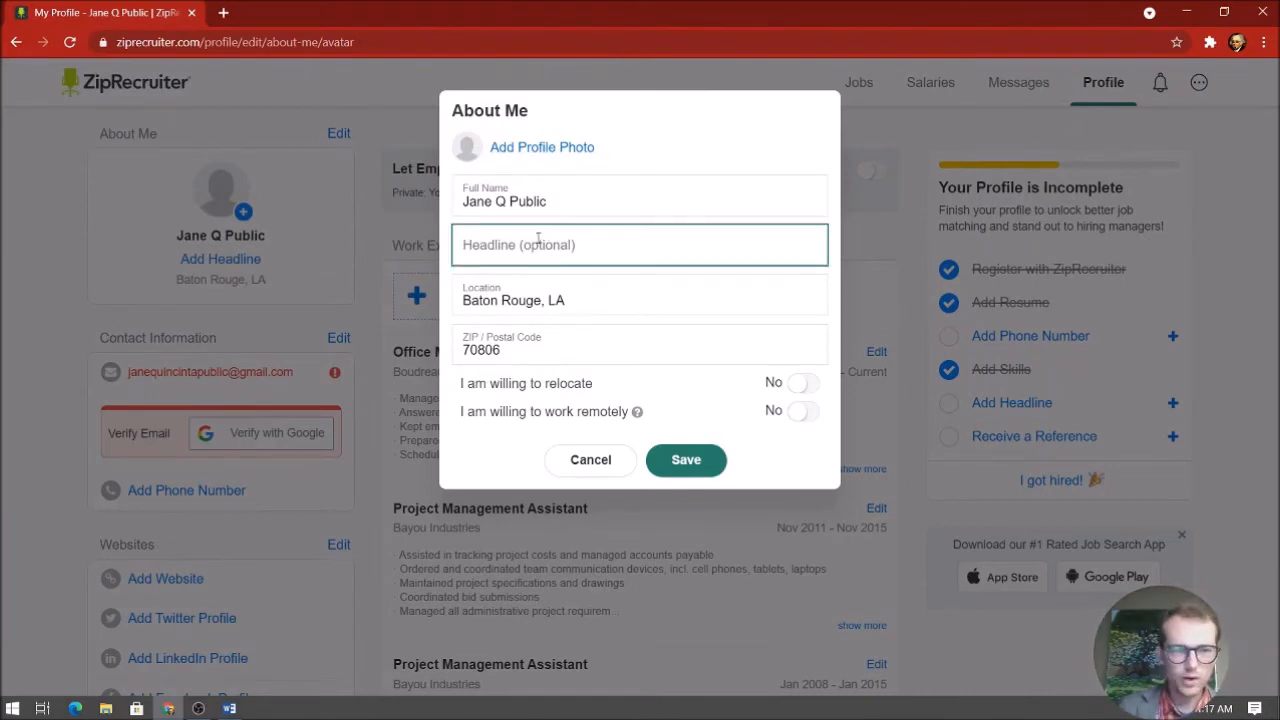
pyautogui.write('Dynamic O')
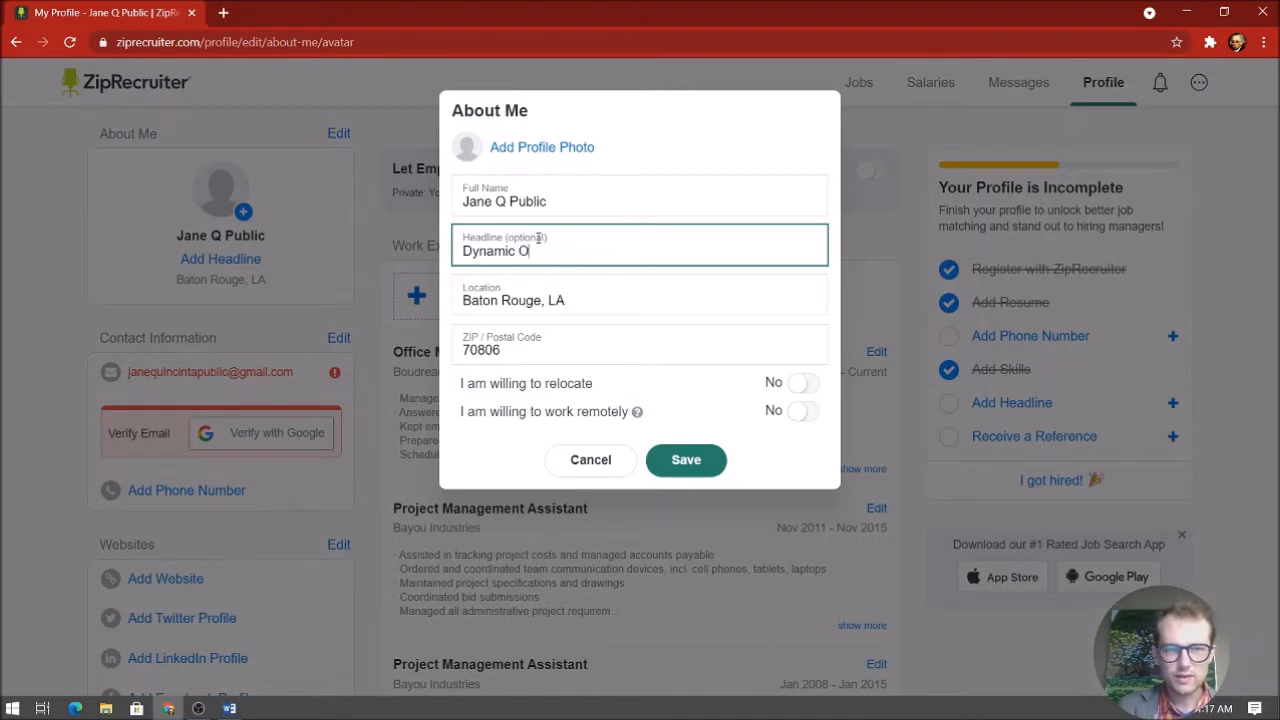
pyautogui.write('ffice Manager iwth')
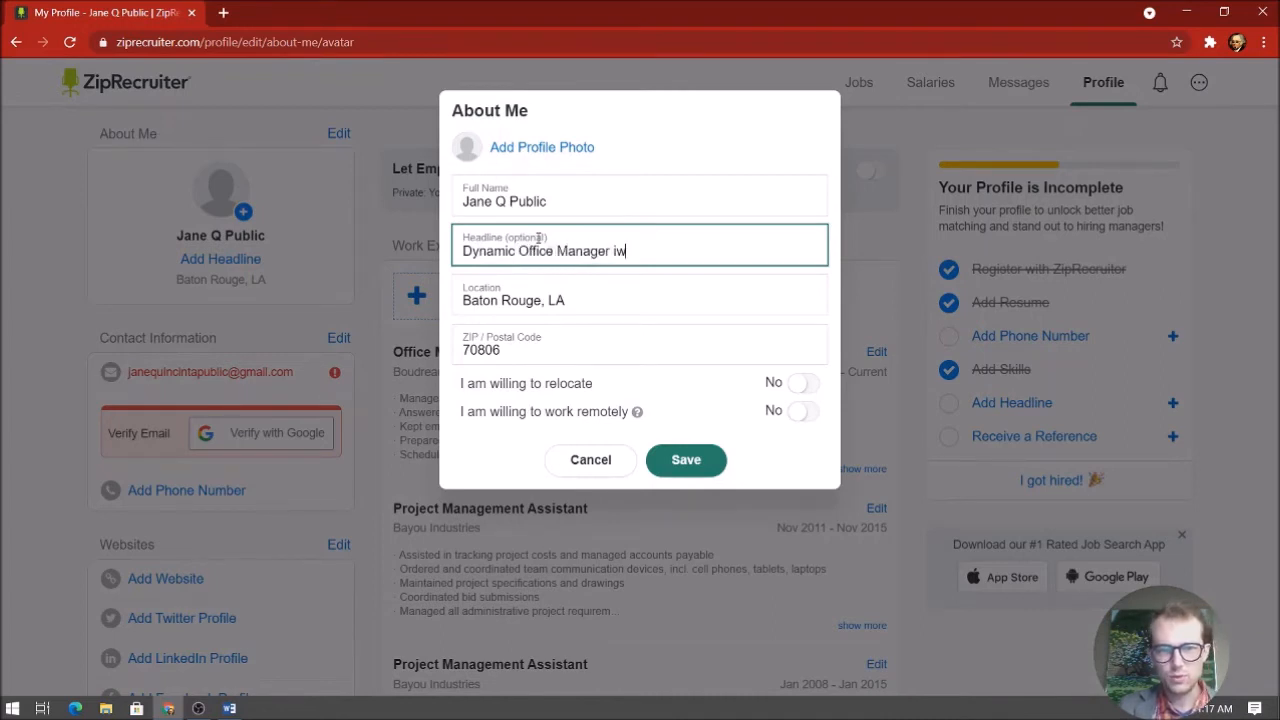
pyautogui.press('BackSpace')
pyautogui.press('BackSpace')
pyautogui.press('BackSpace')
pyautogui.press('BackSpace')
pyautogui.write('with Eye')
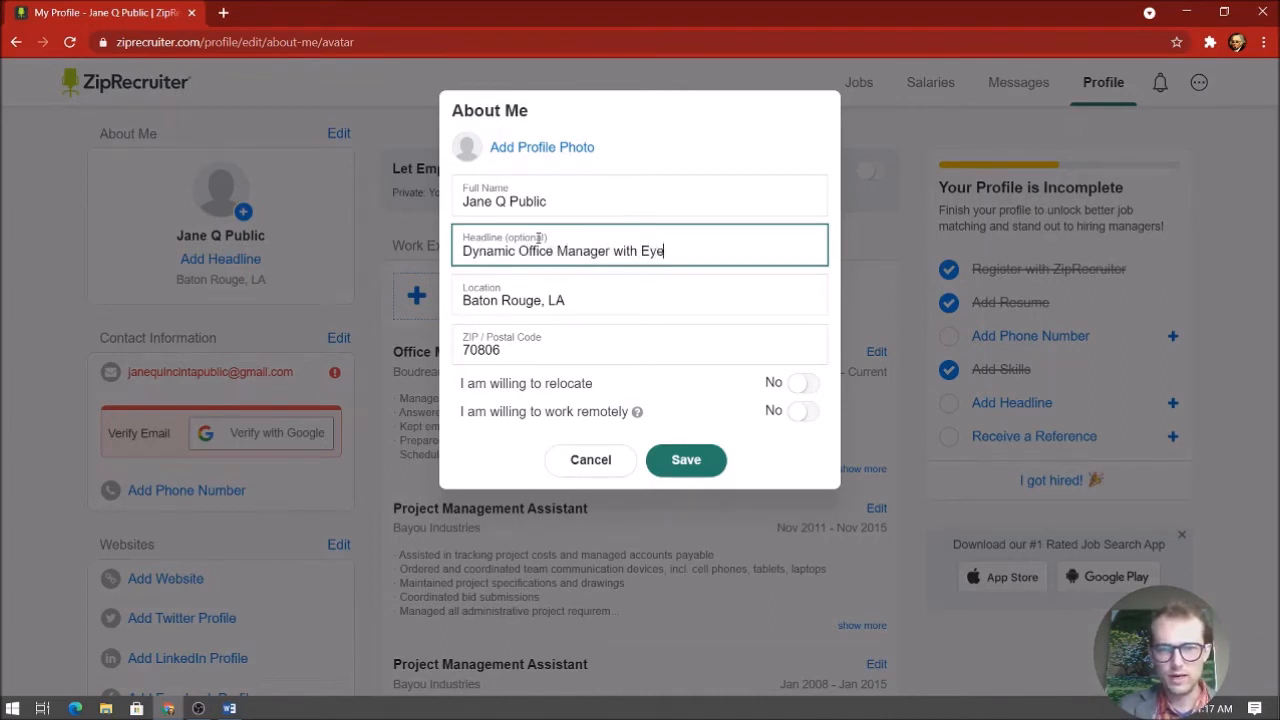
pyautogui.write(' for Detail')
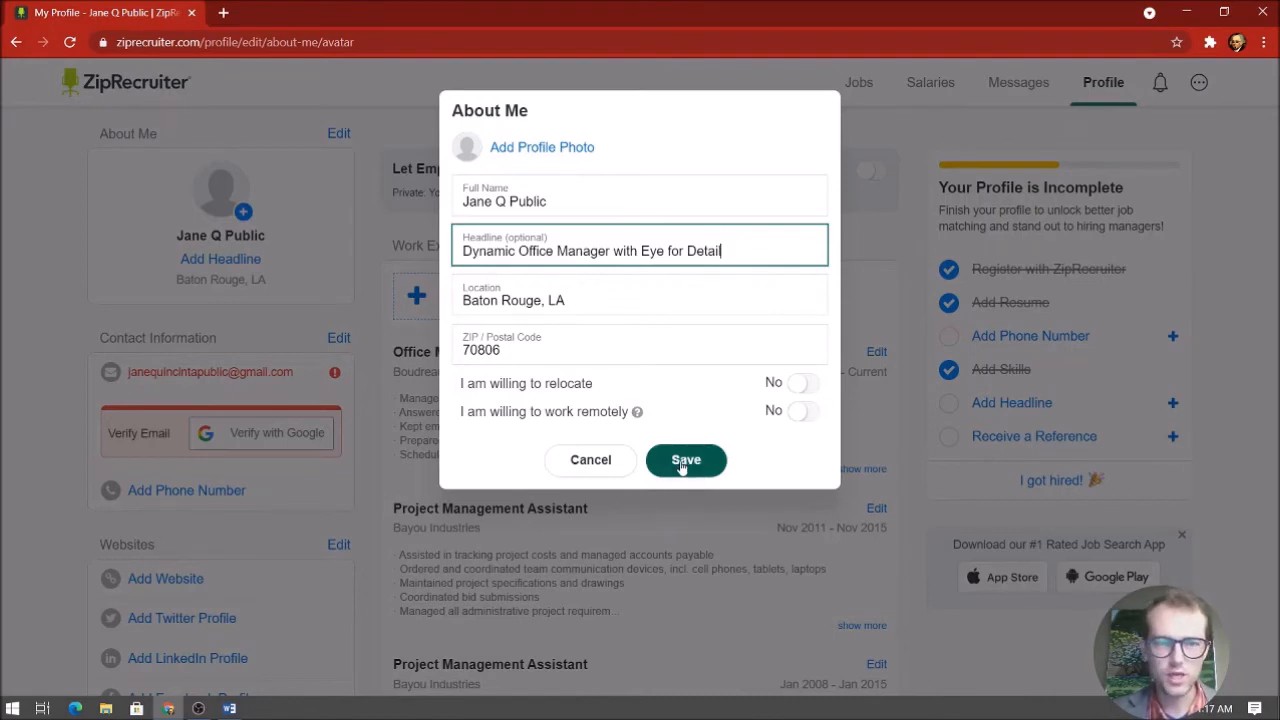
pyautogui.click(682, 462)
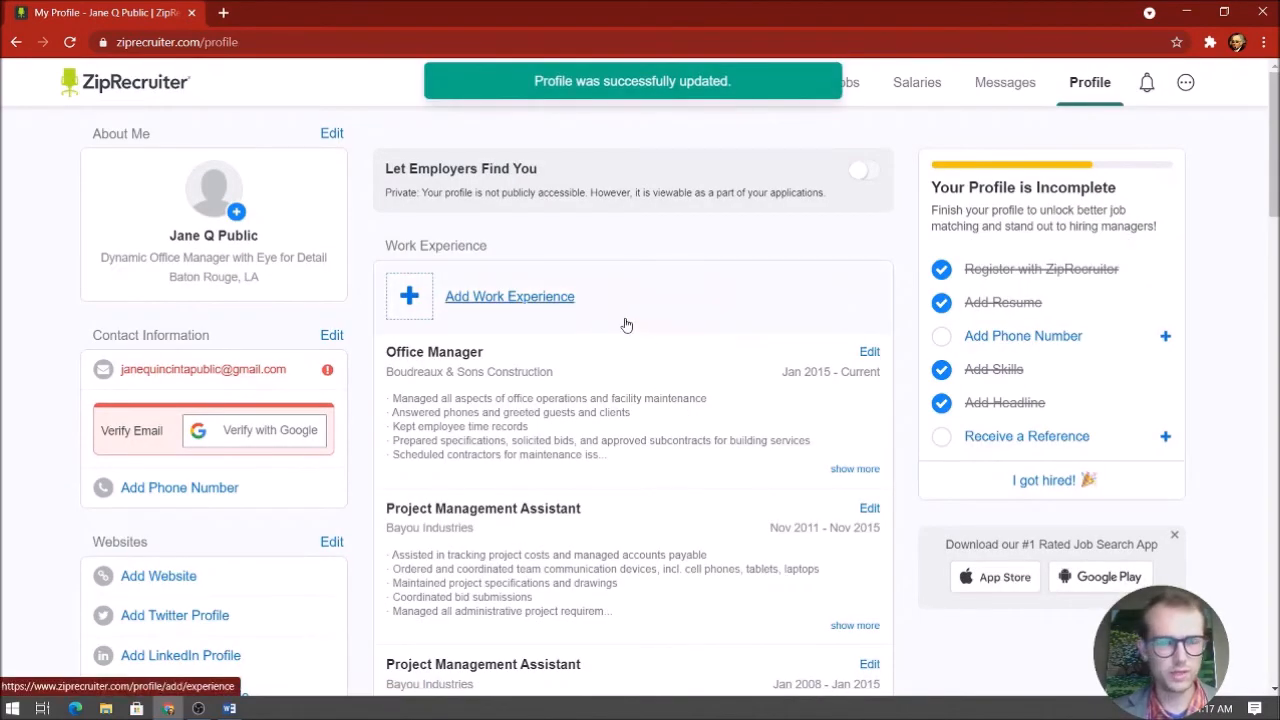
pyautogui.scroll(-1, 250, 300)
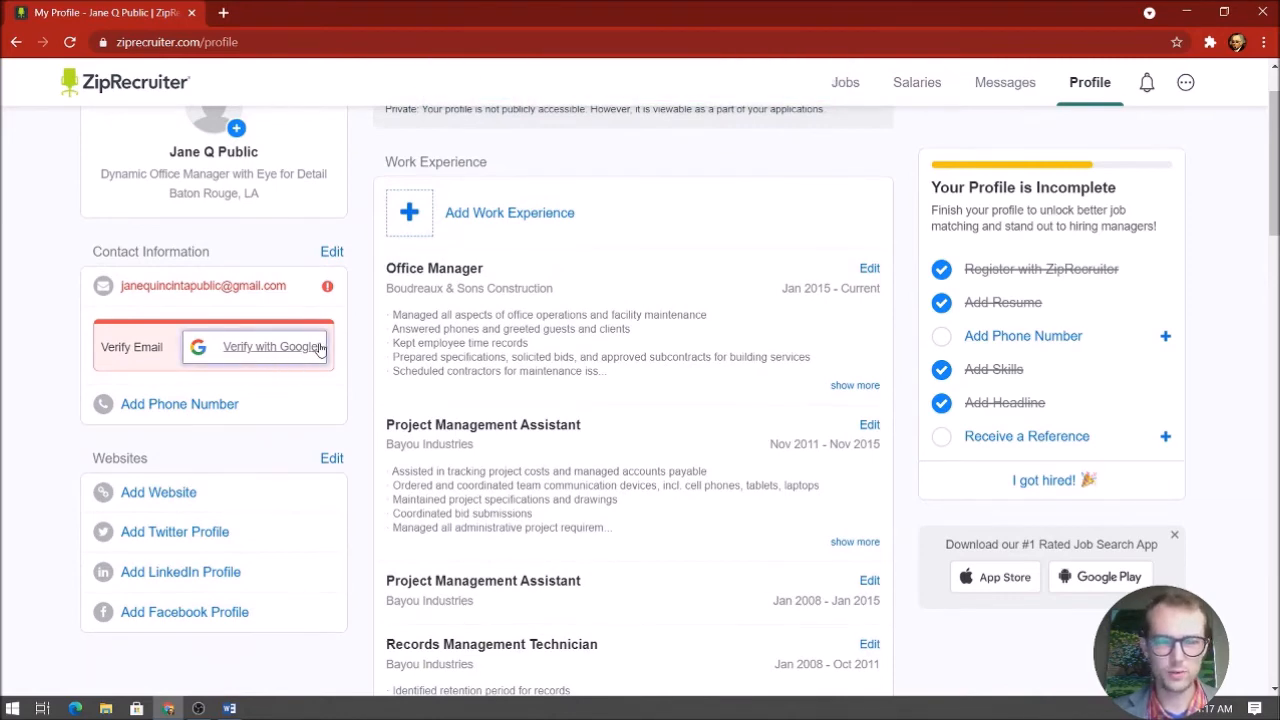
pyautogui.scroll(-1, 310, 350)
pyautogui.scroll(-2, 225, 338)
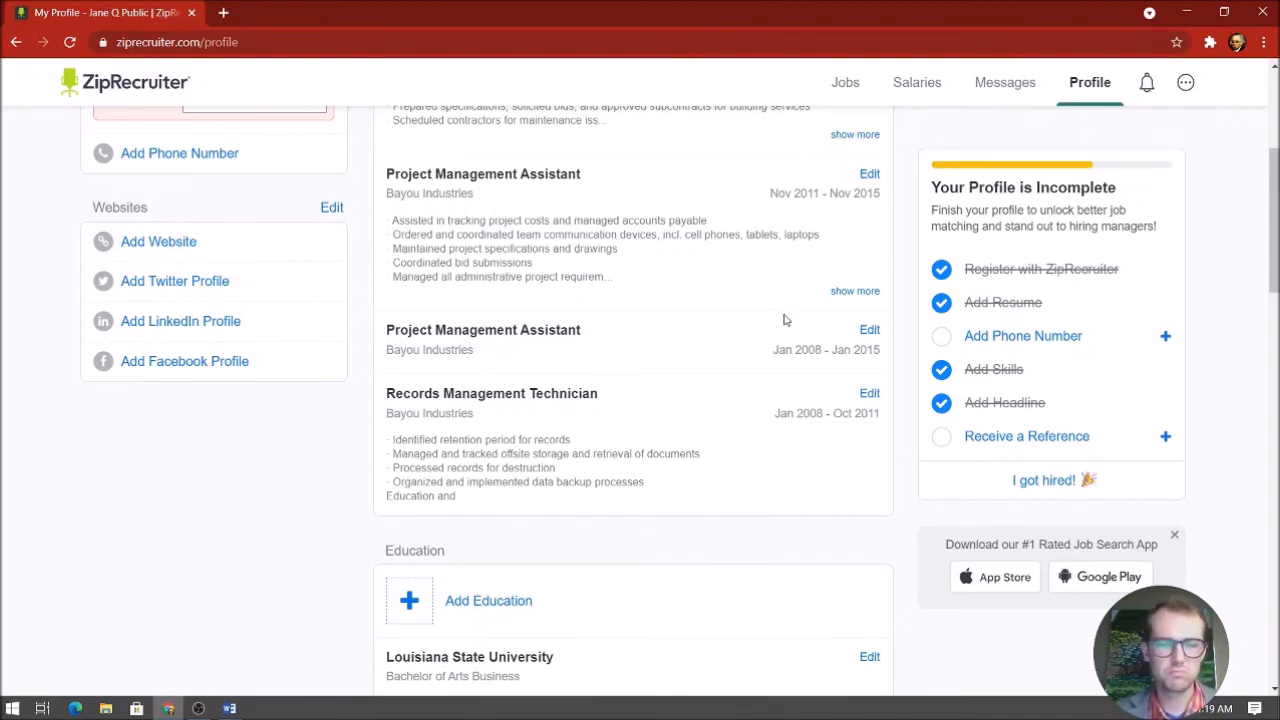
pyautogui.scroll(-2, 786, 320)
pyautogui.scroll(5, 786, 320)
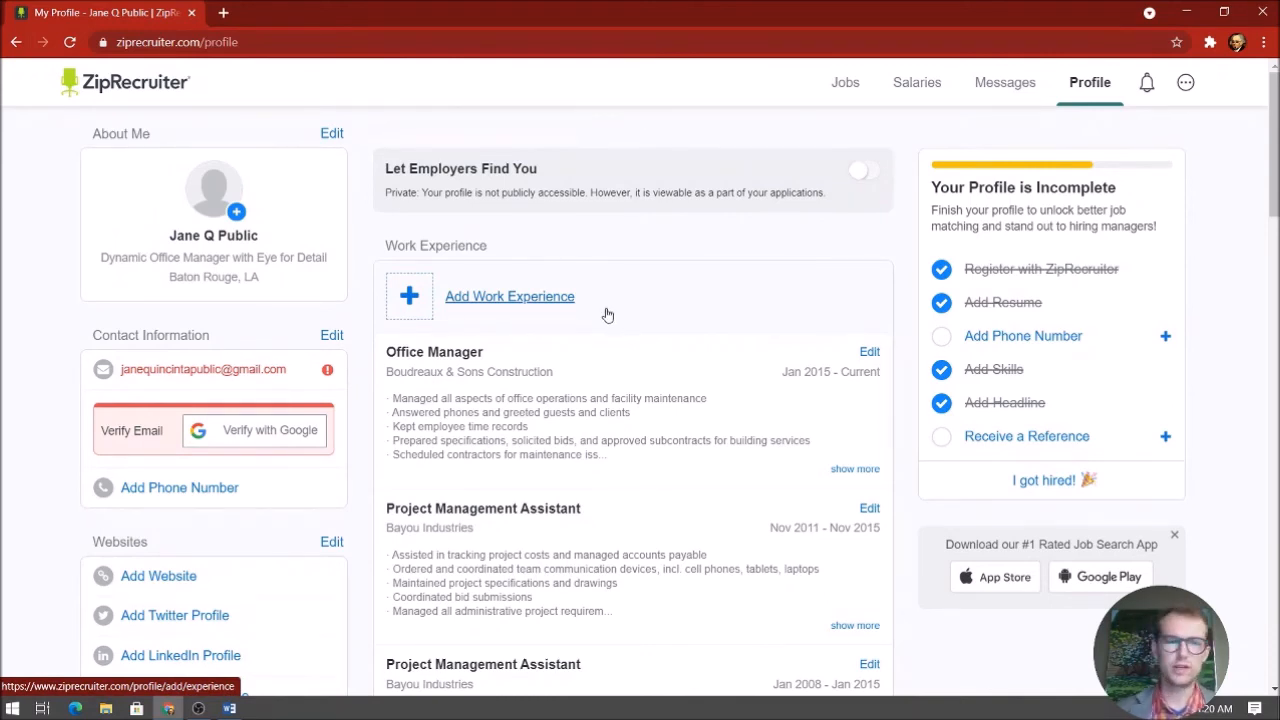
pyautogui.scroll(-6, 610, 315)
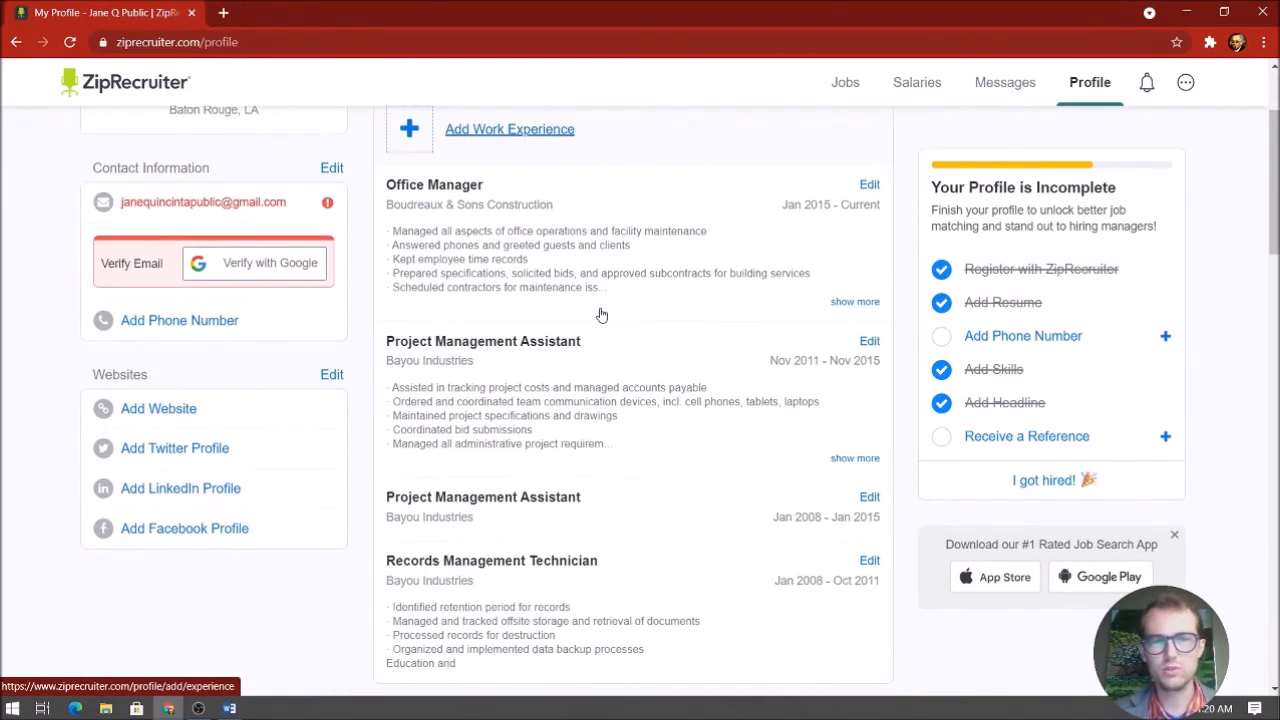
pyautogui.scroll(-1, 620, 305)
pyautogui.scroll(-2, 618, 308)
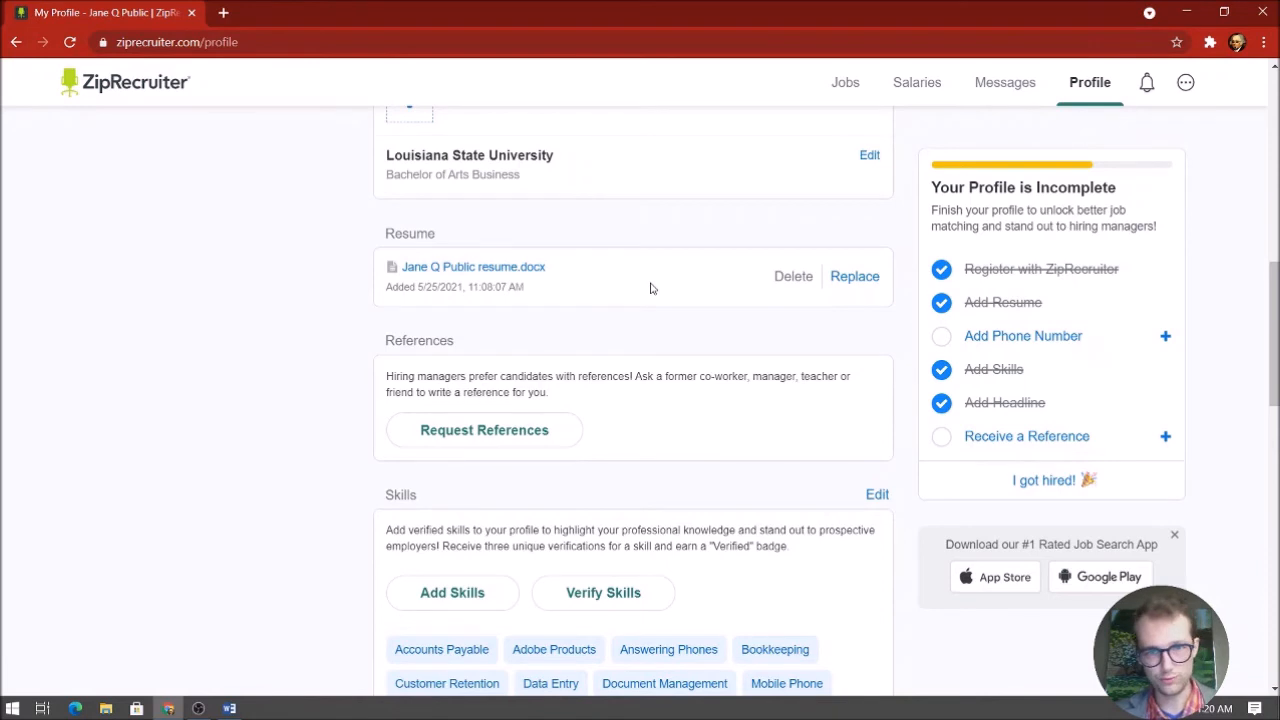
pyautogui.scroll(-1, 645, 289)
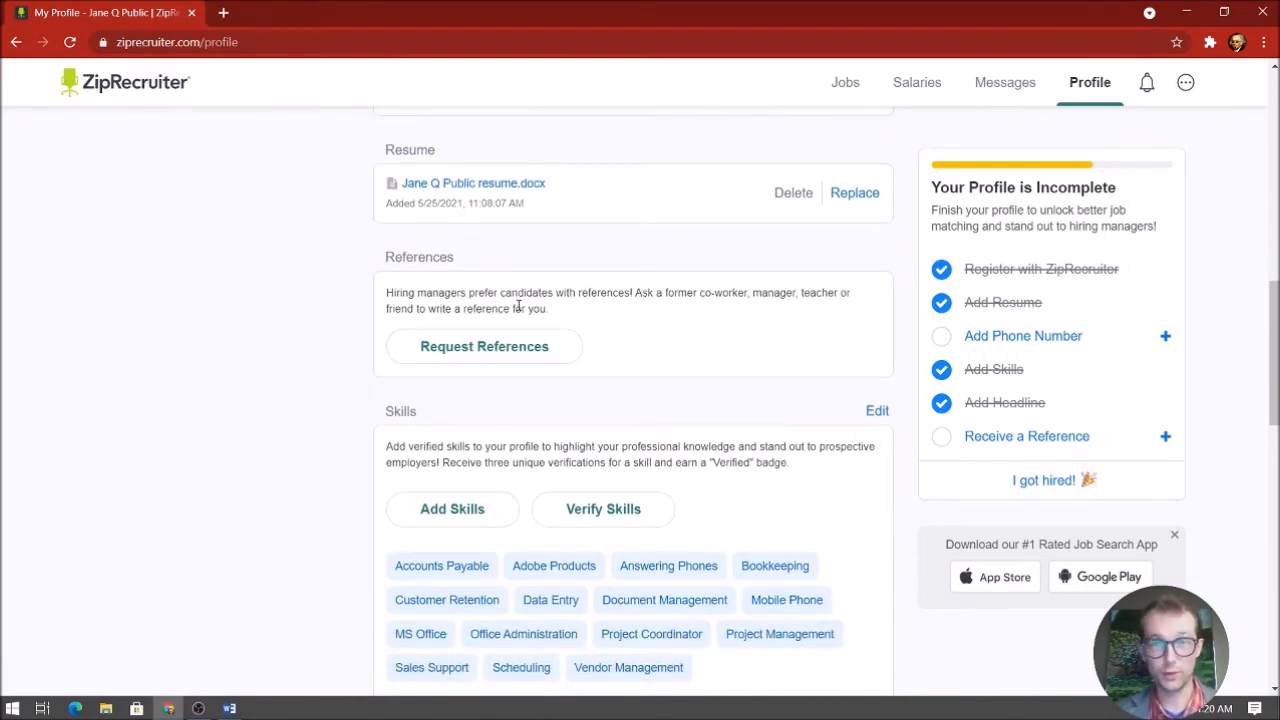
pyautogui.scroll(-3, 614, 334)
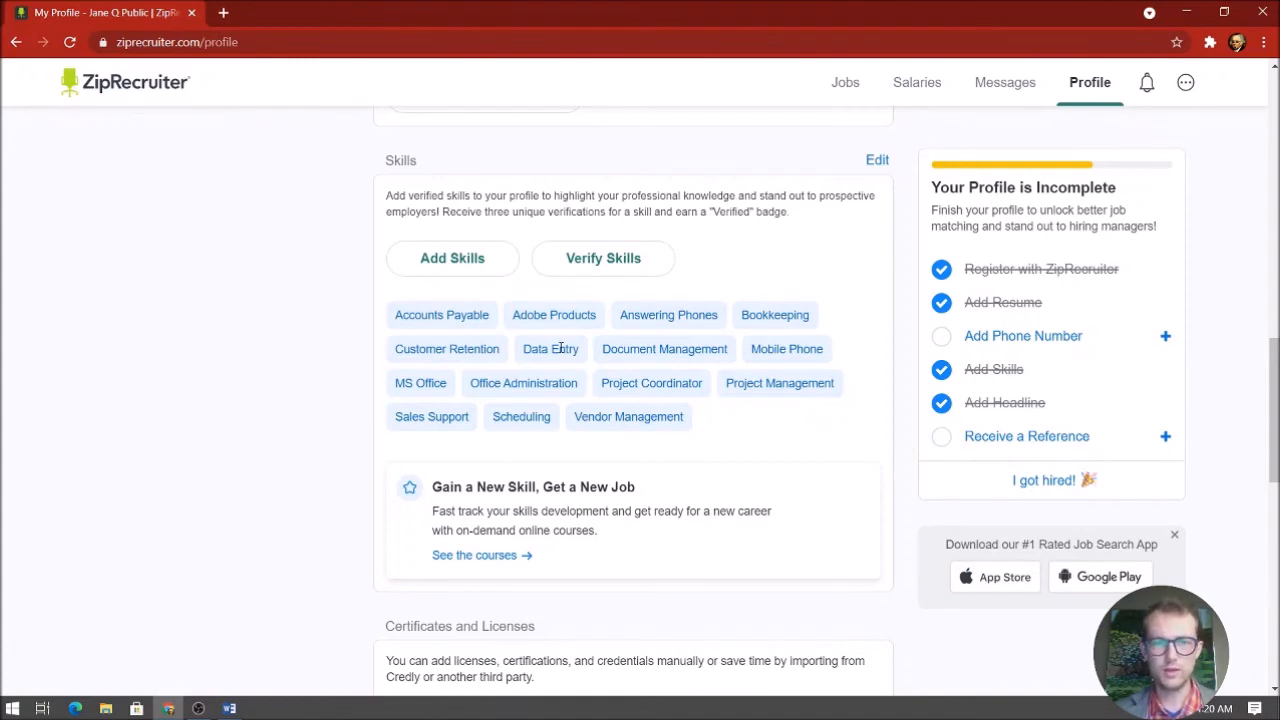
pyautogui.scroll(-2, 591, 316)
pyautogui.scroll(1, 634, 306)
# Add Microsoft Office as a profile skill, bringing the list to 16 skills
pyautogui.click(430, 176)
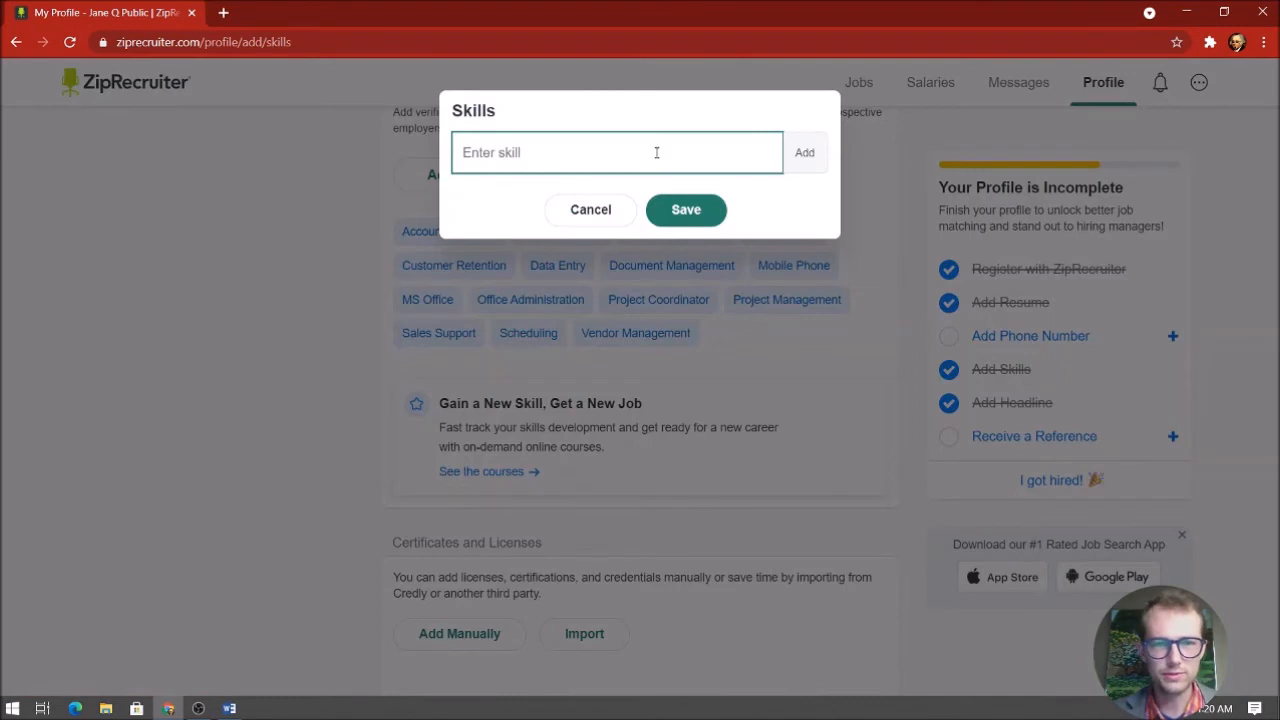
pyautogui.write('Micro')
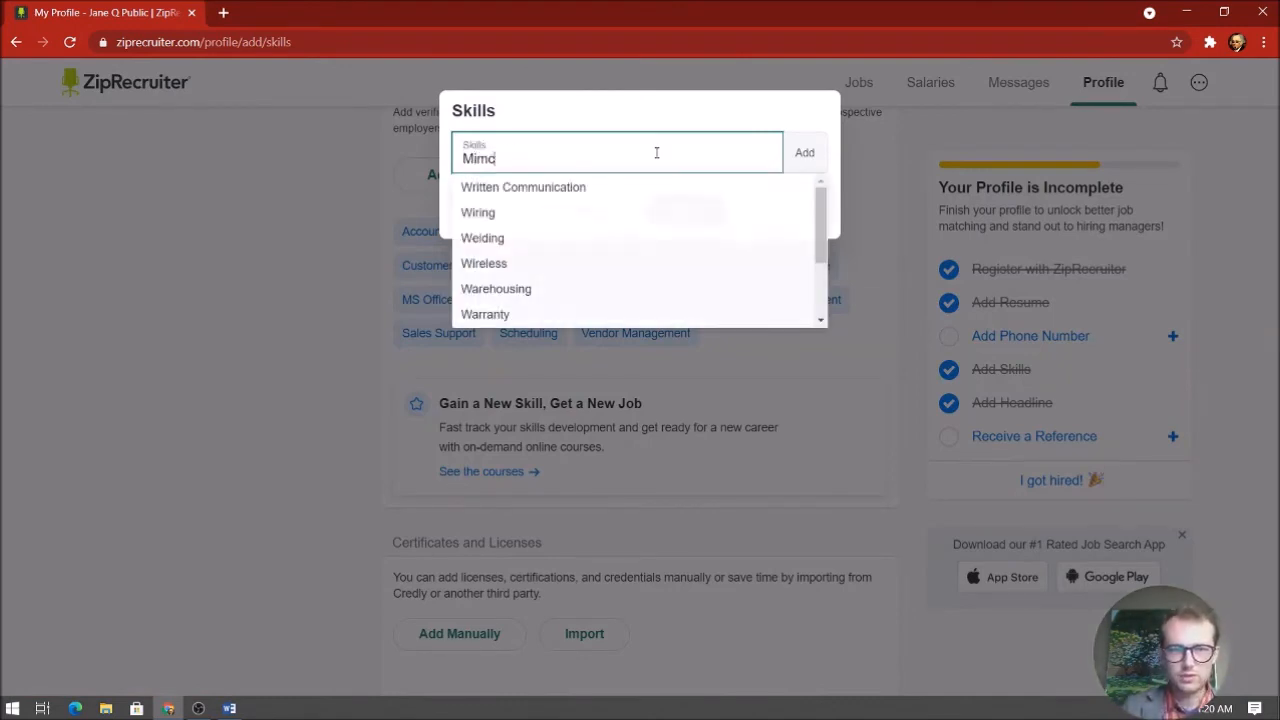
pyautogui.write('soft')
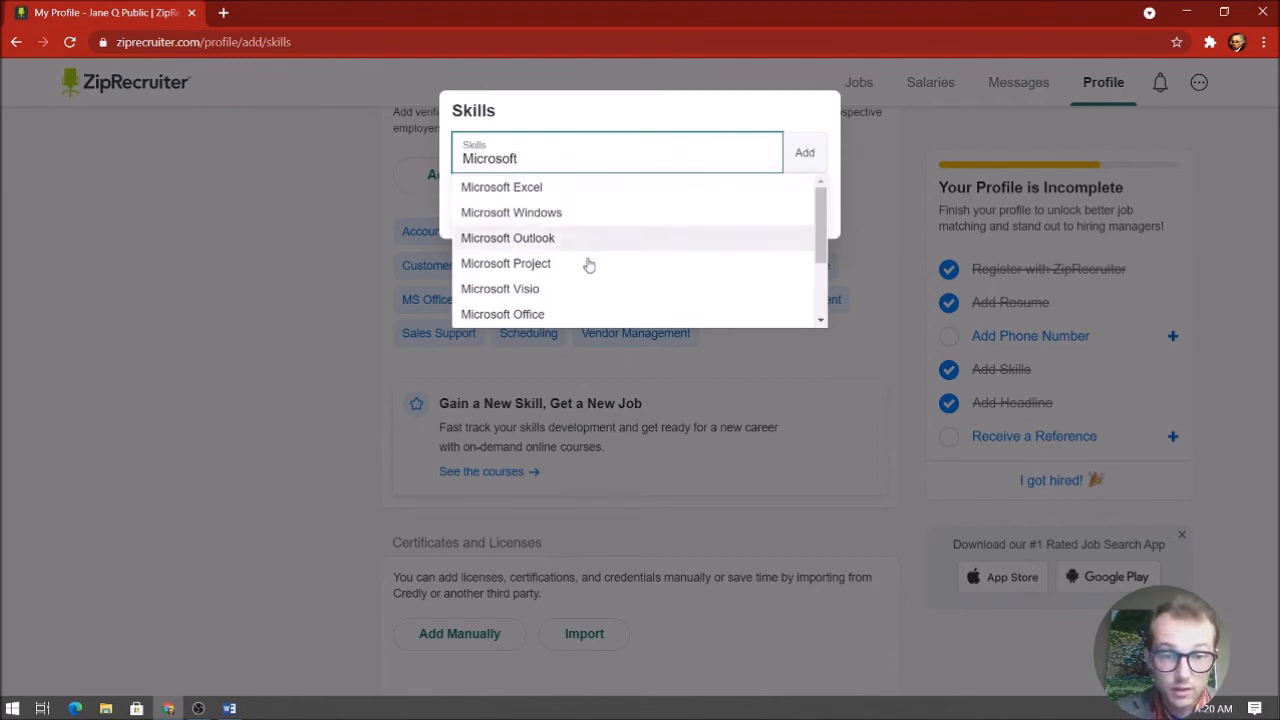
pyautogui.click(551, 314)
pyautogui.click(697, 243)
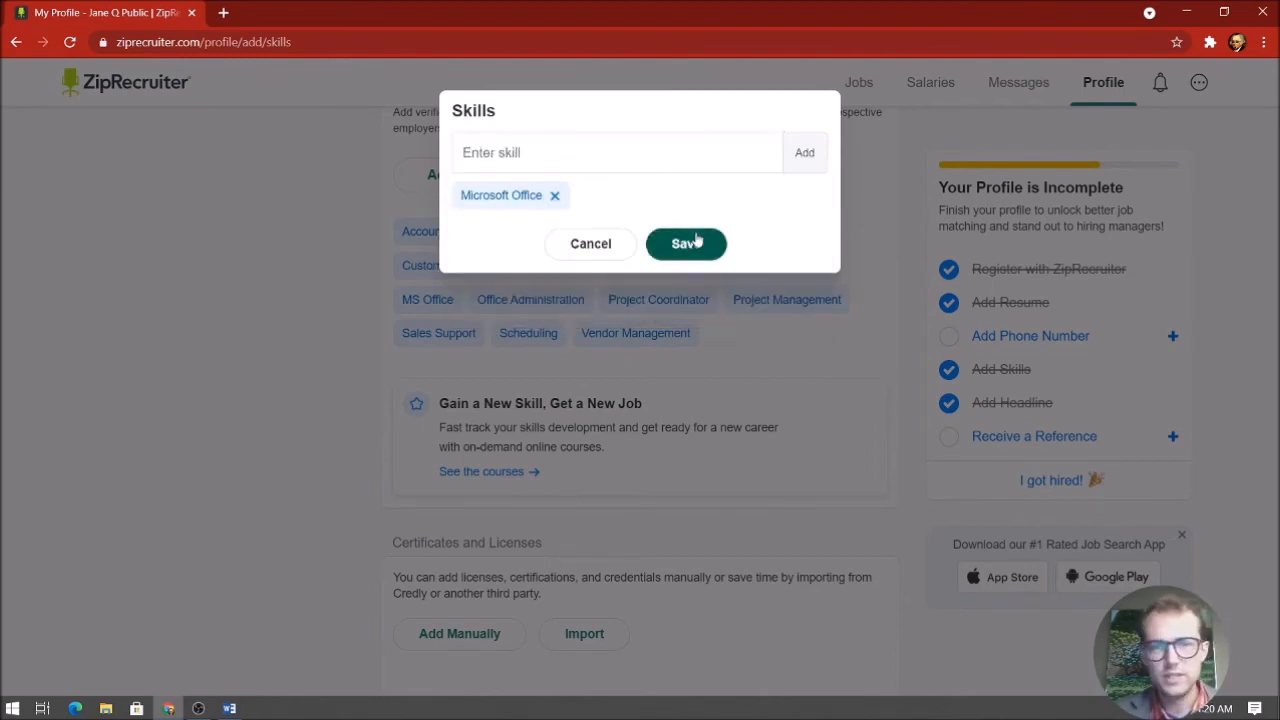
pyautogui.scroll(-1, 757, 362)
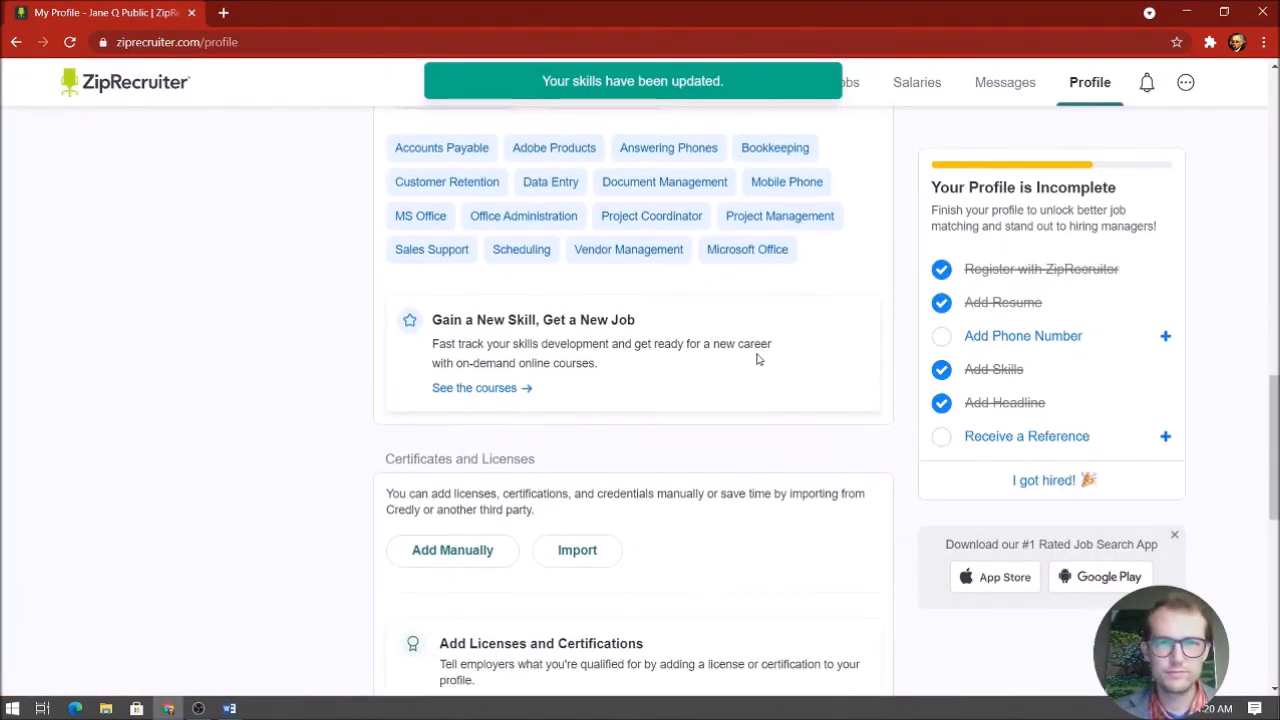
# Review the profile down to Minimum Desired Pay, then go to Messages
pyautogui.scroll(-2, 757, 358)
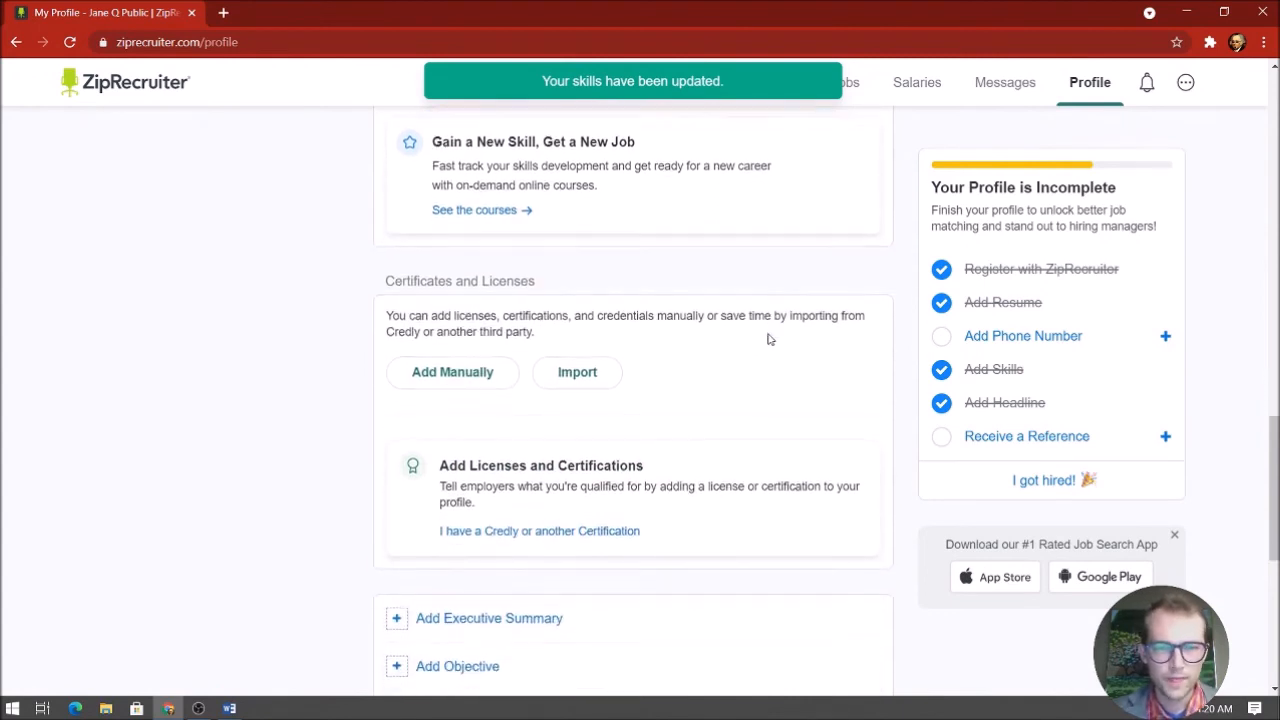
pyautogui.scroll(-2, 780, 325)
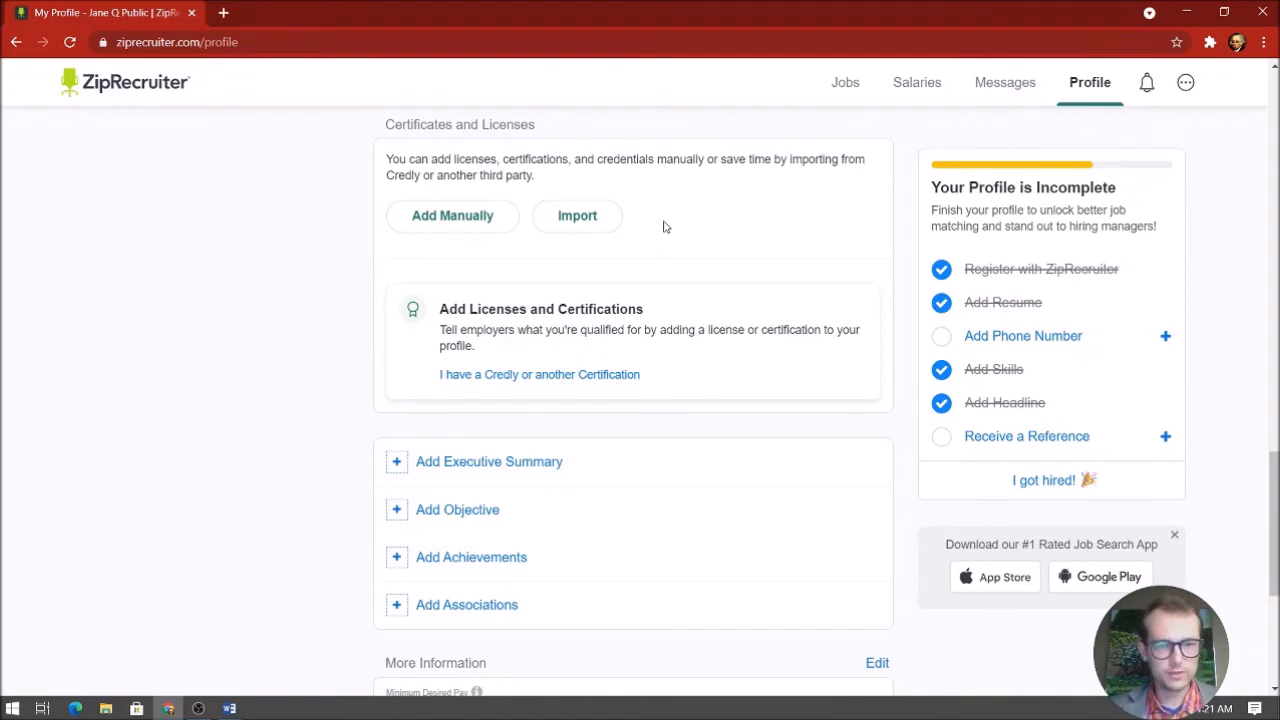
pyautogui.scroll(-3, 663, 227)
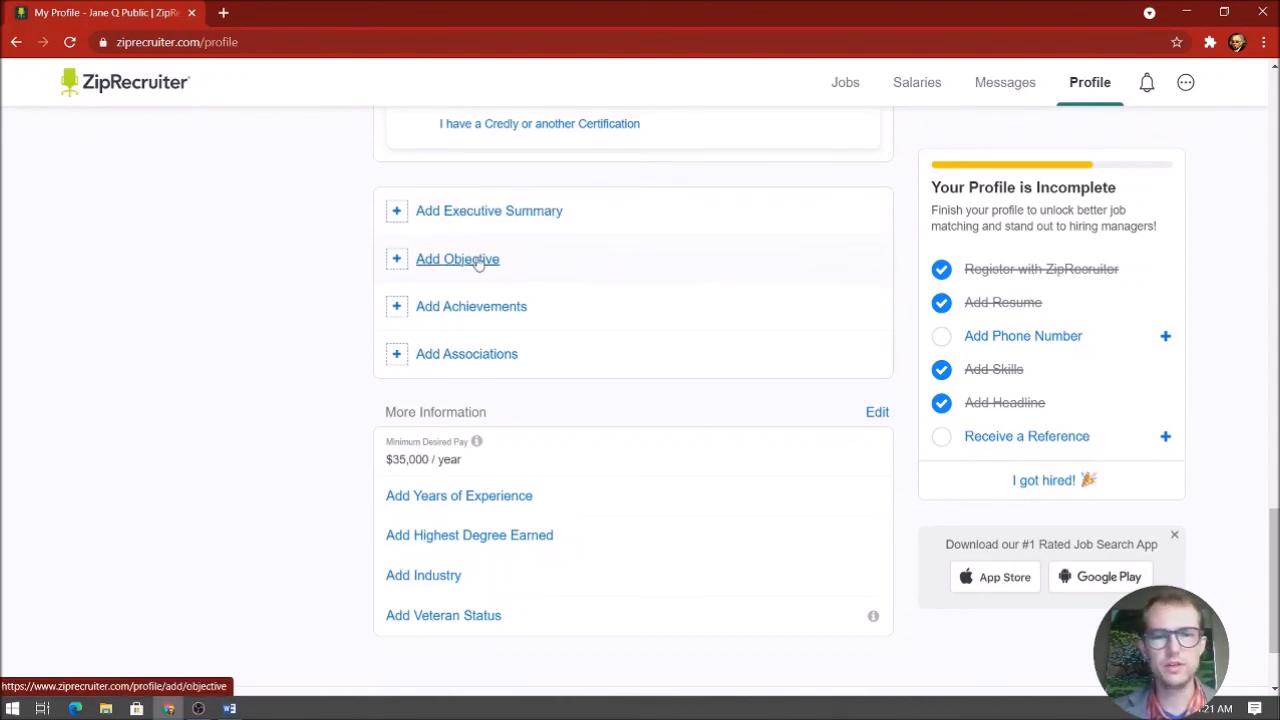
pyautogui.scroll(-2, 631, 363)
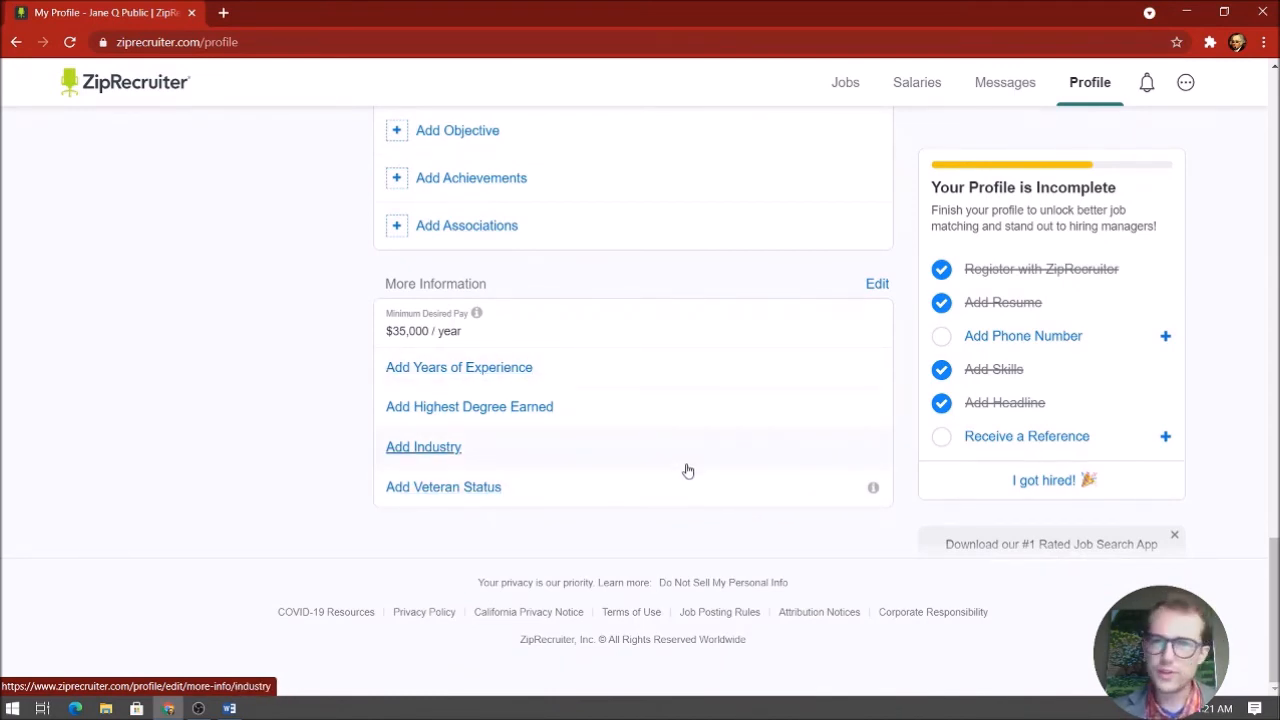
pyautogui.scroll(15, 687, 470)
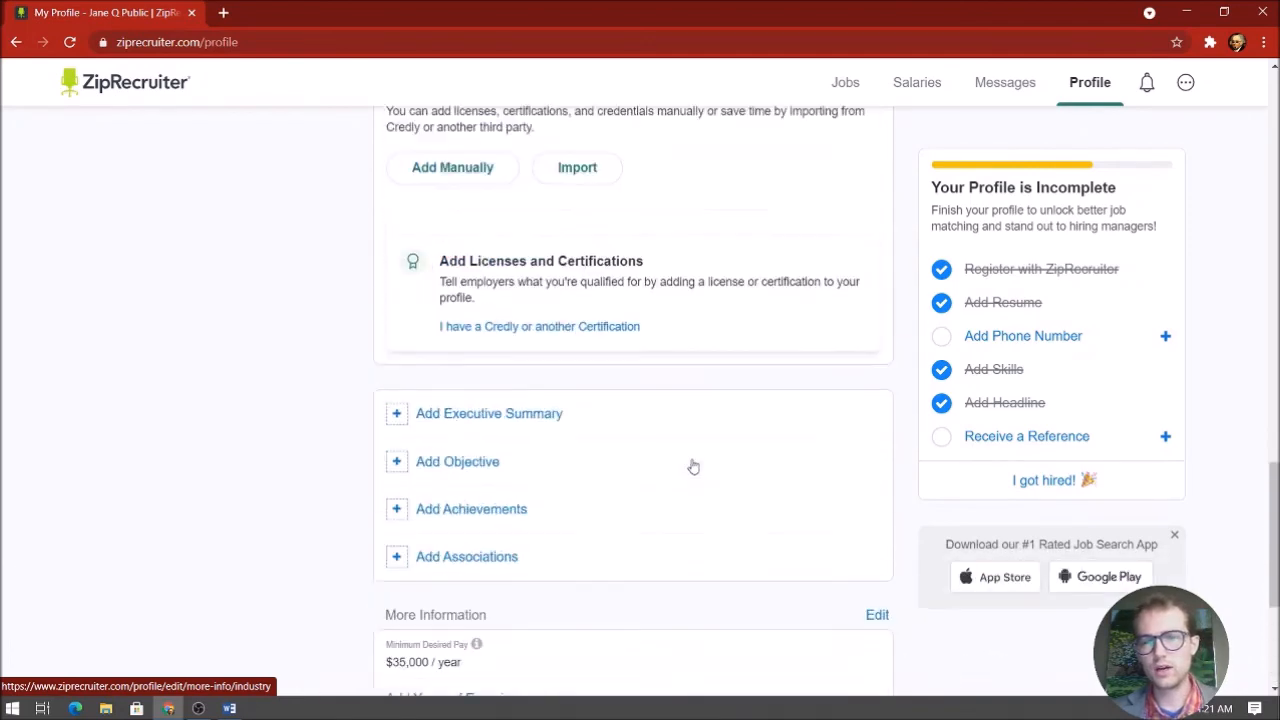
pyautogui.scroll(1, 715, 383)
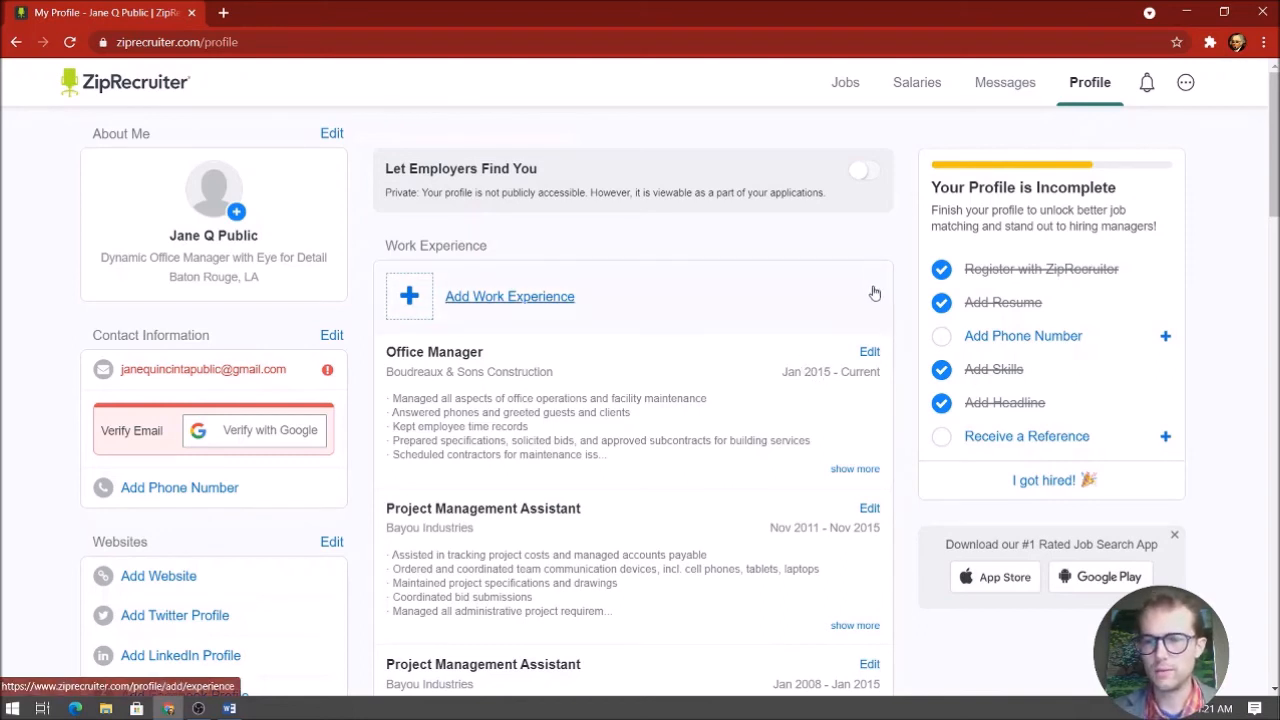
pyautogui.click(1028, 86)
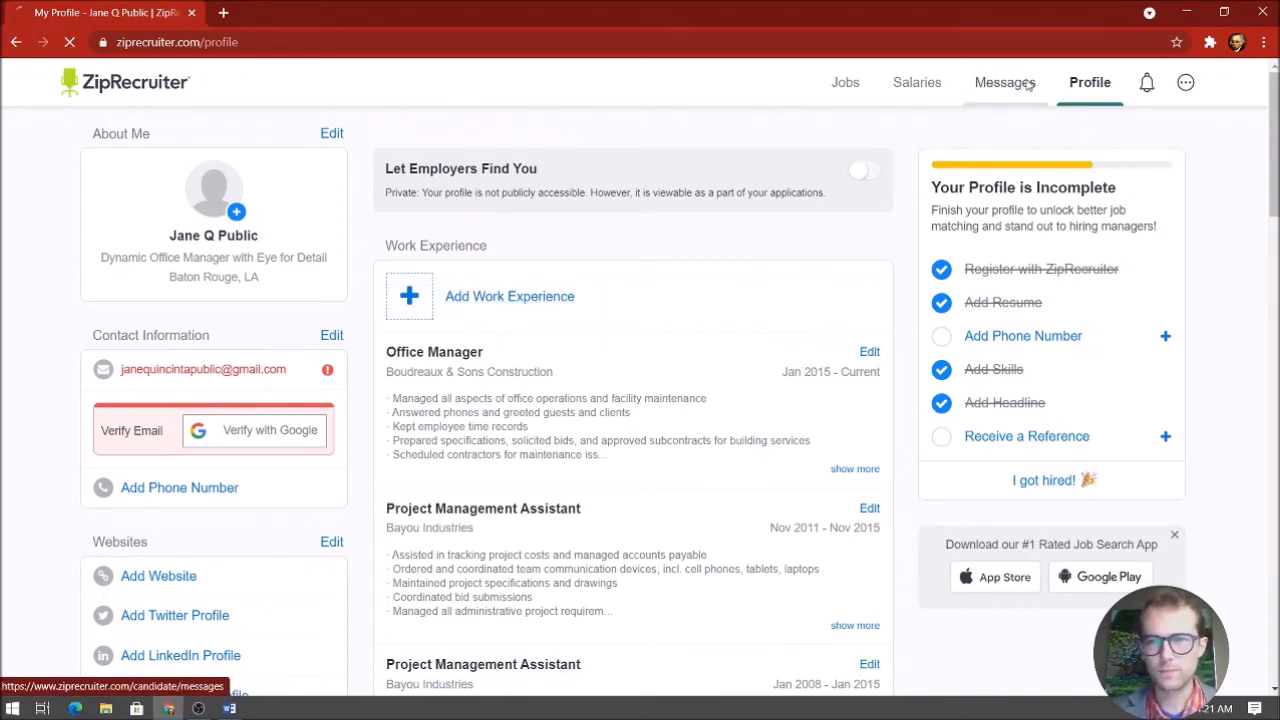
# Get past the Messages welcome screen and open the Salaries page for Baton Rouge, LA
pyautogui.scroll(-2, 1189, 239)
pyautogui.scroll(2, 1188, 240)
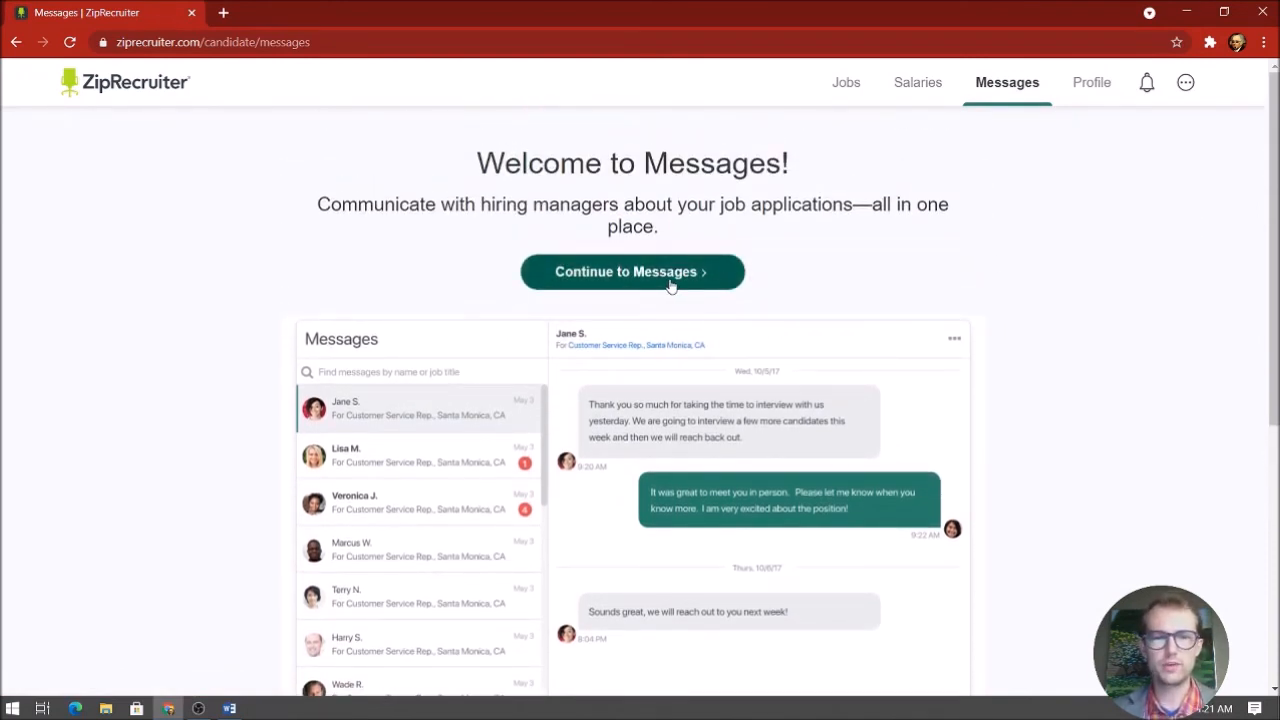
pyautogui.click(630, 272)
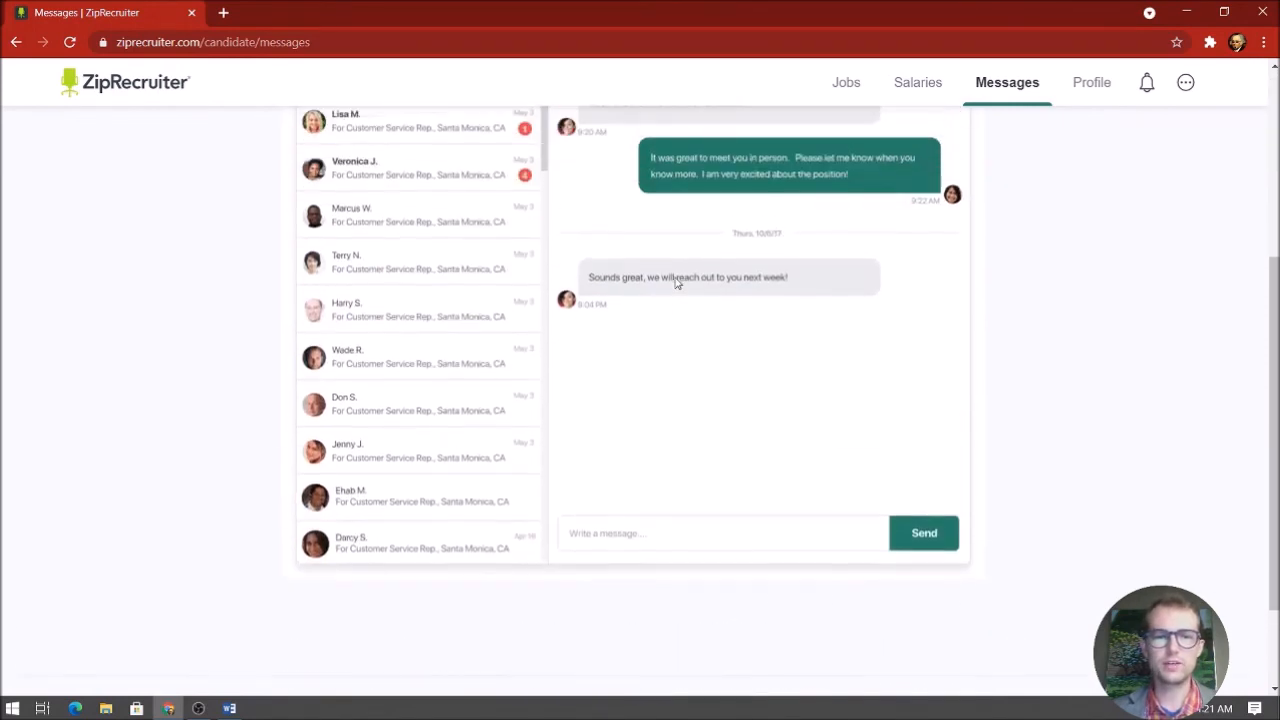
pyautogui.scroll(4, 675, 283)
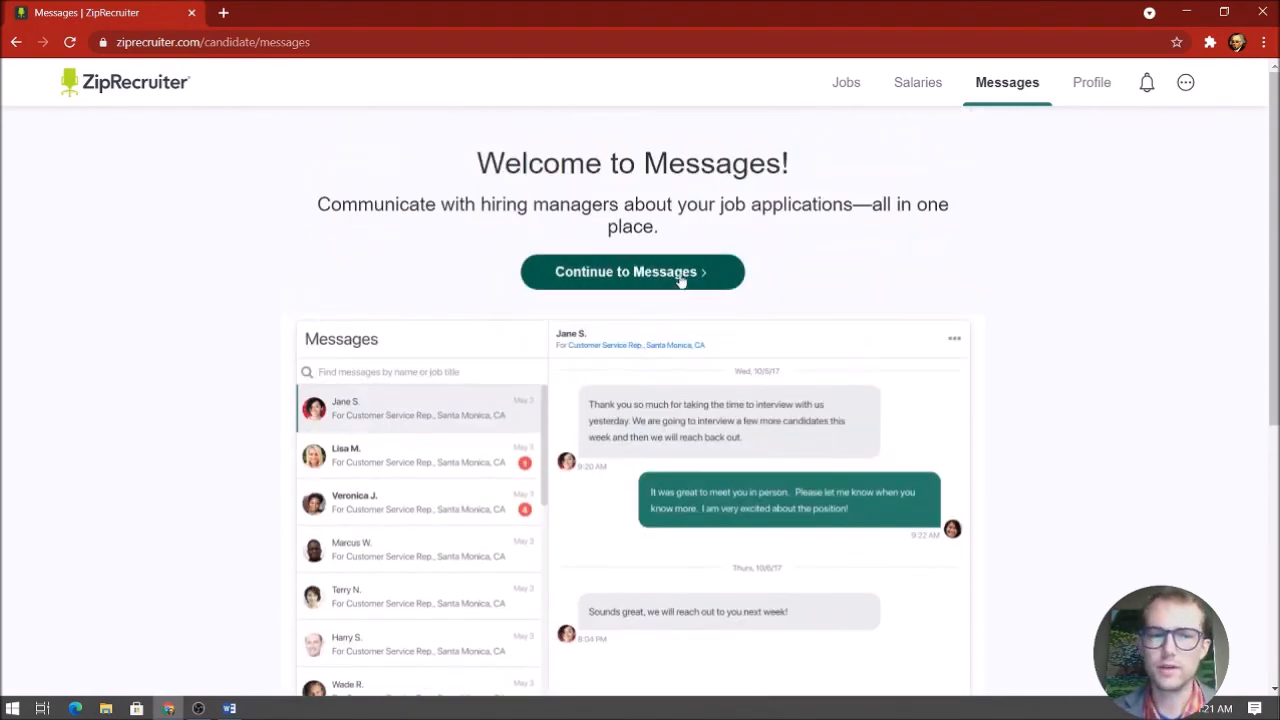
pyautogui.click(940, 89)
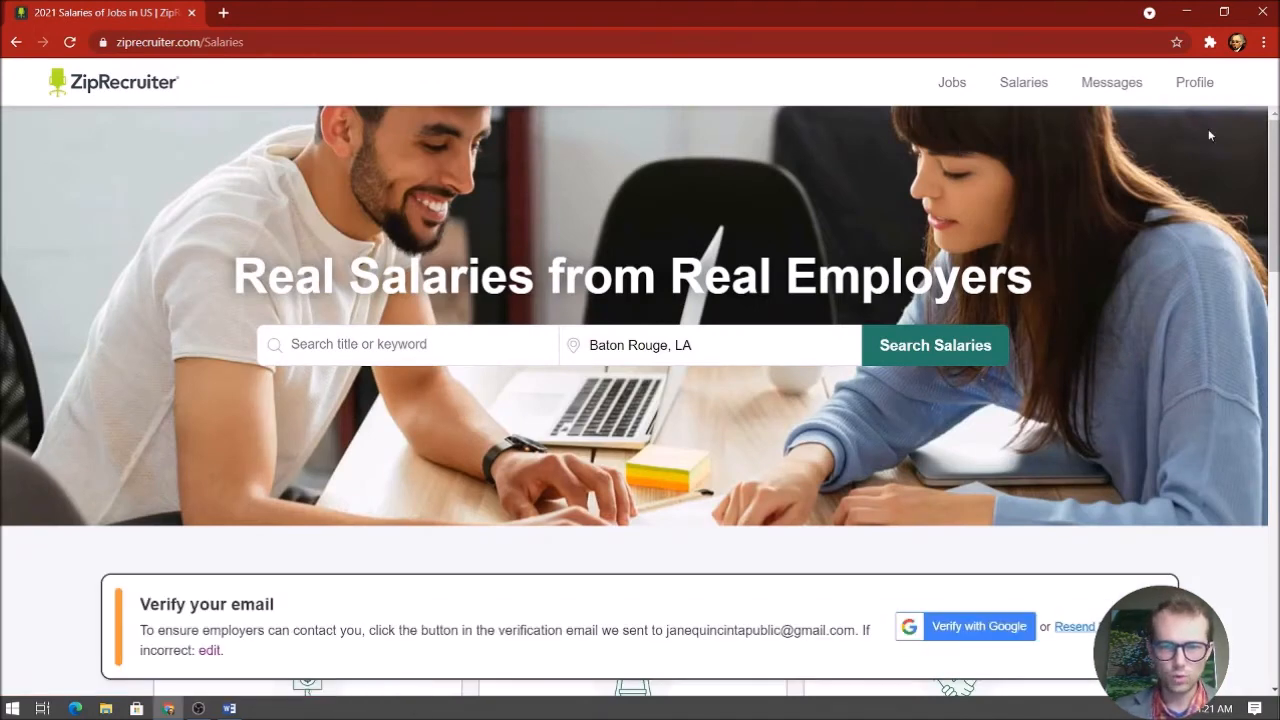
# Search salaries for the Office Manager job title in Baton Rouge, LA
pyautogui.scroll(-3, 1125, 235)
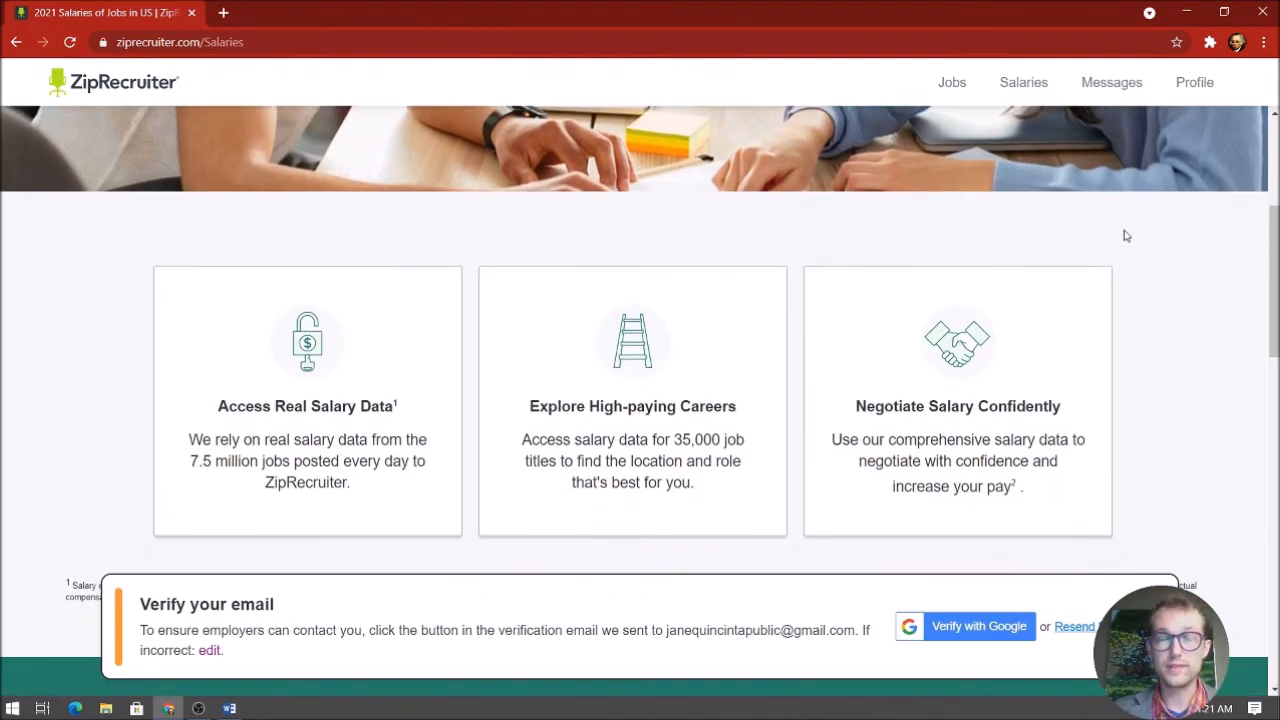
pyautogui.scroll(-7, 1125, 235)
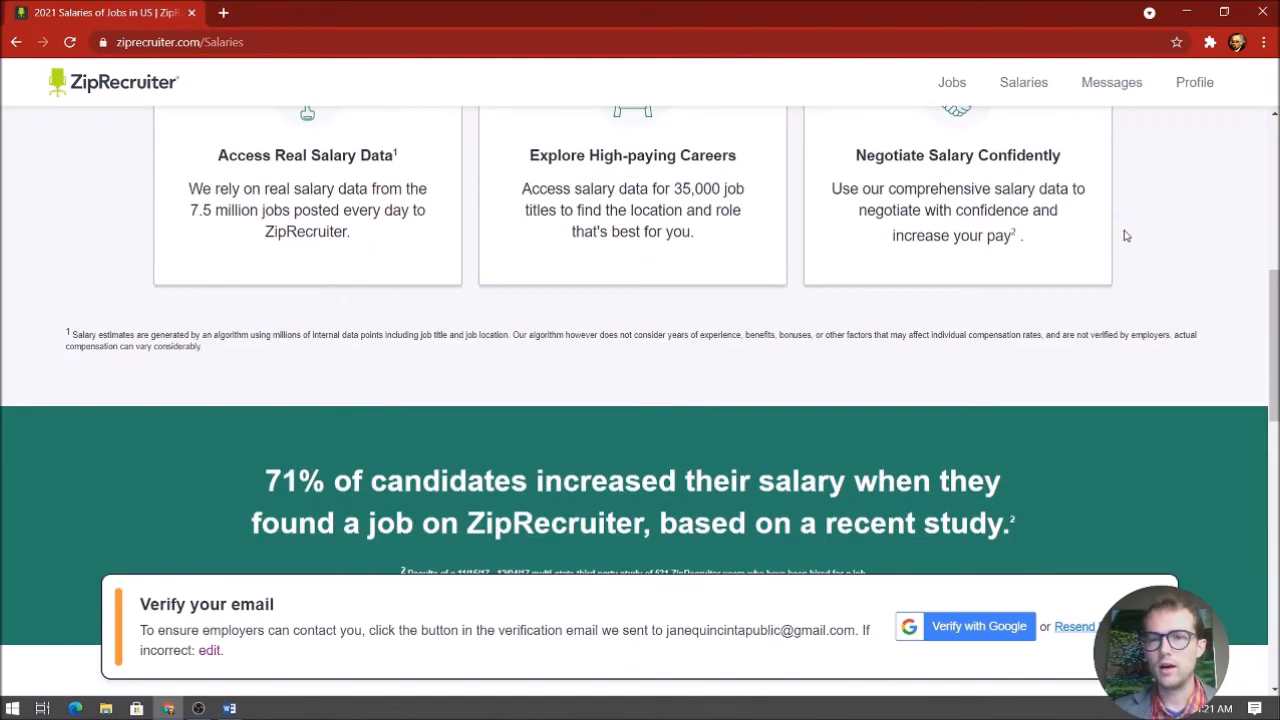
pyautogui.scroll(5, 1125, 235)
pyautogui.scroll(6, 1125, 235)
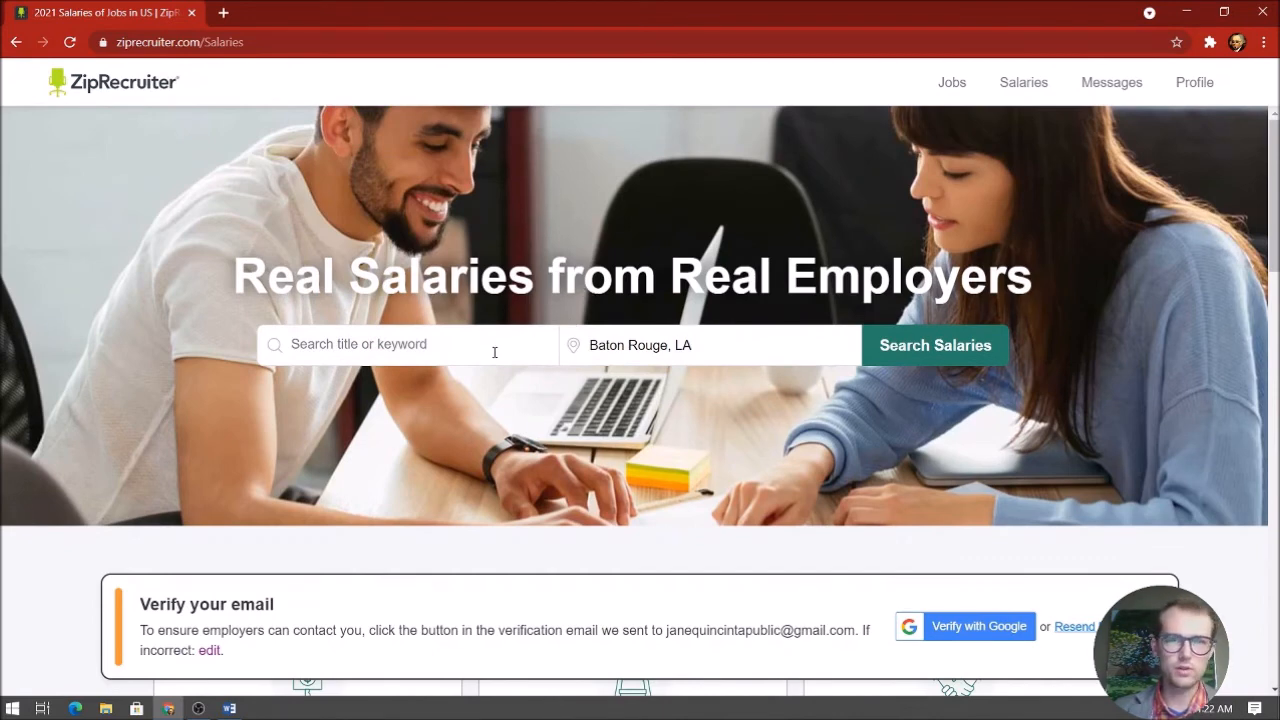
pyautogui.click(502, 347)
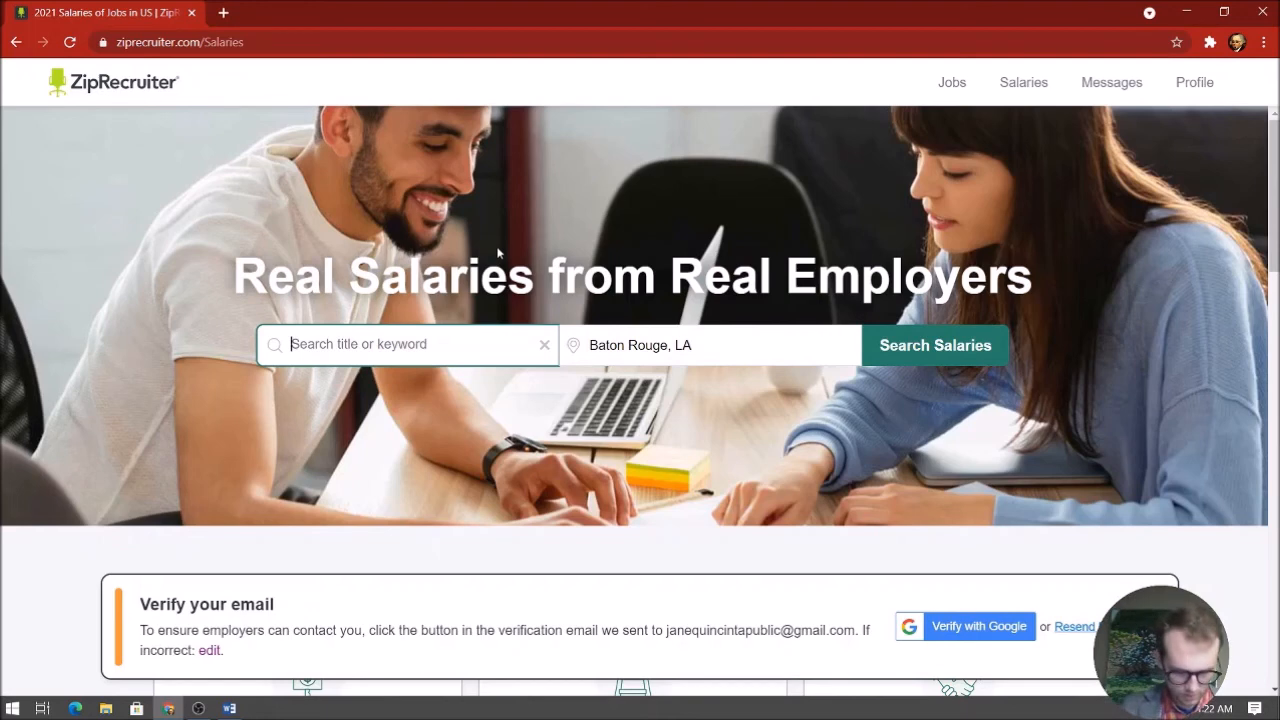
pyautogui.write('office')
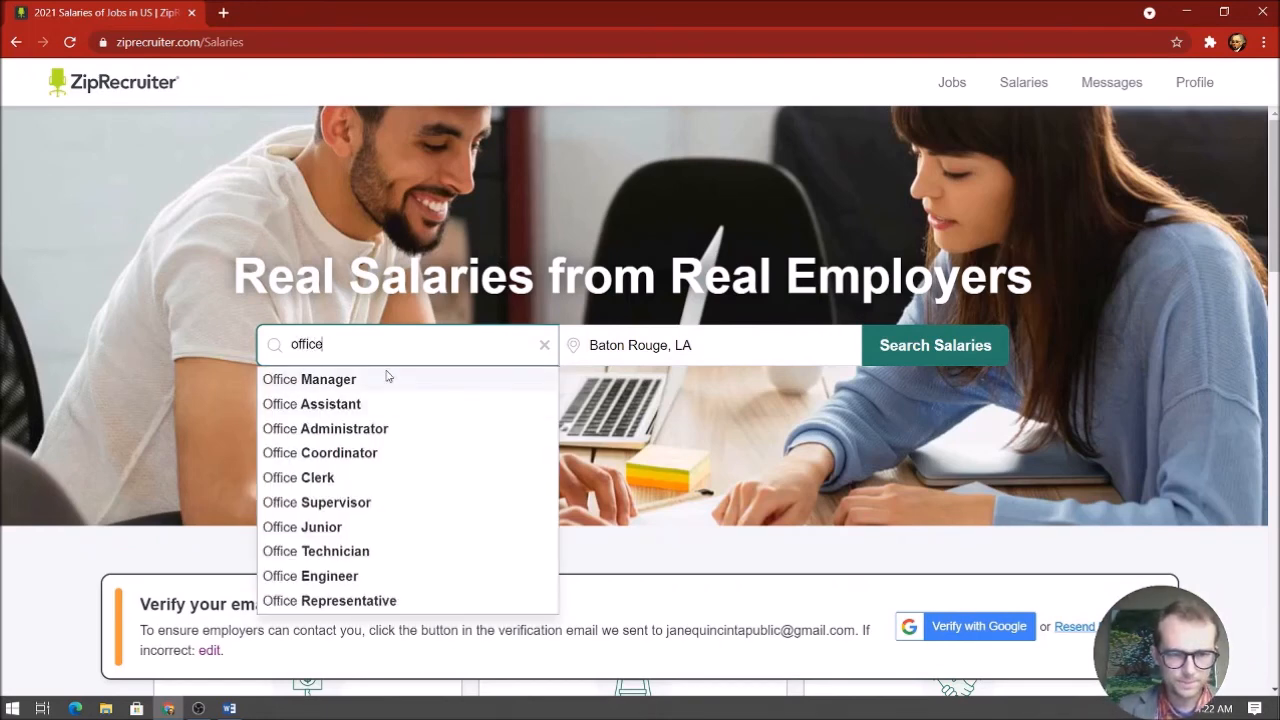
pyautogui.click(385, 378)
pyautogui.click(985, 357)
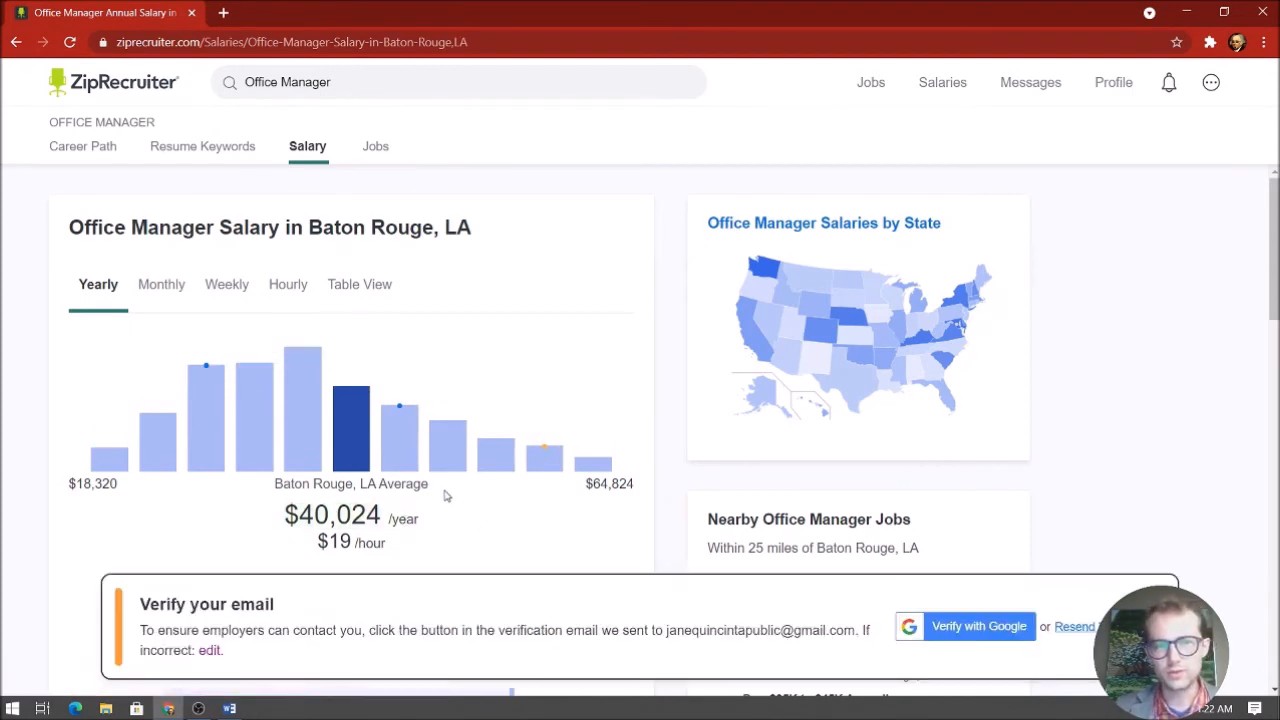
# Review the results: $40,024 yearly average in Baton Rouge versus $38,816 nationwide
pyautogui.scroll(-3, 591, 406)
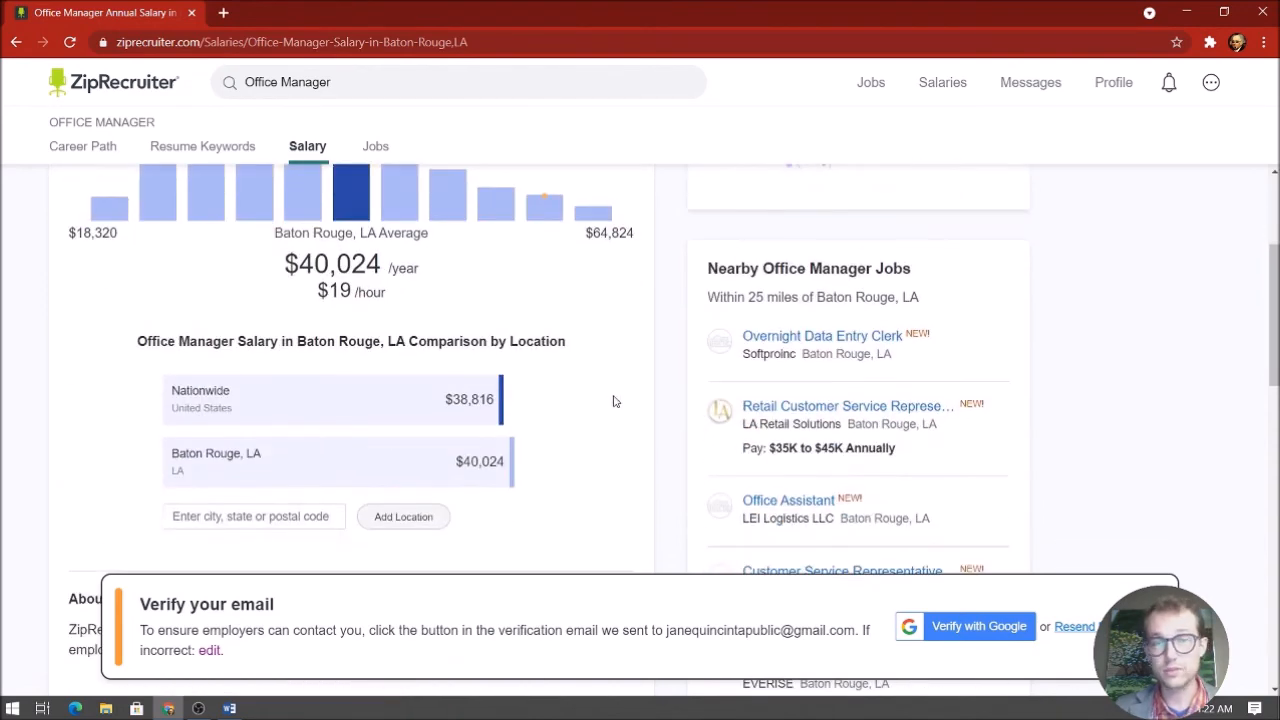
pyautogui.scroll(3, 615, 401)
pyautogui.scroll(-5, 615, 401)
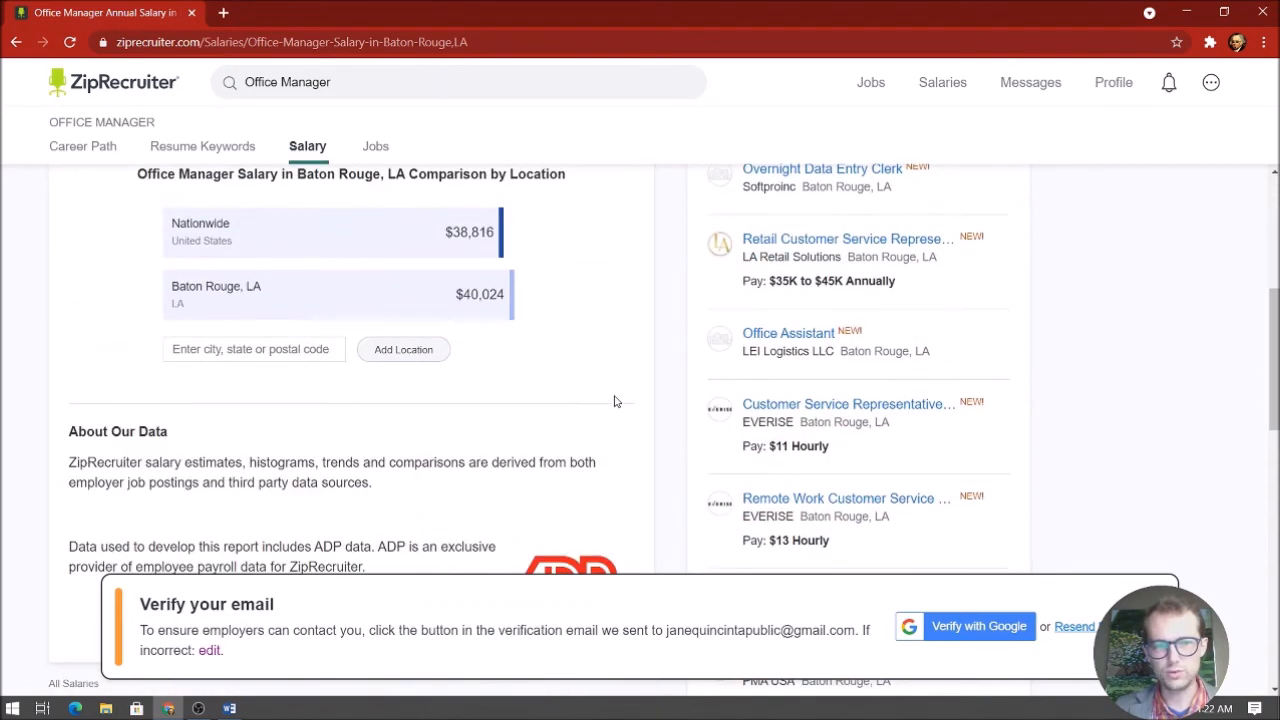
pyautogui.click(1128, 83)
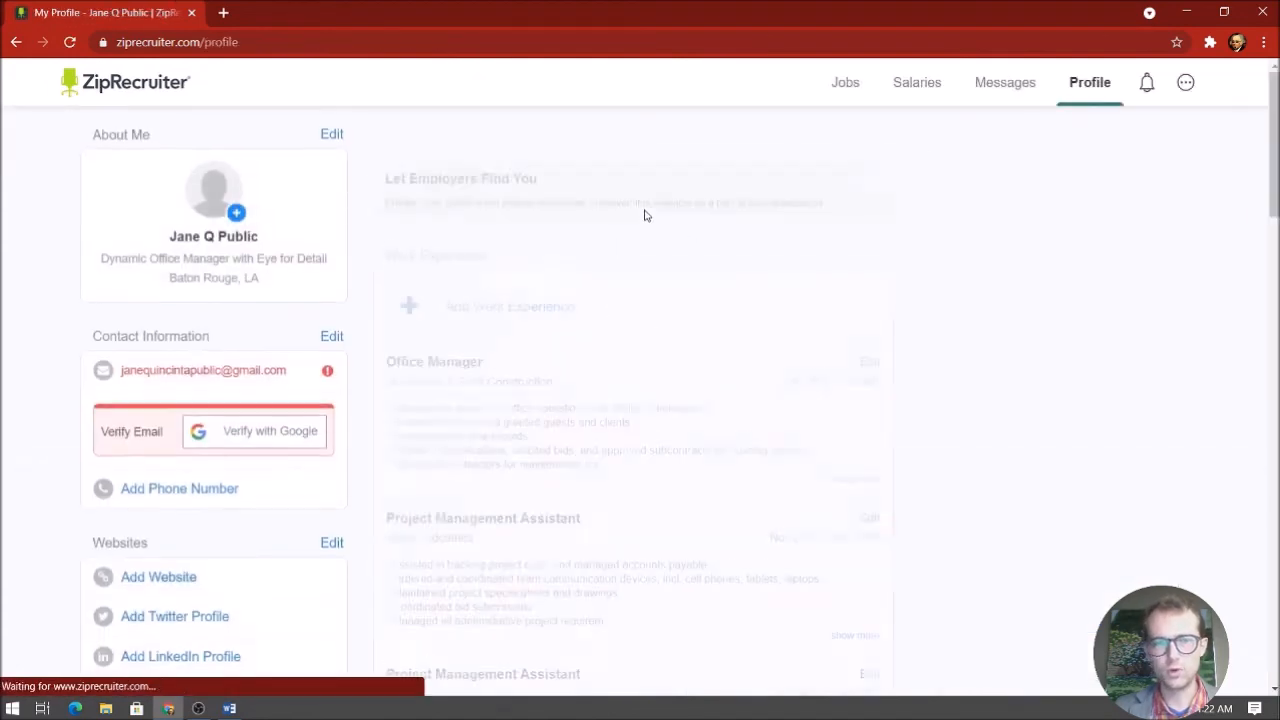
# Change the profile's Minimum Desired Pay from $35,000 to $40,000 / year and save
pyautogui.scroll(-10, 643, 214)
pyautogui.scroll(-8, 668, 280)
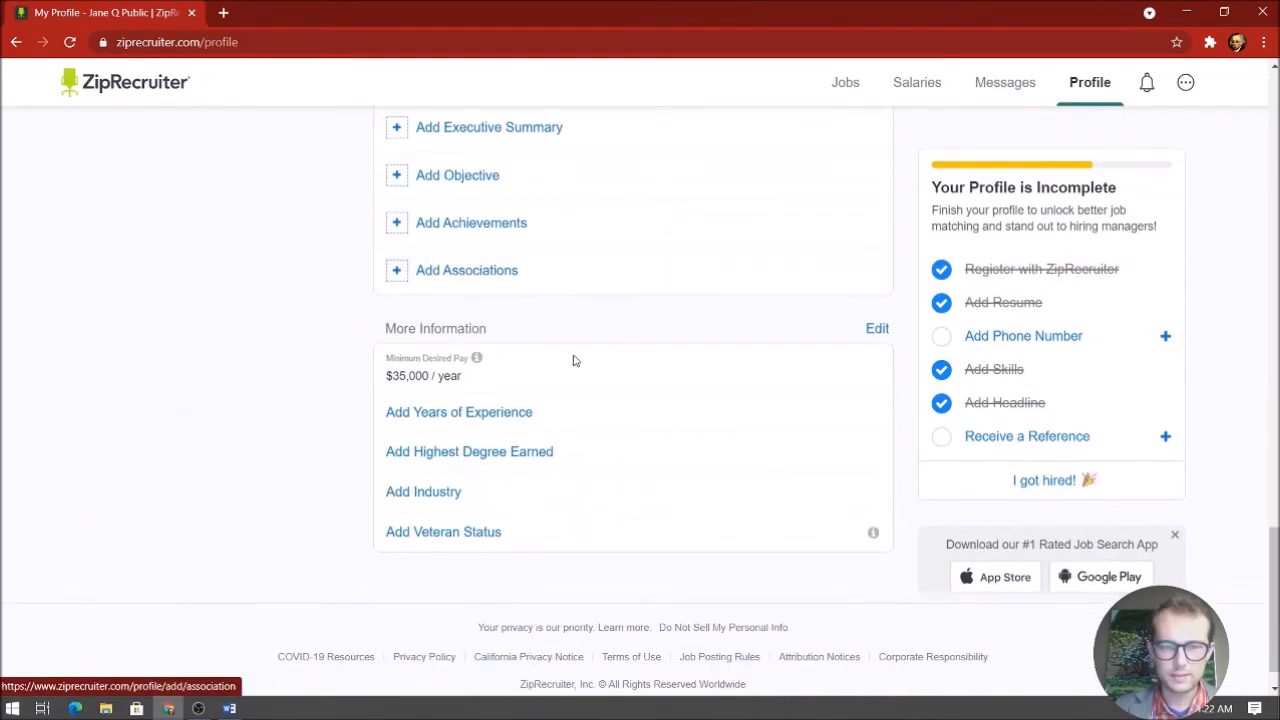
pyautogui.click(880, 330)
pyautogui.click(601, 165)
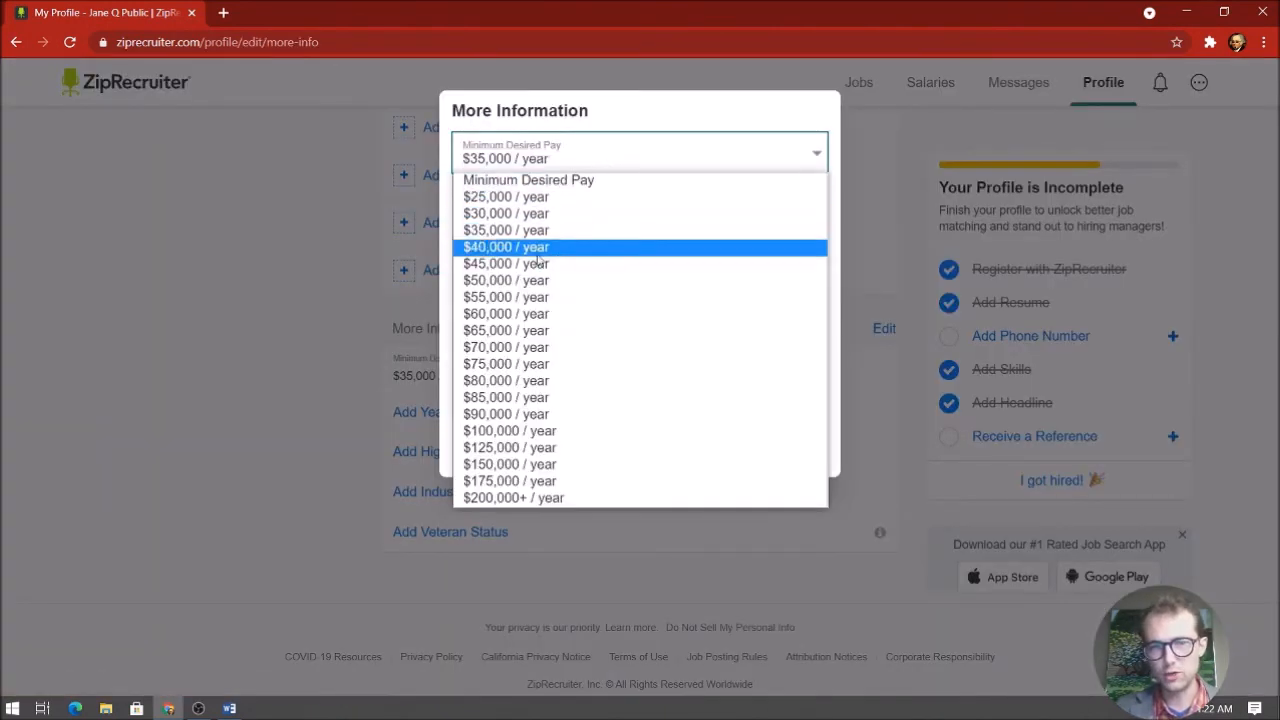
pyautogui.click(640, 246)
pyautogui.click(688, 449)
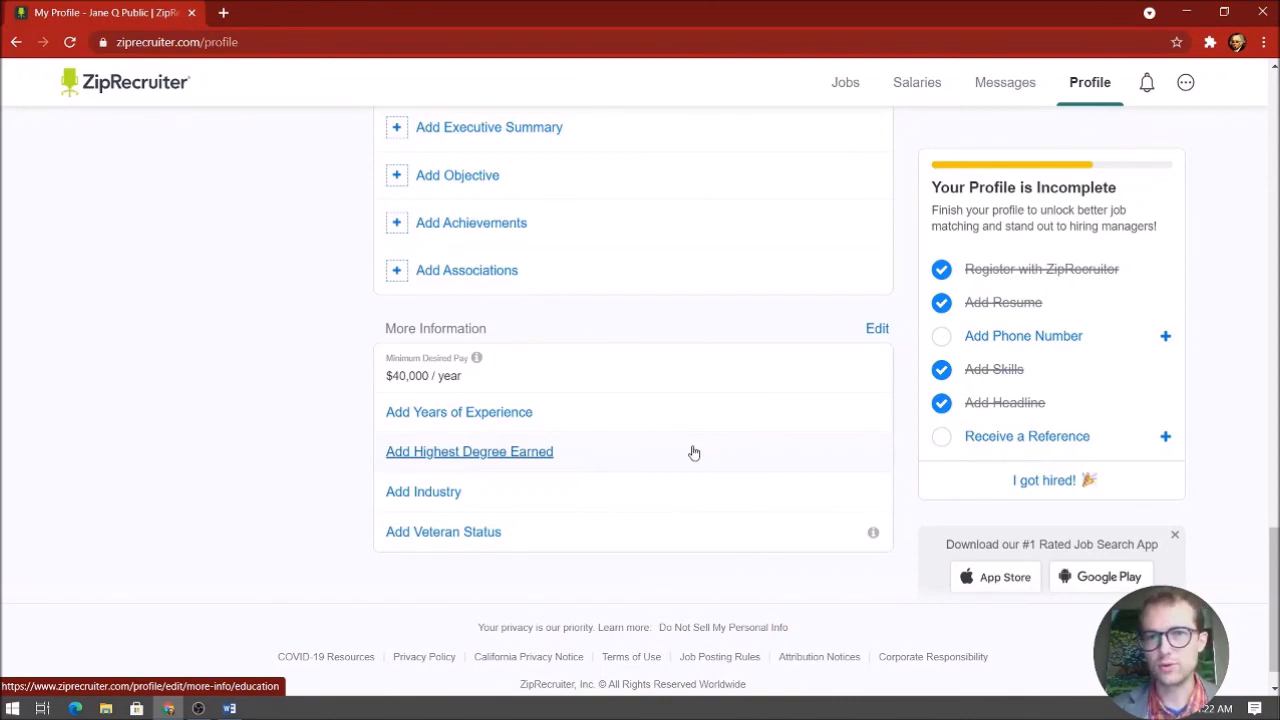
pyautogui.scroll(-1, 663, 446)
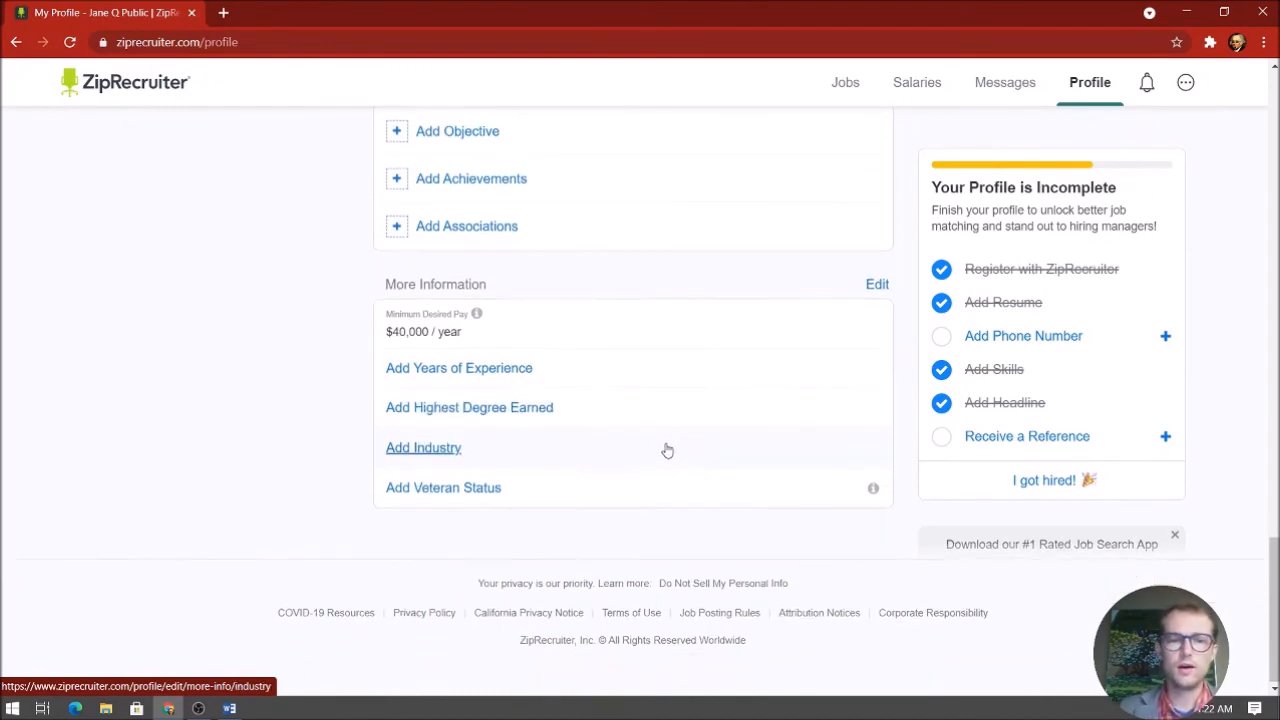
pyautogui.scroll(6, 665, 448)
pyautogui.scroll(12, 665, 448)
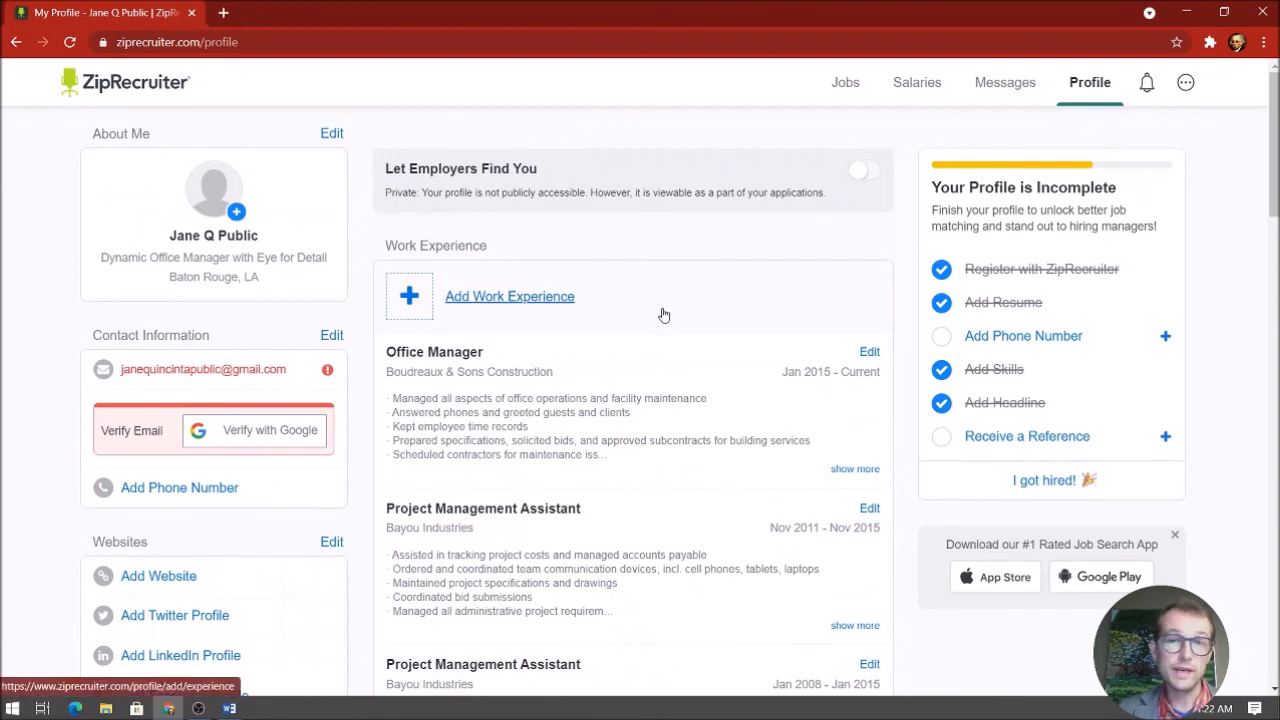
# Browse the Suggested Jobs for Office Manager in Baton Rouge, LA, plus Executive Assistant matches
pyautogui.click(850, 90)
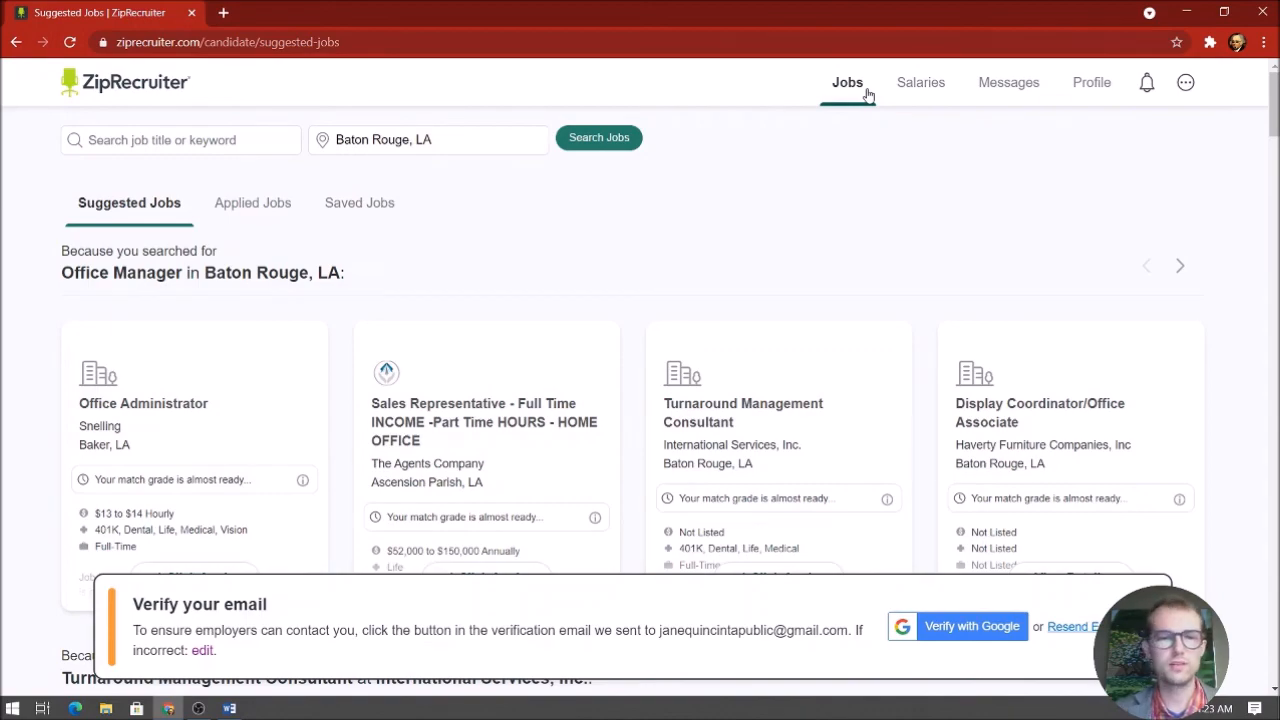
pyautogui.scroll(-5, 993, 252)
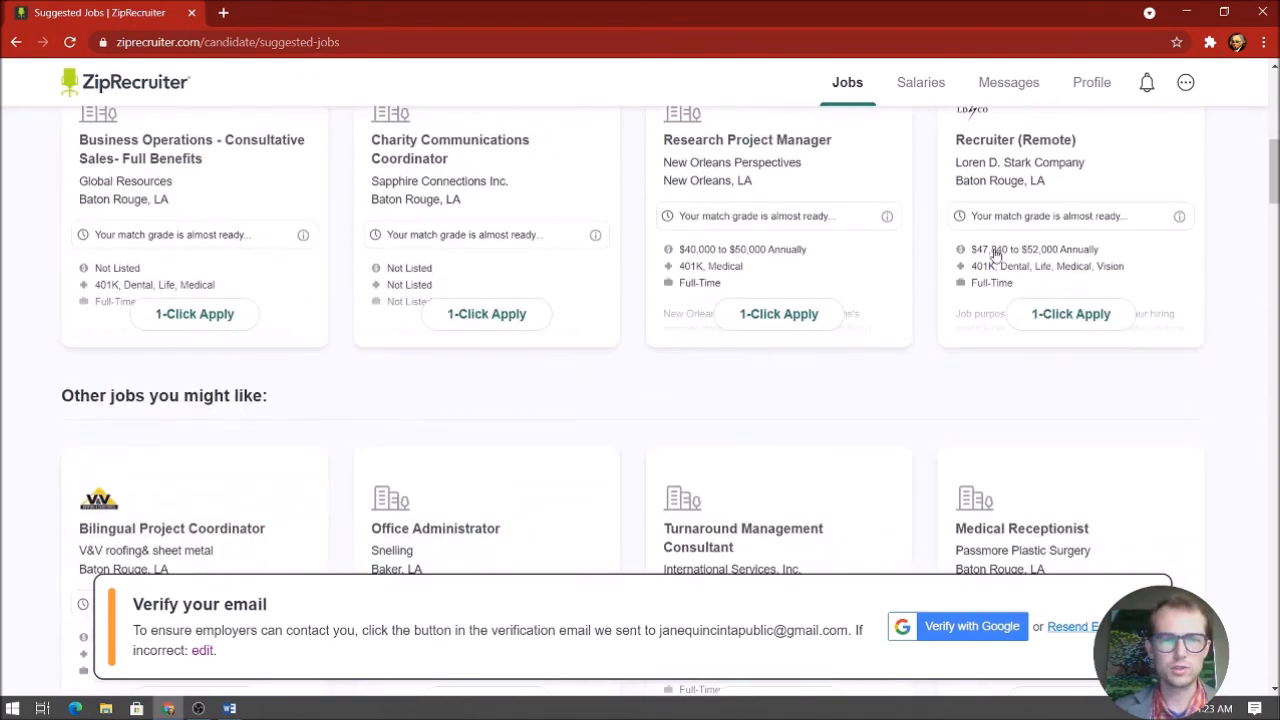
pyautogui.scroll(-10, 993, 252)
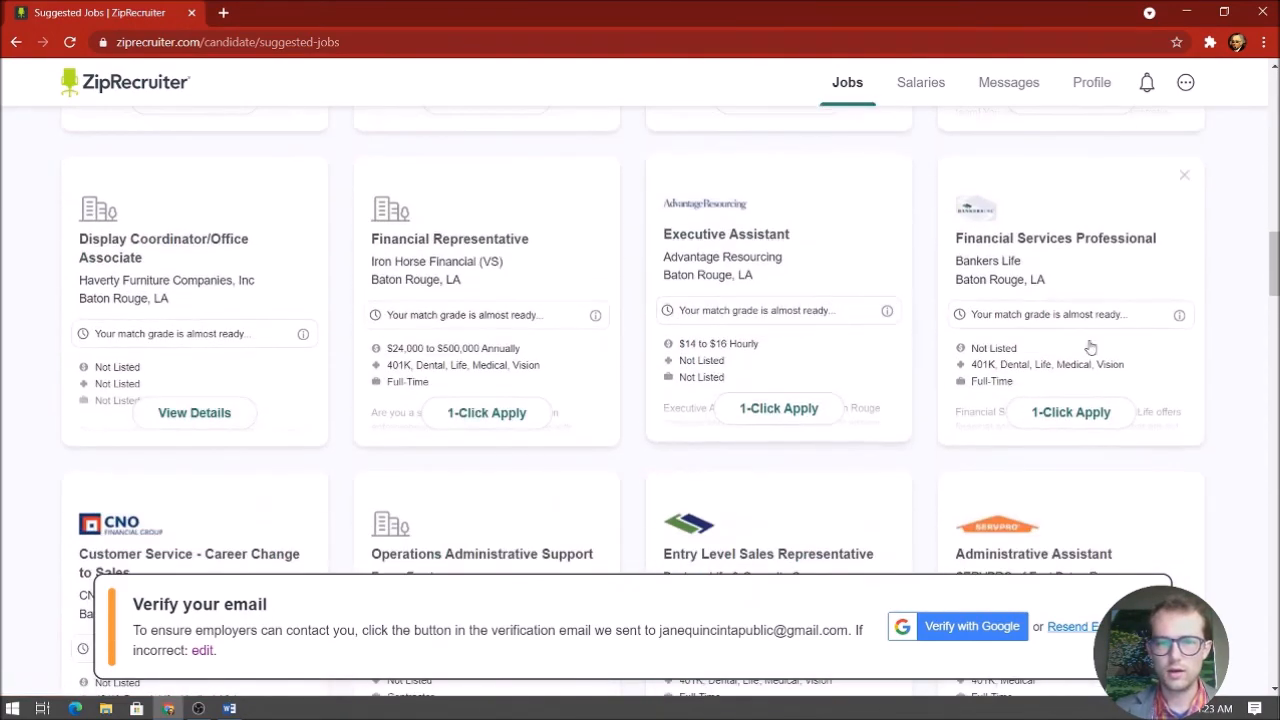
pyautogui.click(1185, 82)
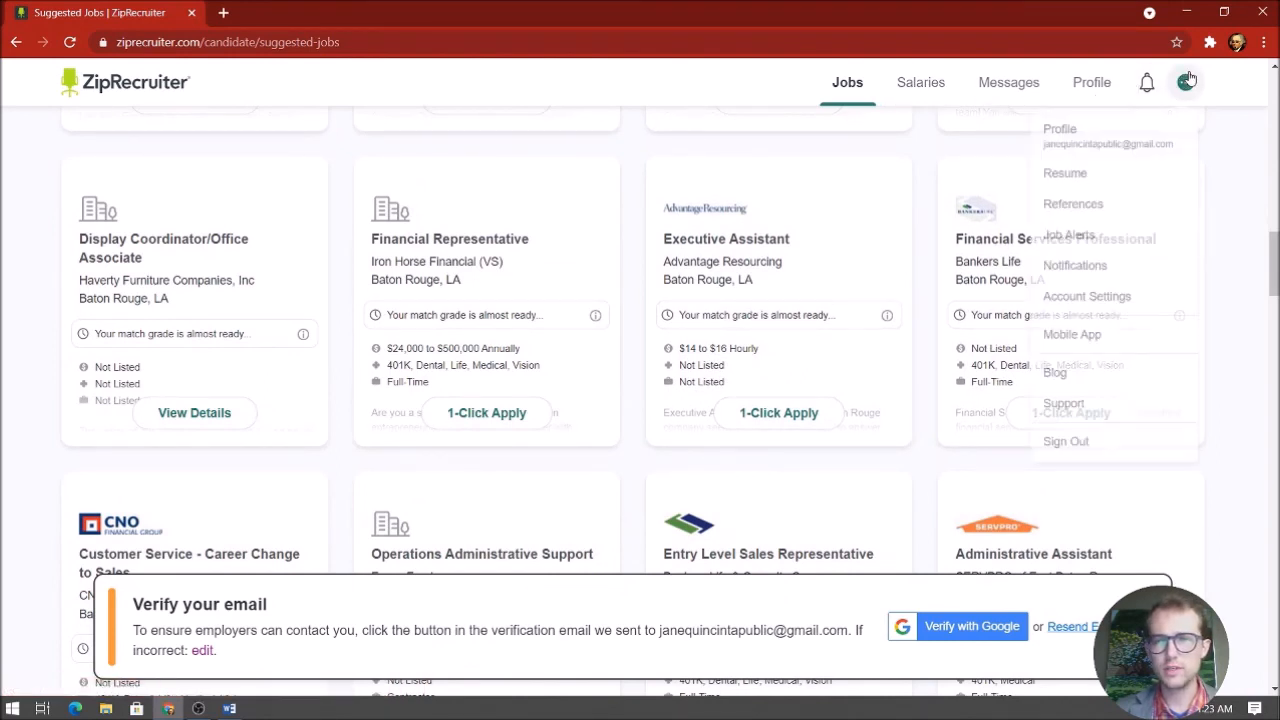
# Review the Job Alert Preferences, where job title and location matching are based on activity
pyautogui.click(1131, 236)
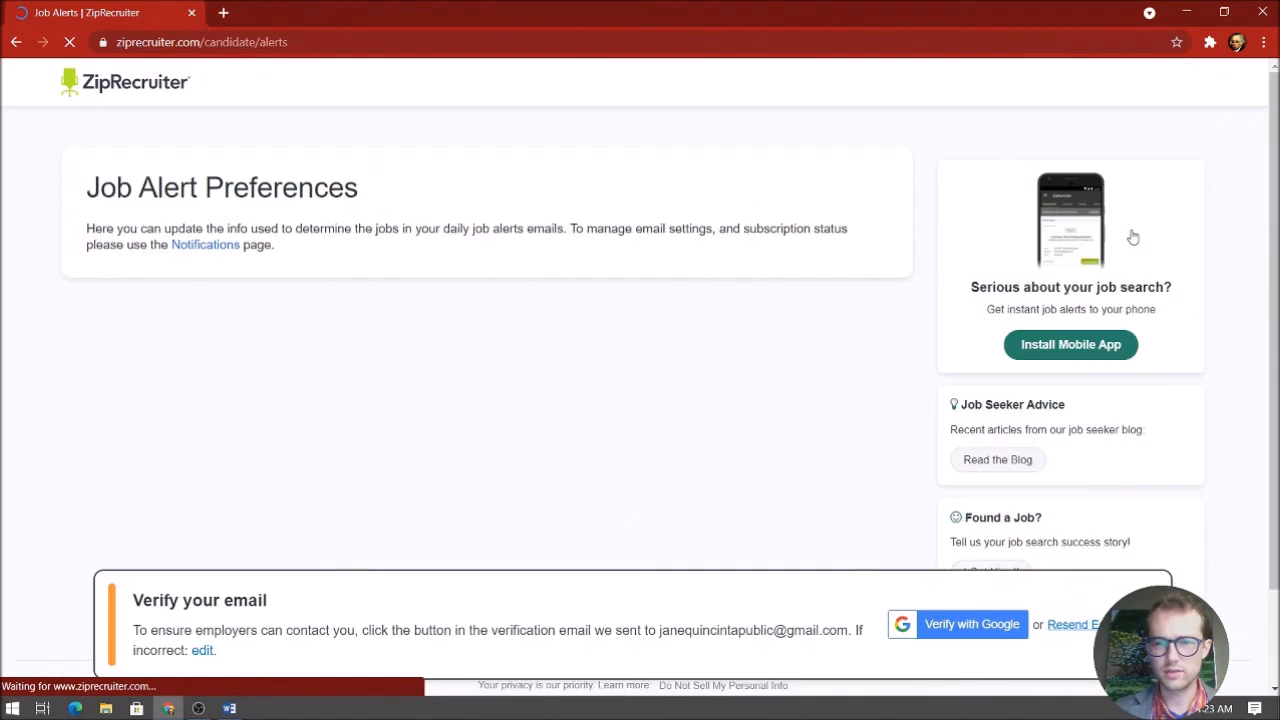
pyautogui.scroll(-3, 277, 209)
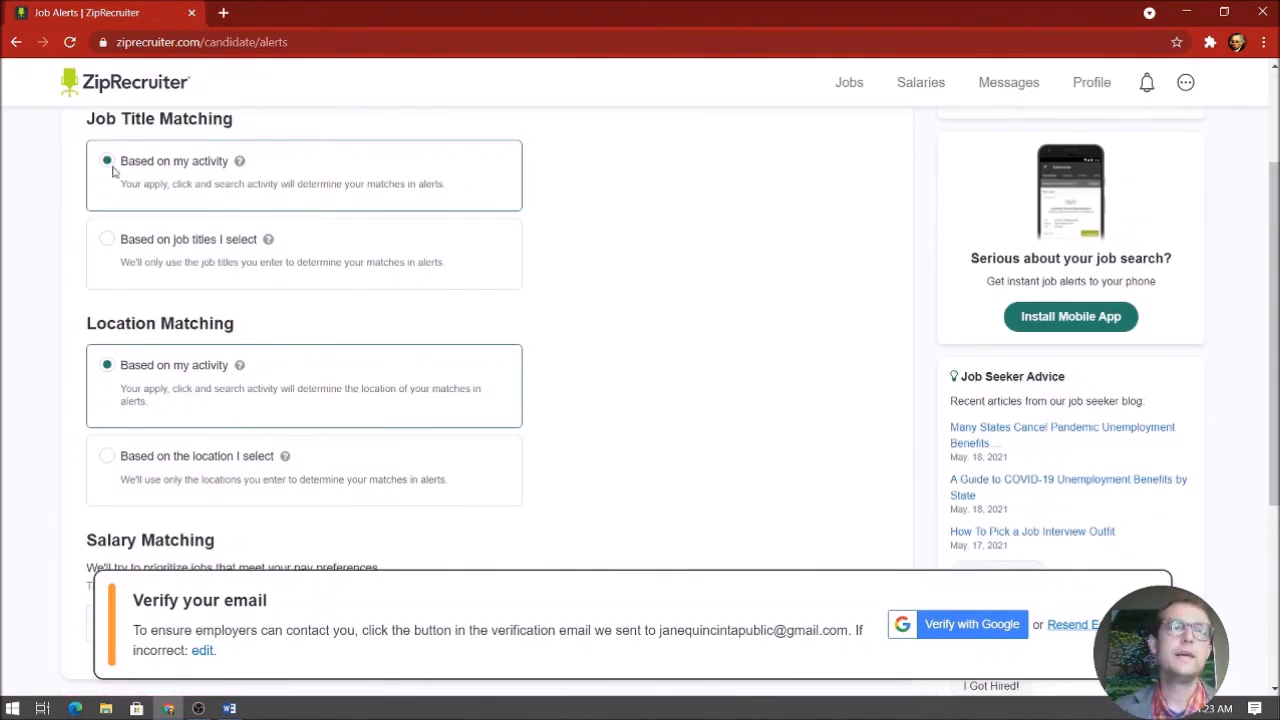
pyautogui.scroll(1, 258, 175)
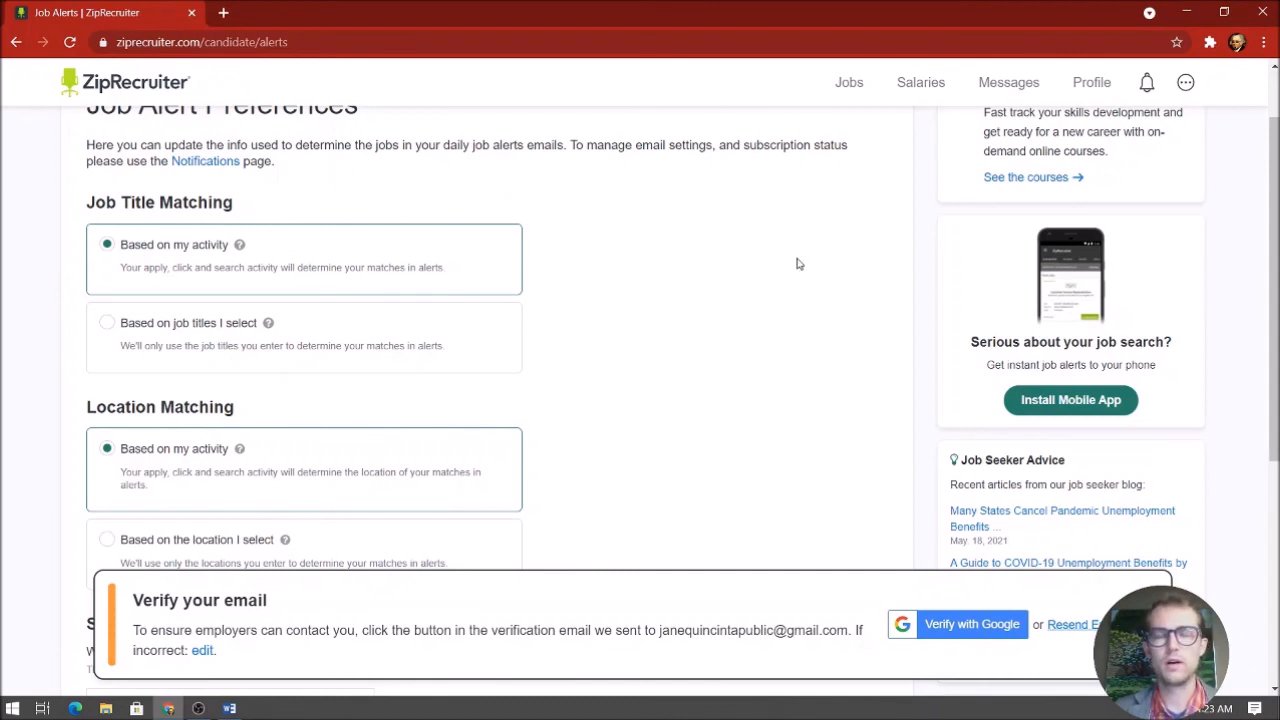
pyautogui.scroll(-4, 797, 264)
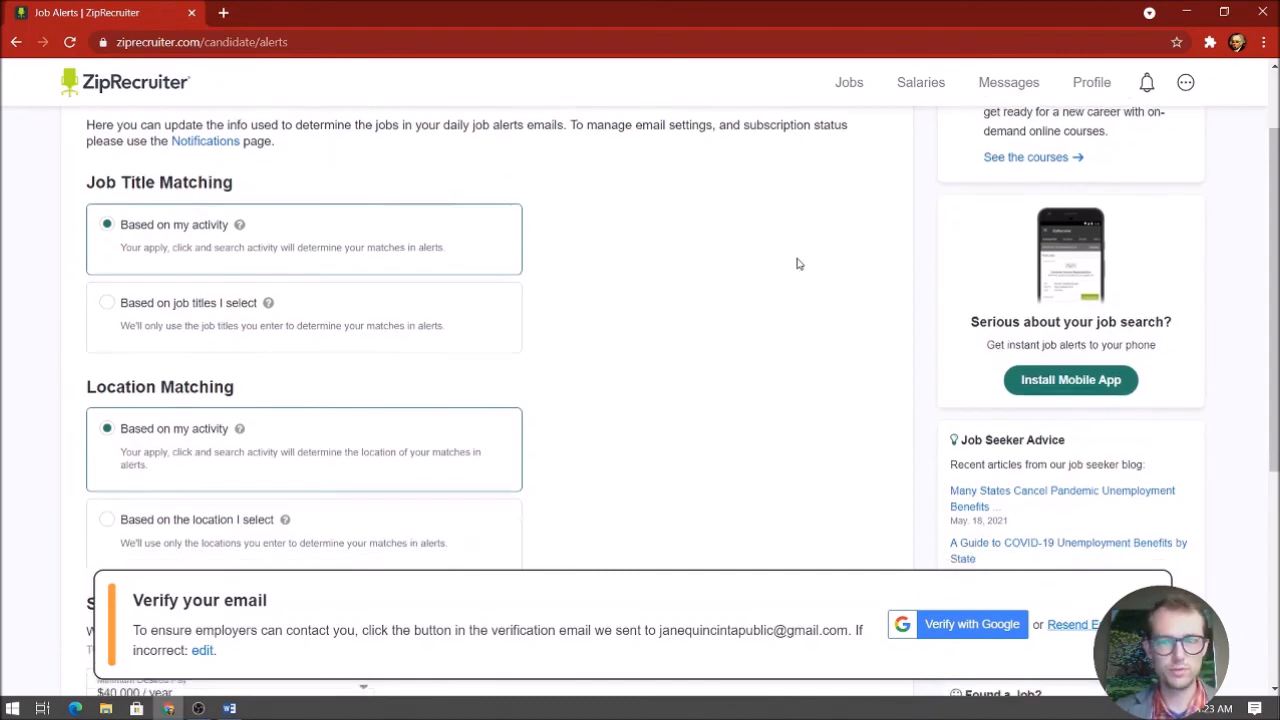
pyautogui.scroll(5, 797, 264)
pyautogui.scroll(1, 797, 264)
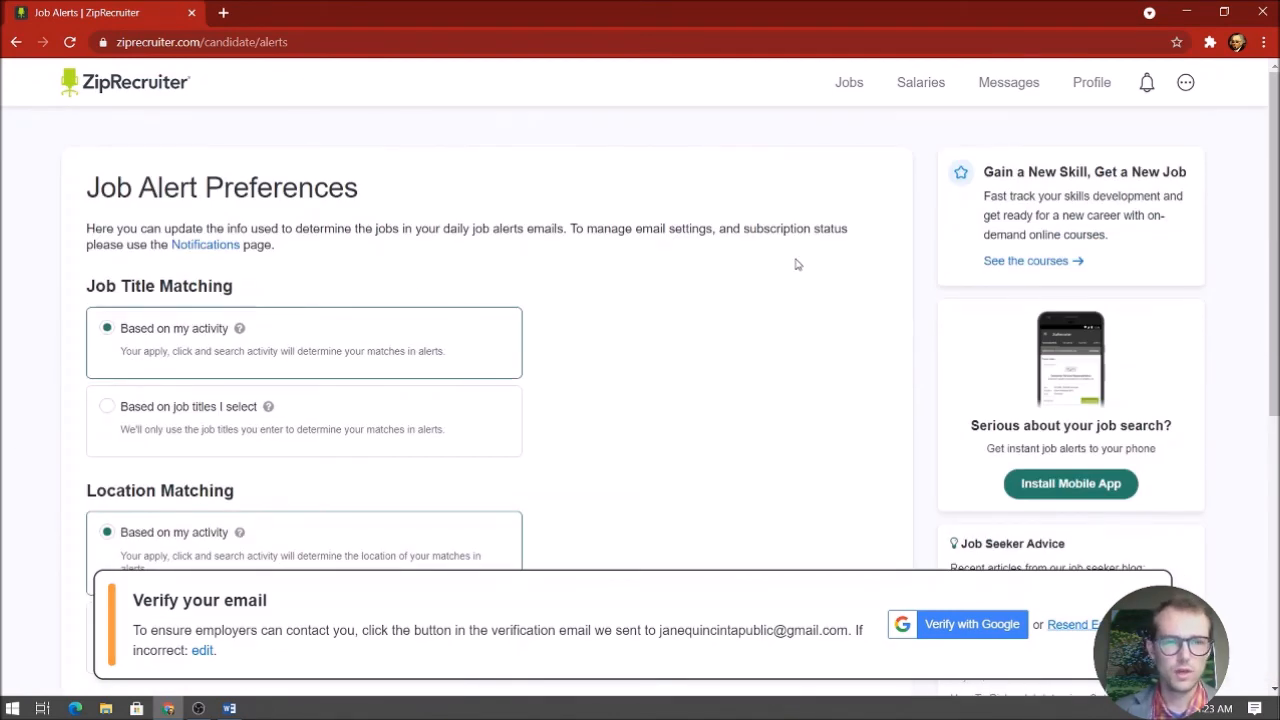
# Check the Notifications settings, every type including Daily Job Alerts enabled, then return to jobs
pyautogui.click(205, 244)
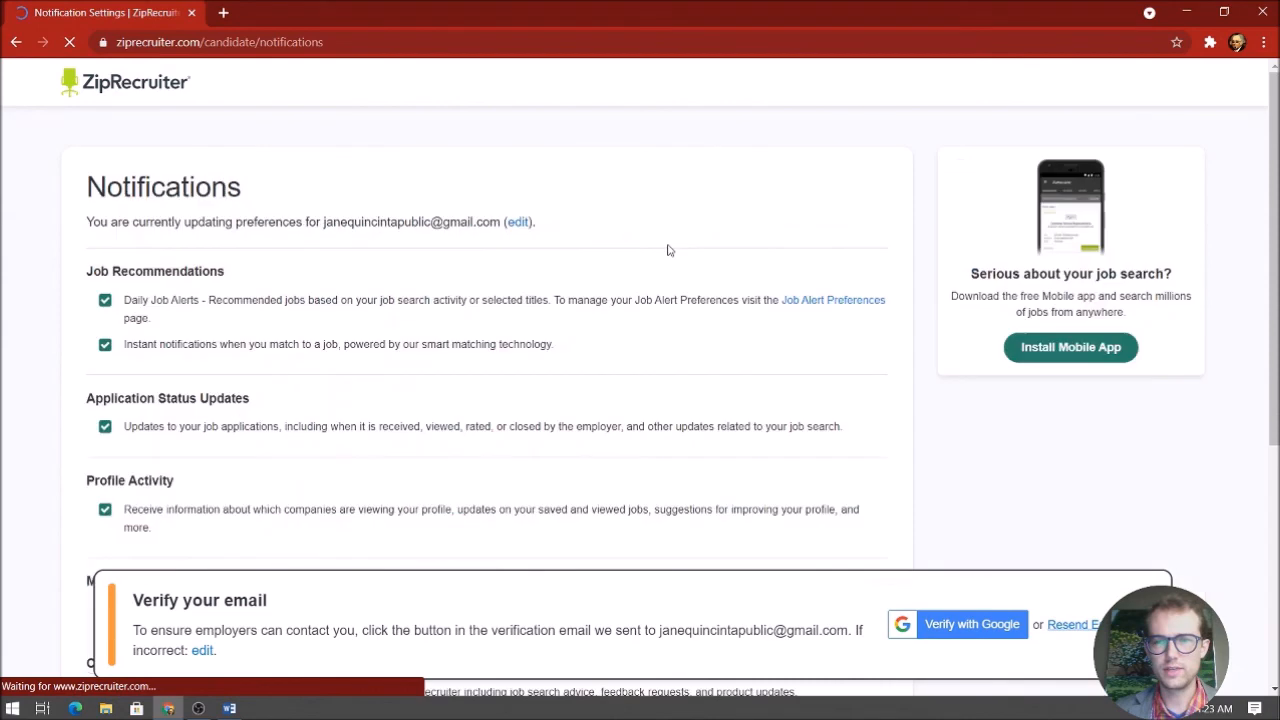
pyautogui.scroll(-2, 665, 249)
pyautogui.scroll(-1, 667, 250)
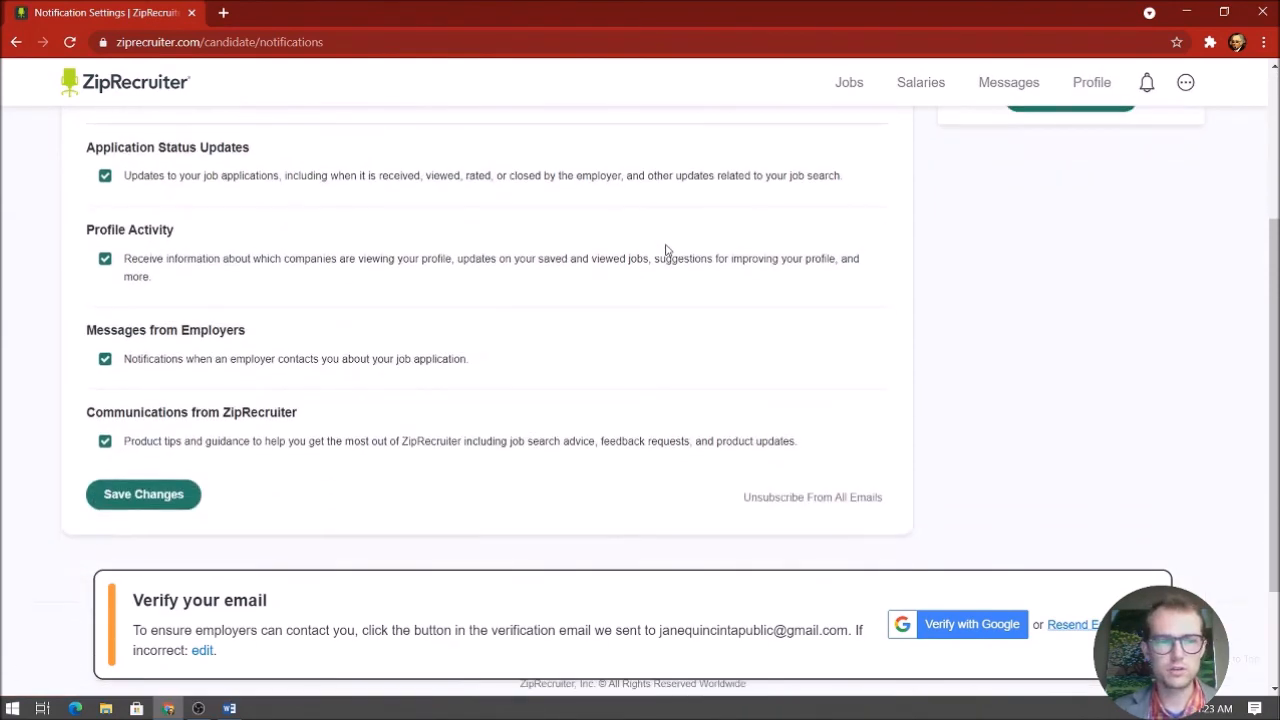
pyautogui.scroll(3, 666, 247)
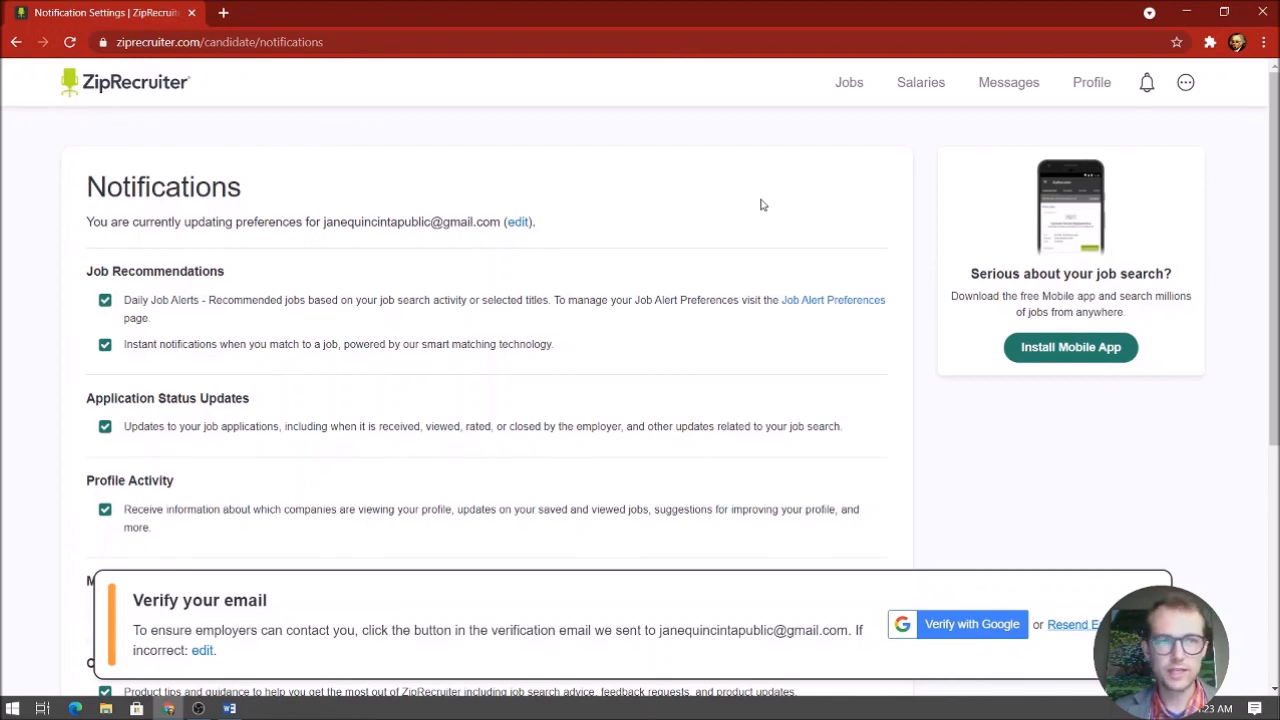
pyautogui.click(181, 82)
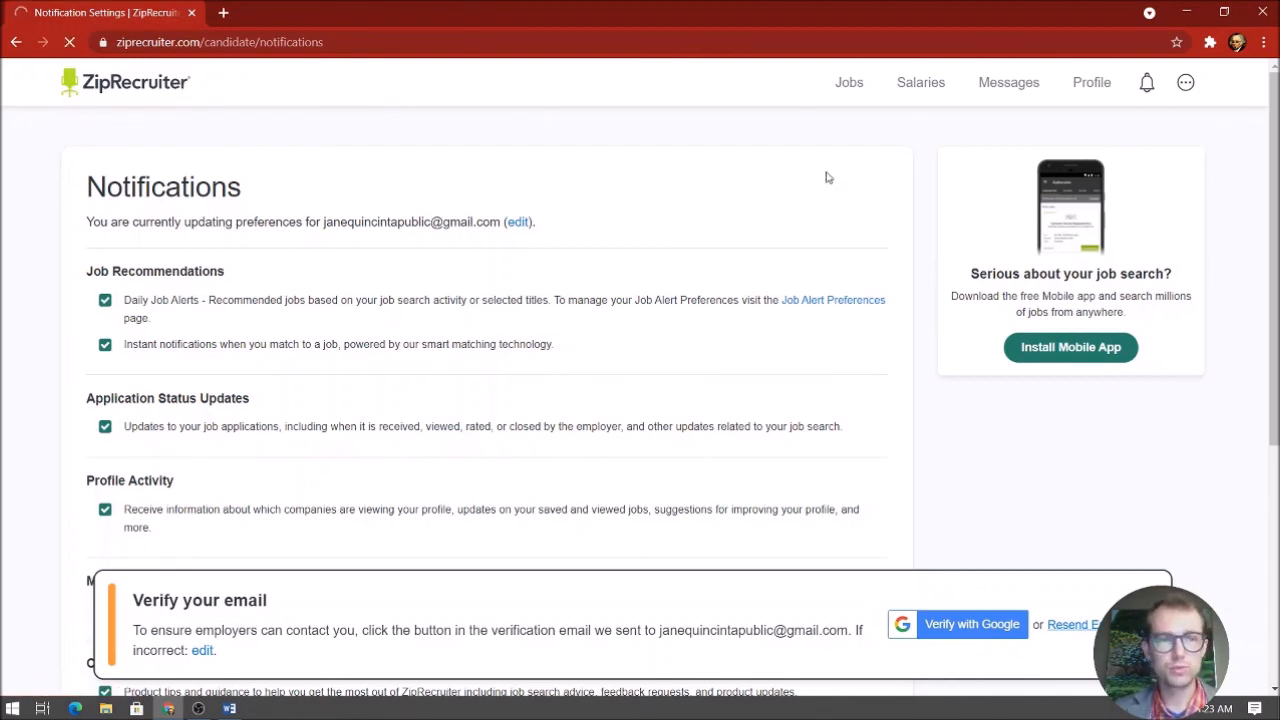